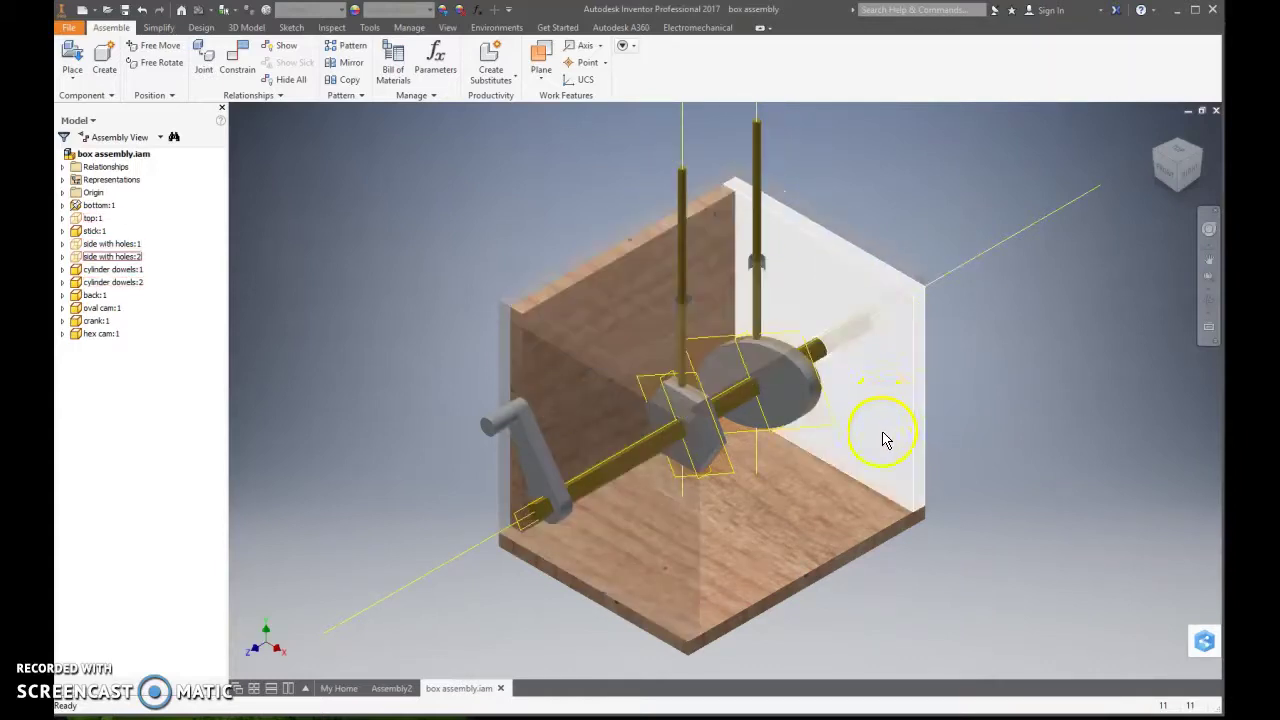
Hide the side with holes:1 panel from its browser menu
{"action": "right_click", "coordinate": [80, 250]}
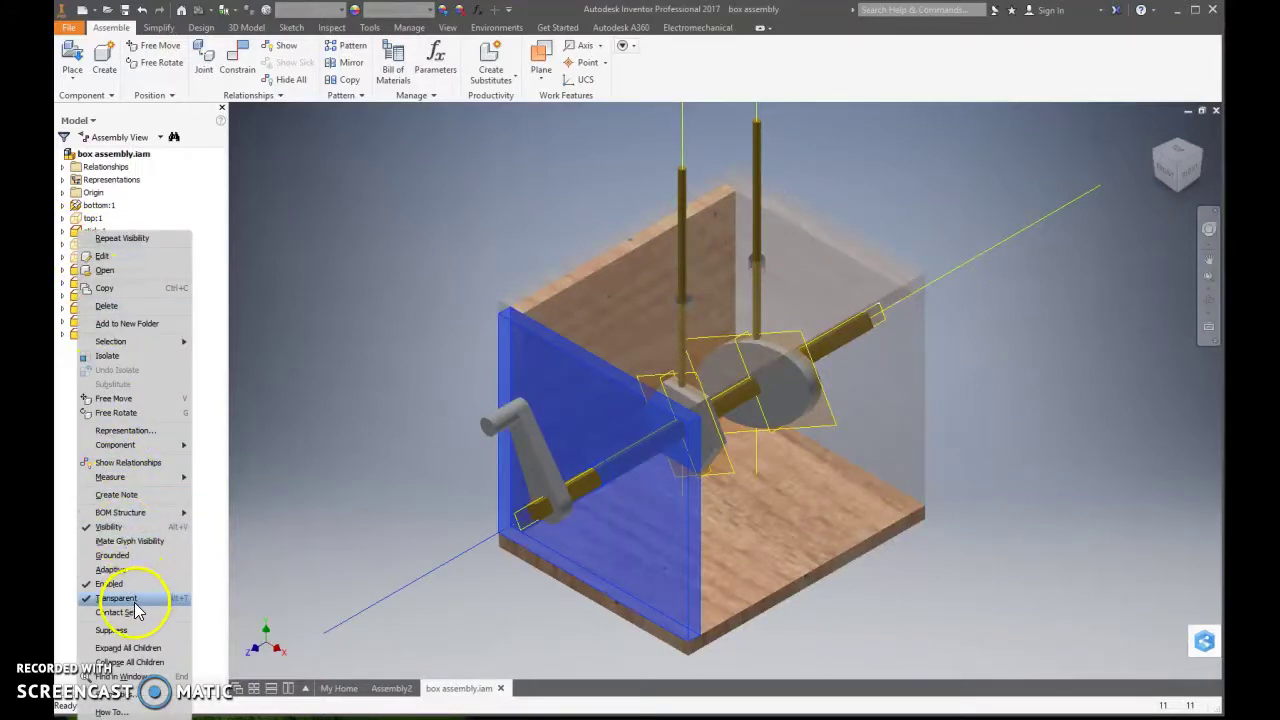
{"action": "left_click", "coordinate": [278, 274]}
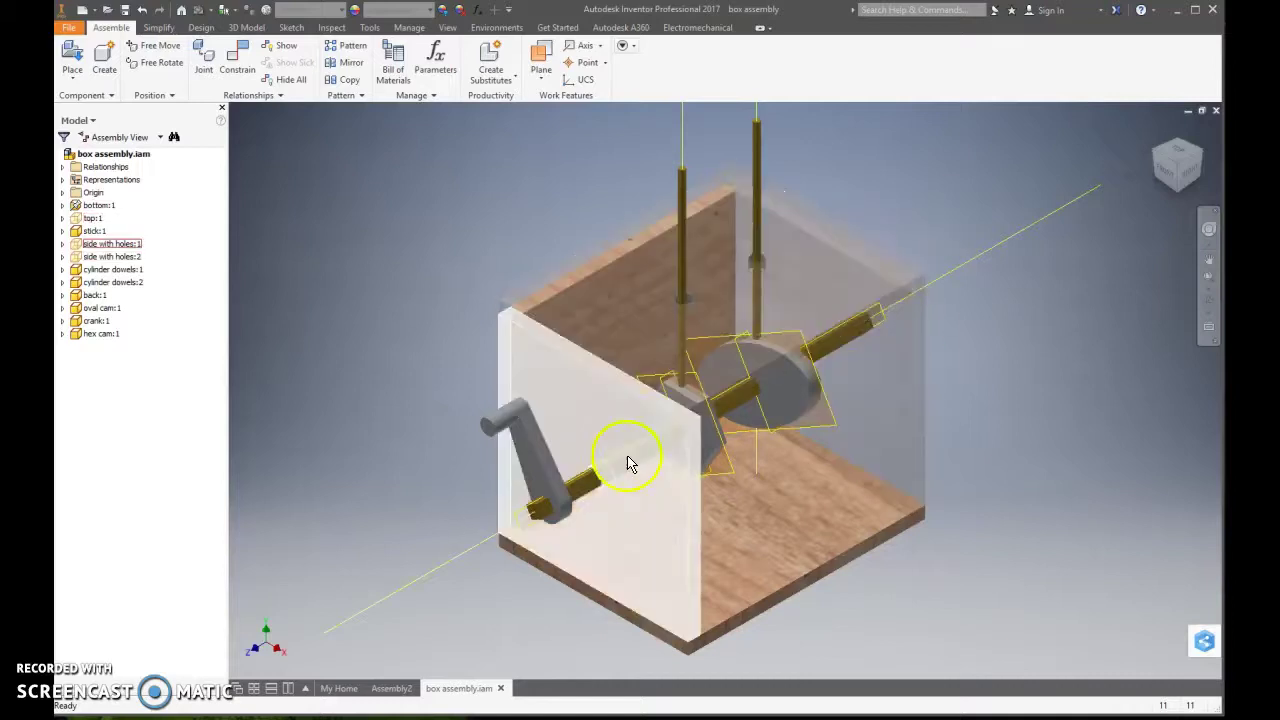
{"action": "right_click", "coordinate": [76, 247]}
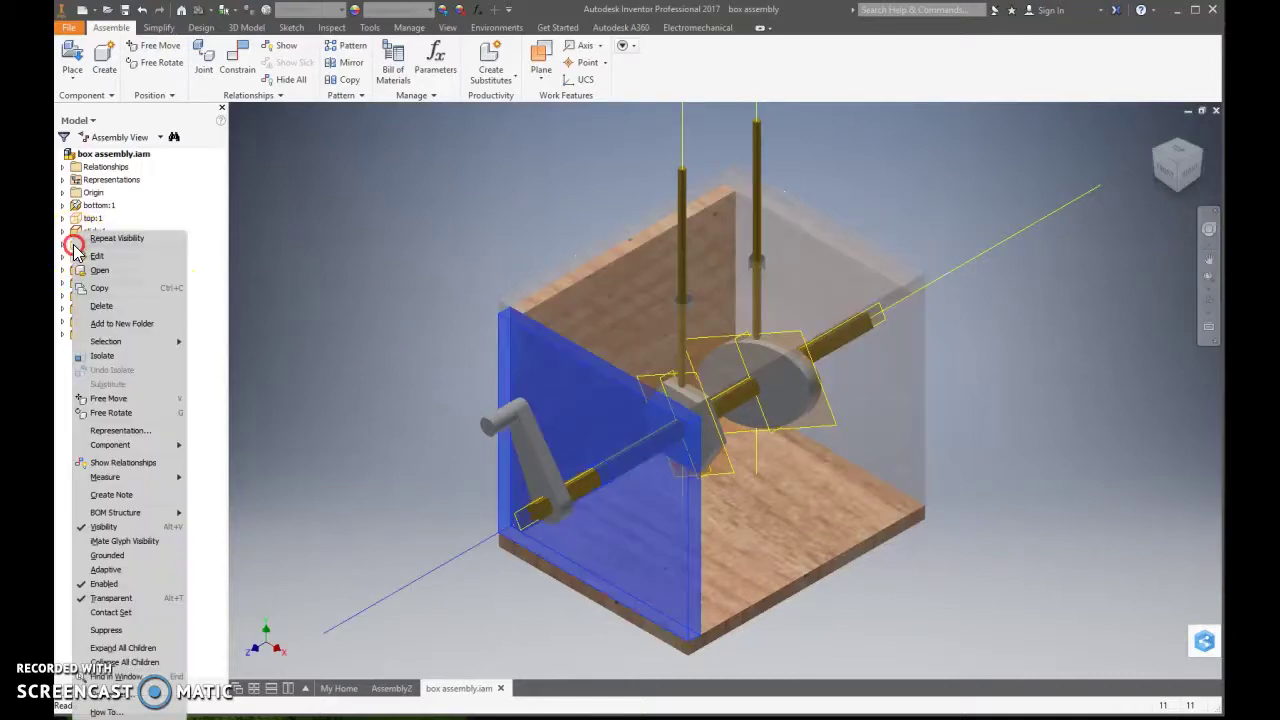
{"action": "left_click", "coordinate": [100, 528]}
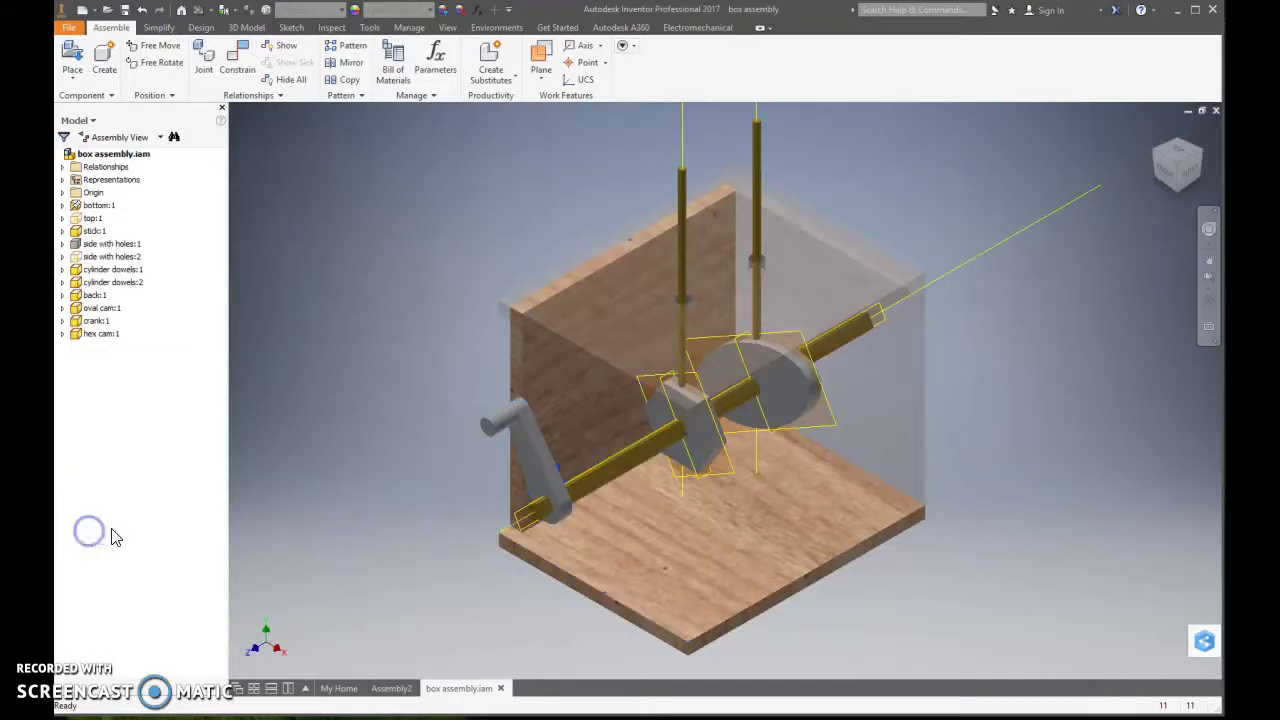
Hide the top:1 panel of the box
{"action": "left_click", "coordinate": [86, 271]}
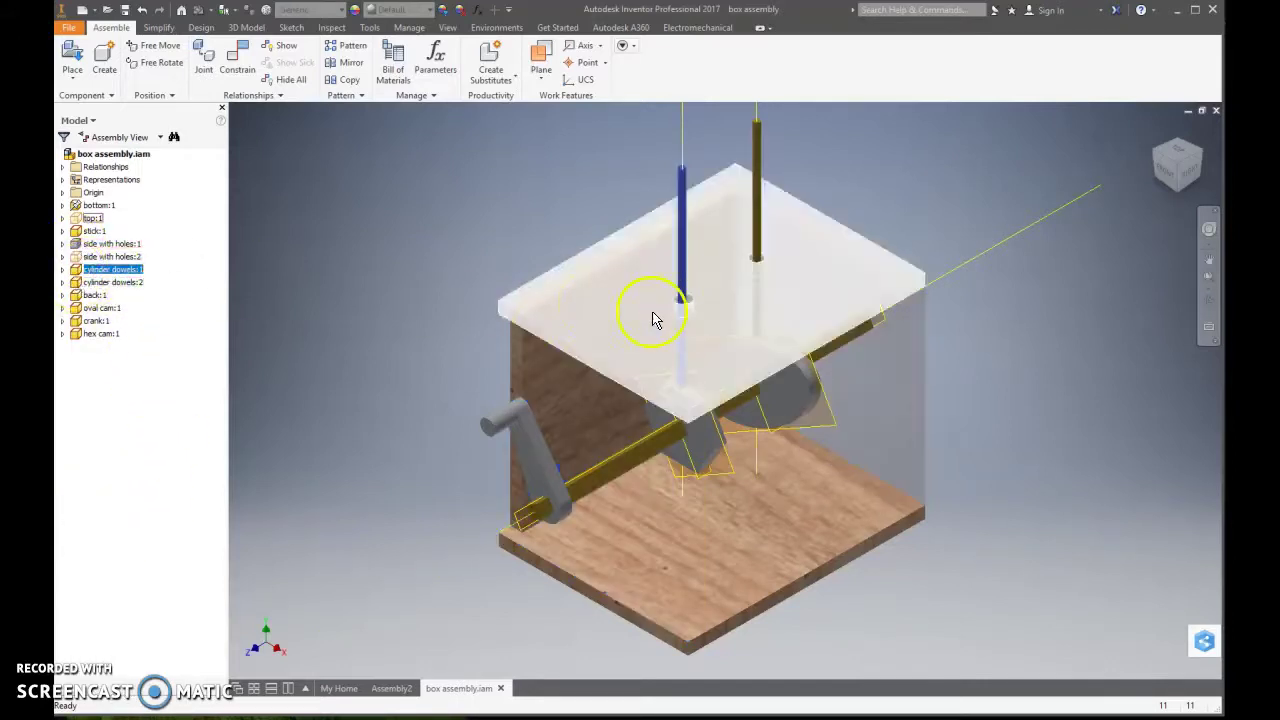
{"action": "left_click", "coordinate": [543, 297]}
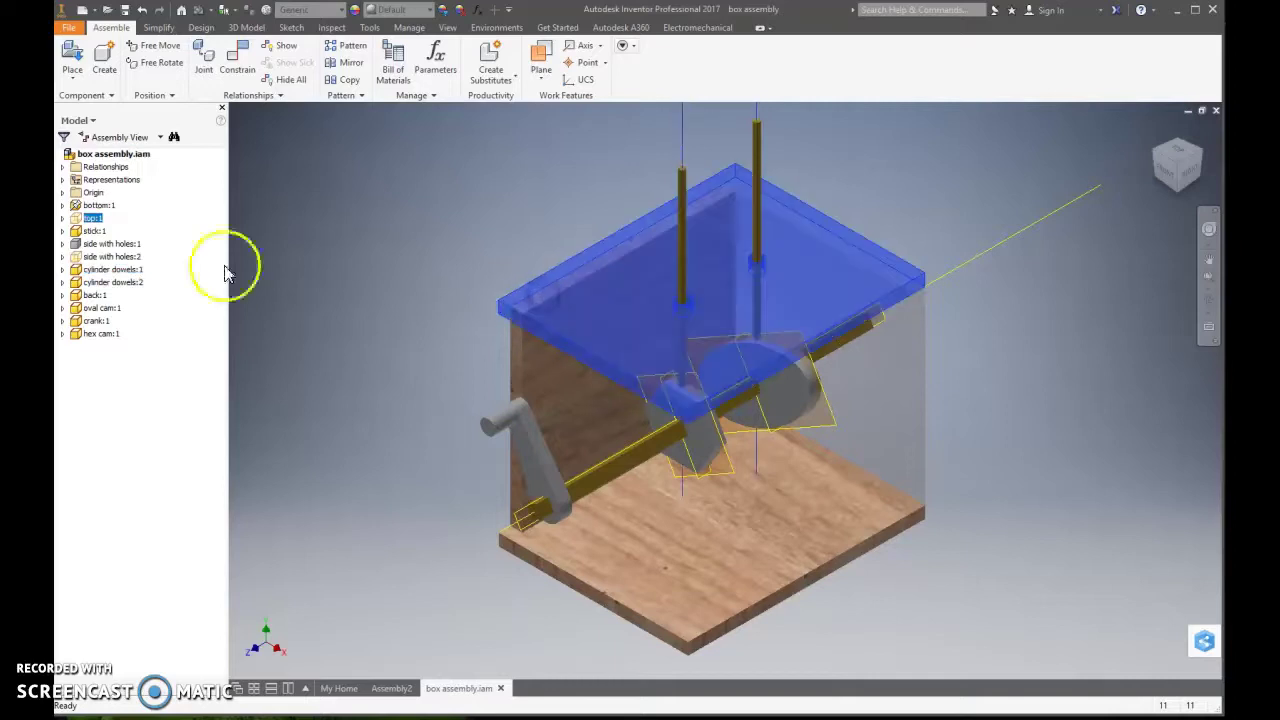
{"action": "right_click", "coordinate": [70, 230]}
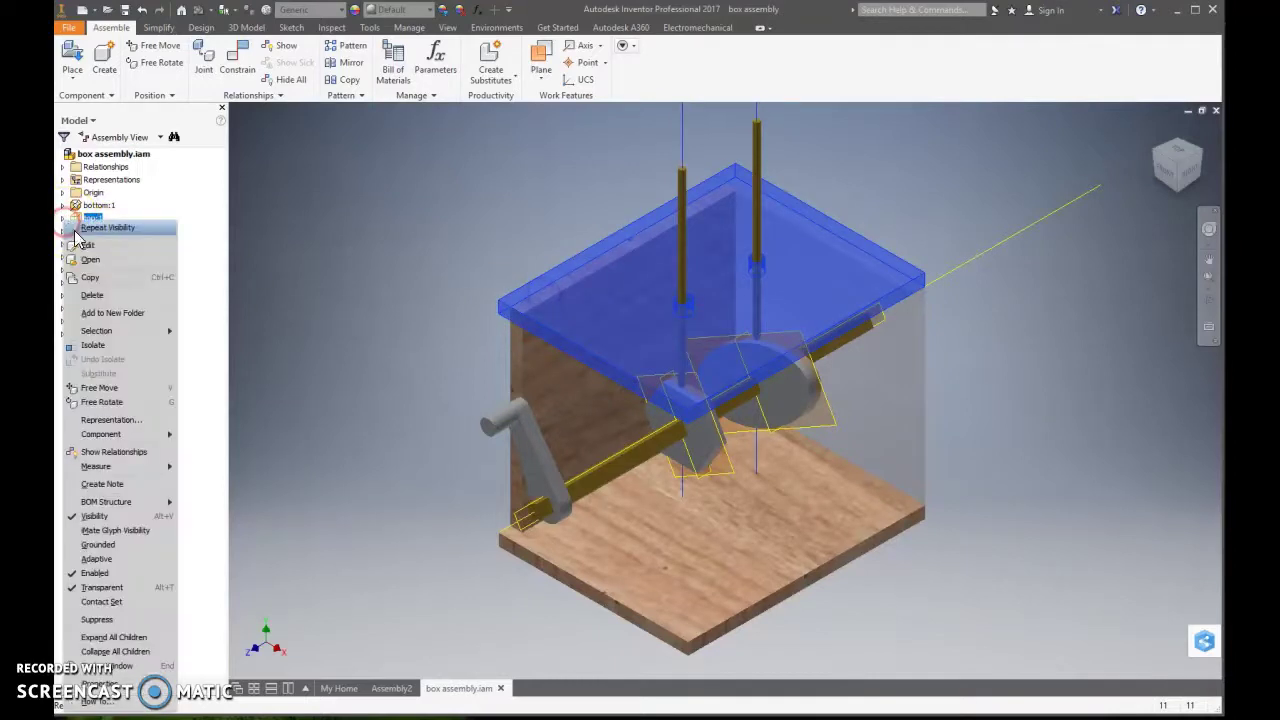
{"action": "left_click", "coordinate": [113, 518]}
{"action": "scroll", "coordinate": [720, 380], "scroll_direction": "down", "scroll_amount": 5}
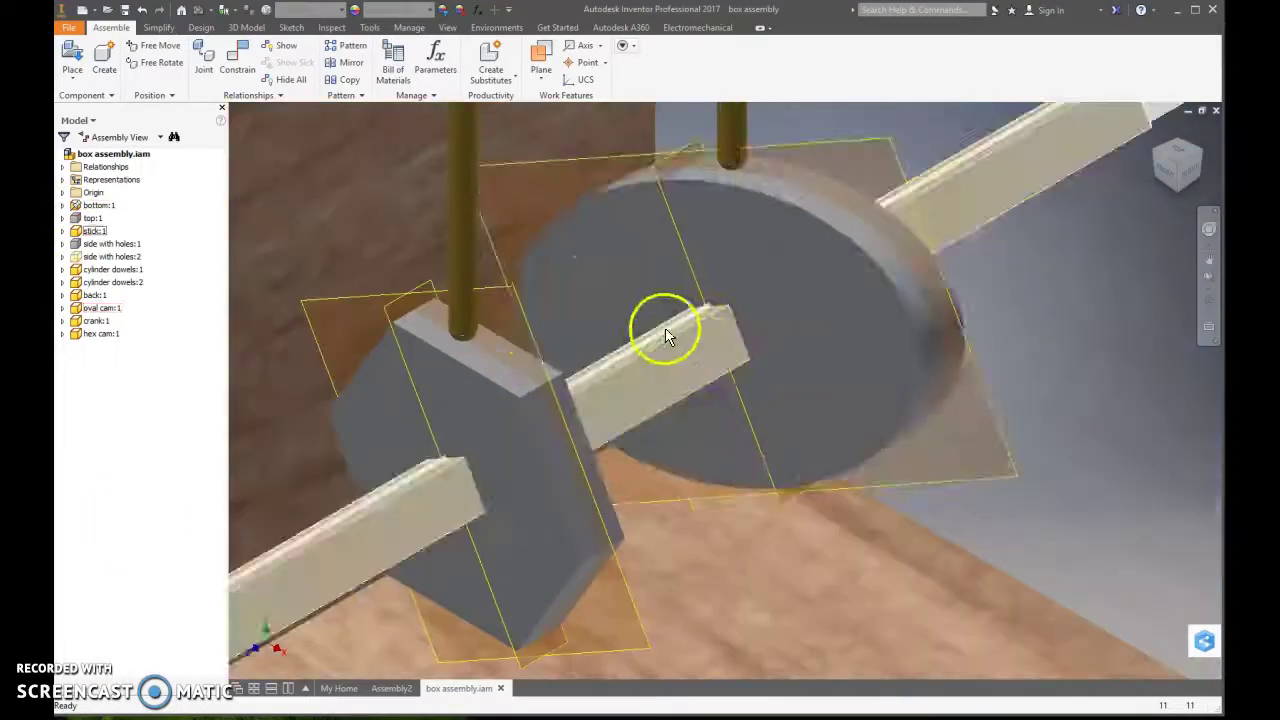
{"action": "scroll", "coordinate": [543, 371], "scroll_direction": "up", "scroll_amount": 4}
{"action": "scroll", "coordinate": [543, 343], "scroll_direction": "down", "scroll_amount": 4}
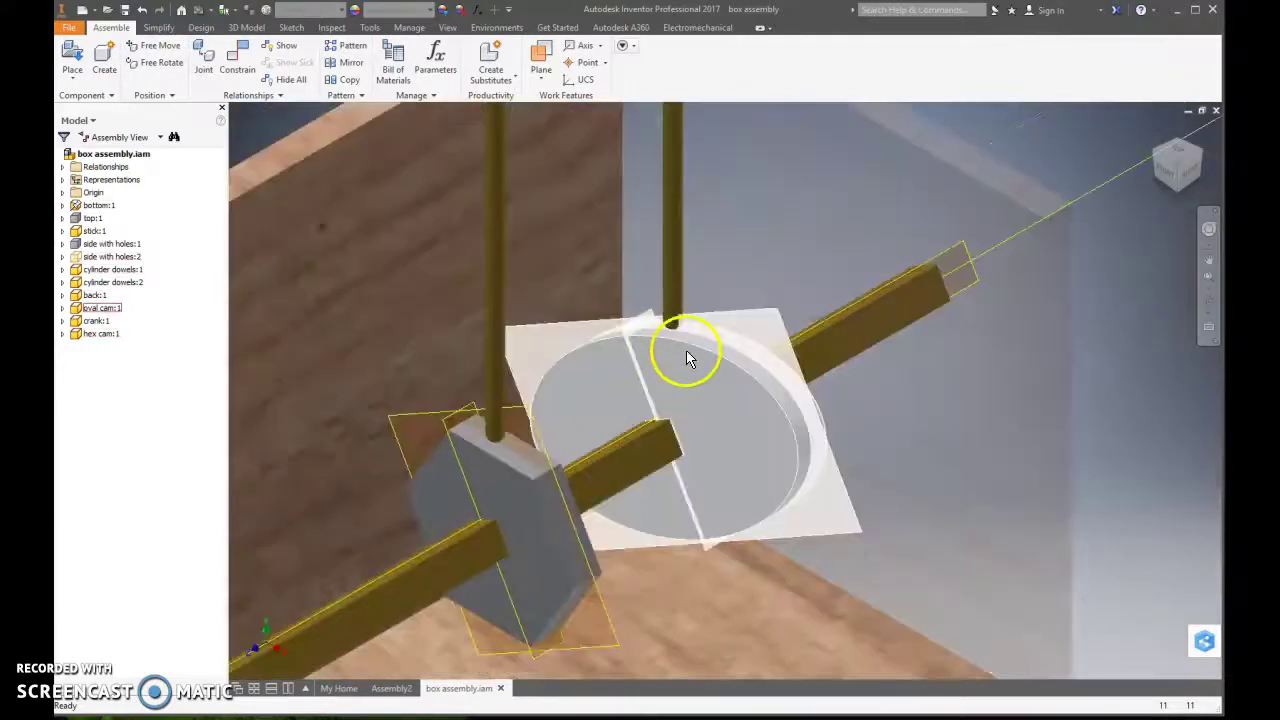
{"action": "scroll", "coordinate": [687, 358], "scroll_direction": "down", "scroll_amount": 4}
{"action": "scroll", "coordinate": [691, 320], "scroll_direction": "up", "scroll_amount": 4}
{"action": "scroll", "coordinate": [680, 329], "scroll_direction": "down", "scroll_amount": 3}
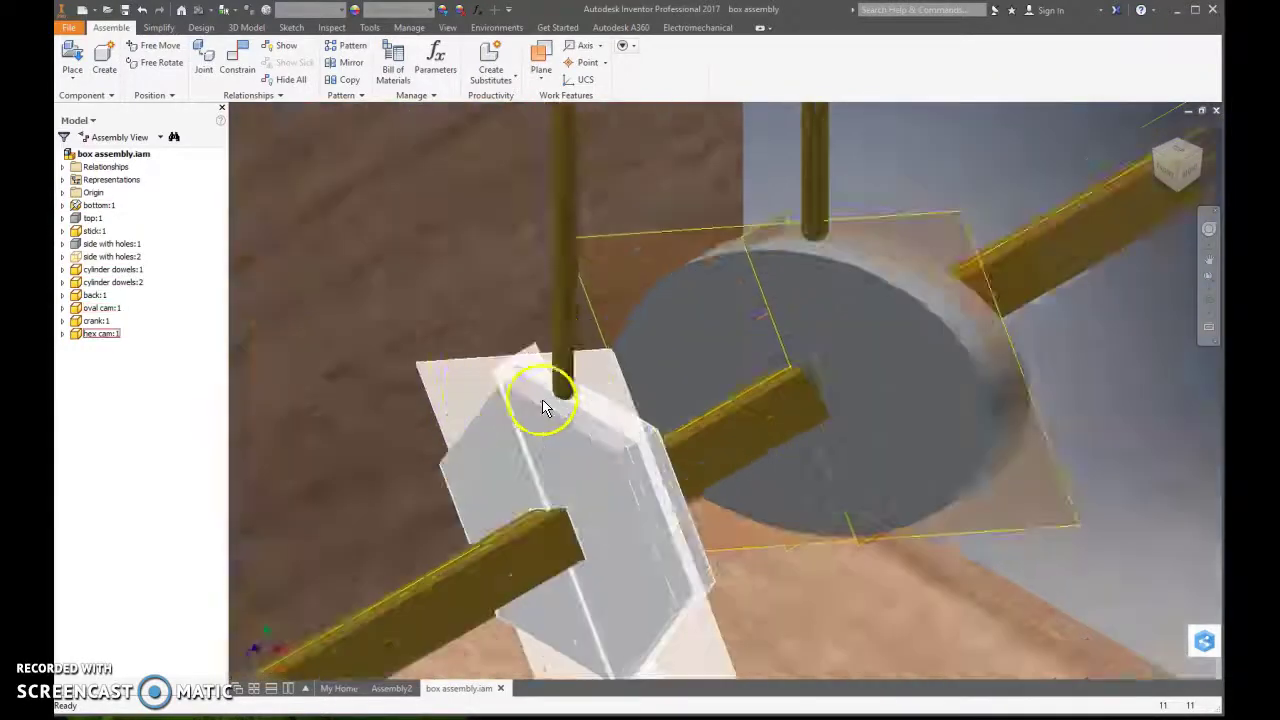
{"action": "scroll", "coordinate": [565, 395], "scroll_direction": "down", "scroll_amount": 3}
{"action": "scroll", "coordinate": [629, 400], "scroll_direction": "up", "scroll_amount": 4}
{"action": "scroll", "coordinate": [630, 398], "scroll_direction": "down", "scroll_amount": 4}
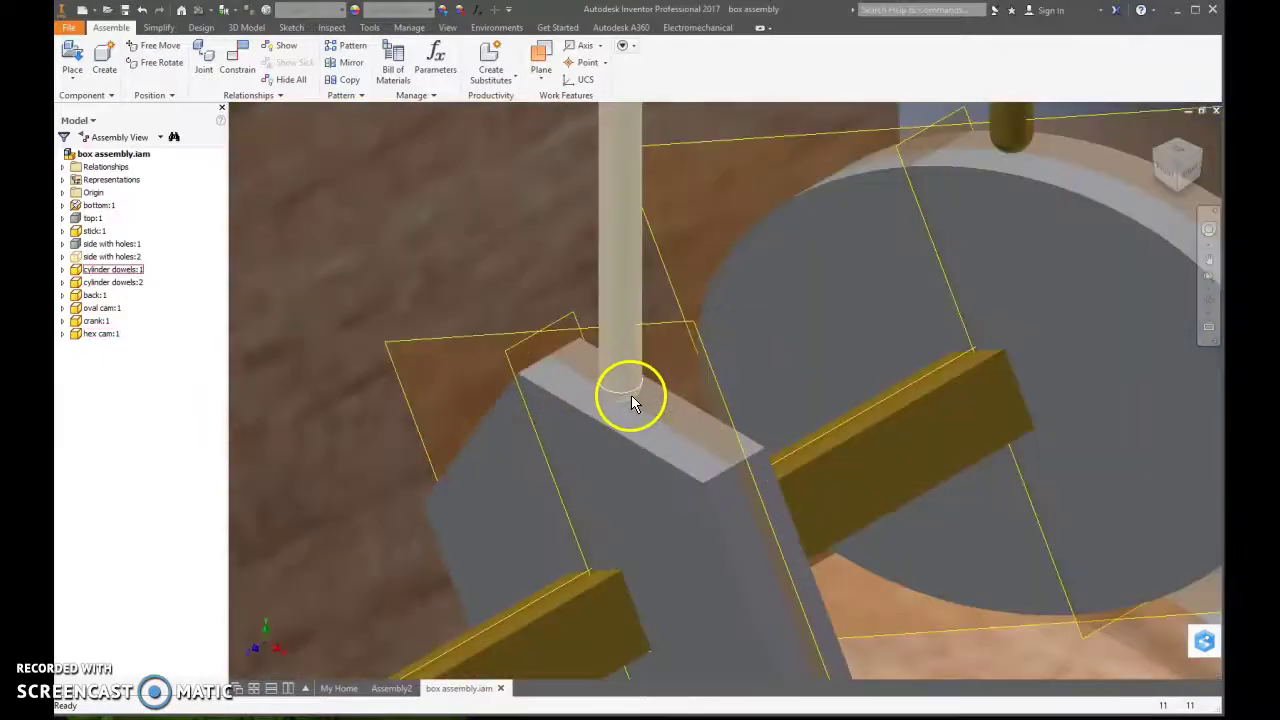
{"action": "scroll", "coordinate": [632, 397], "scroll_direction": "up", "scroll_amount": 4}
{"action": "scroll", "coordinate": [686, 360], "scroll_direction": "down", "scroll_amount": 4}
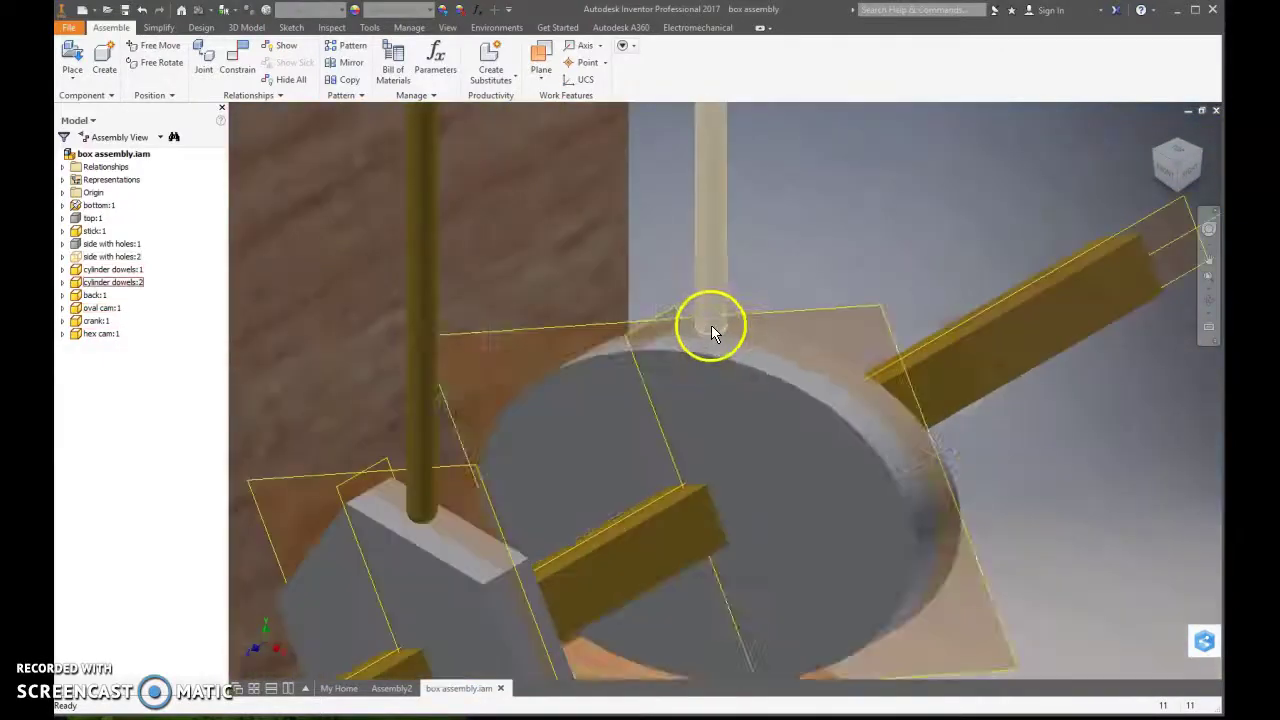
{"action": "scroll", "coordinate": [711, 330], "scroll_direction": "down", "scroll_amount": 3}
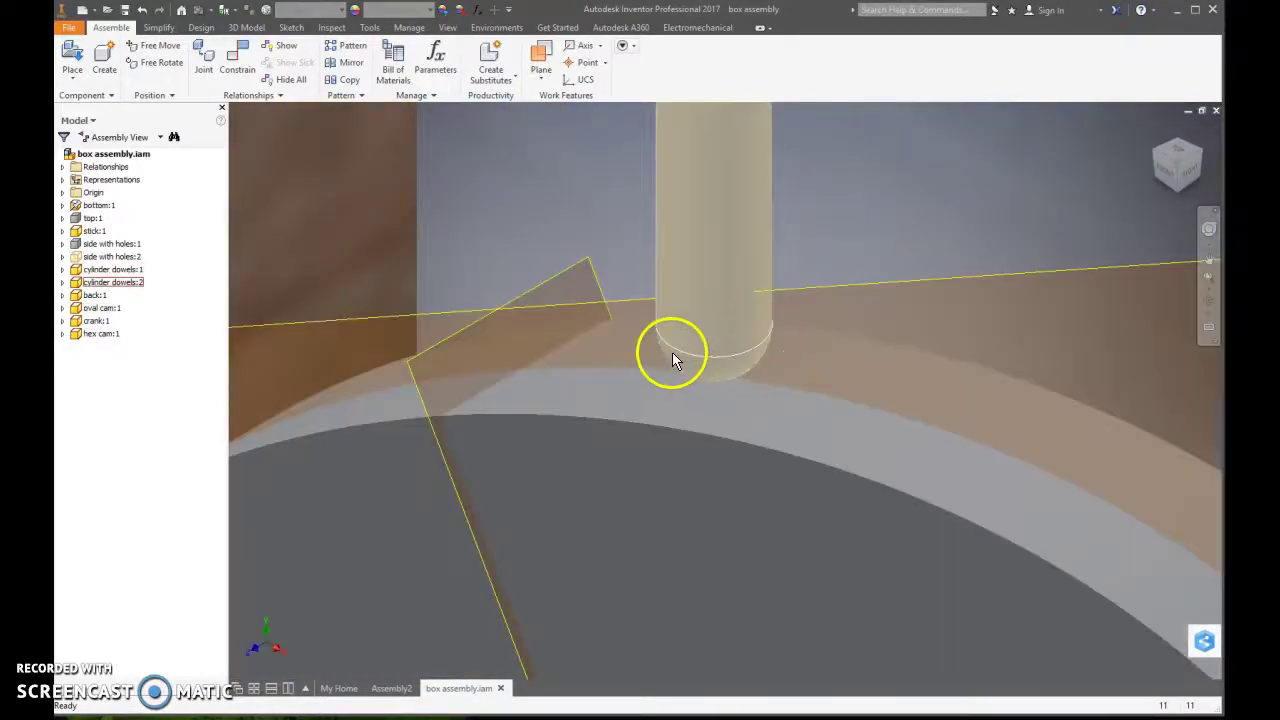
{"action": "scroll", "coordinate": [717, 437], "scroll_direction": "up", "scroll_amount": 5}
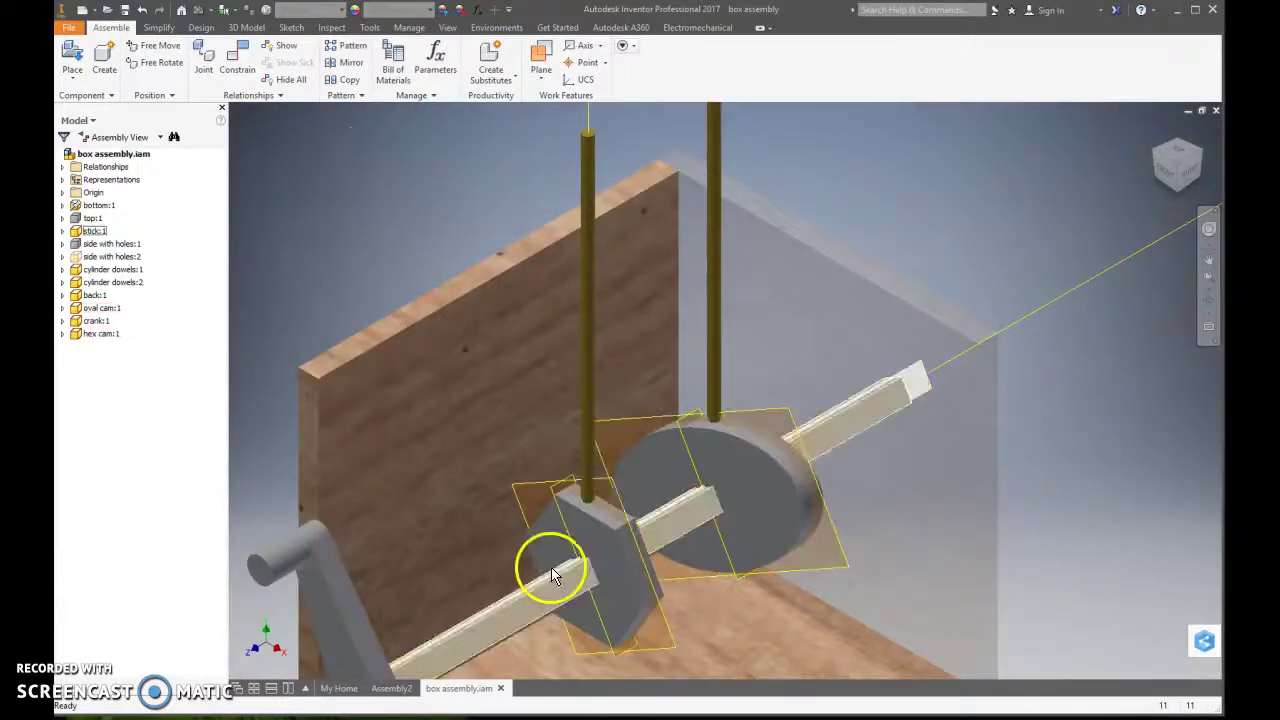
{"action": "scroll", "coordinate": [529, 606], "scroll_direction": "up", "scroll_amount": 3}
{"action": "scroll", "coordinate": [550, 592], "scroll_direction": "down", "scroll_amount": 2}
{"action": "scroll", "coordinate": [595, 483], "scroll_direction": "down", "scroll_amount": 4}
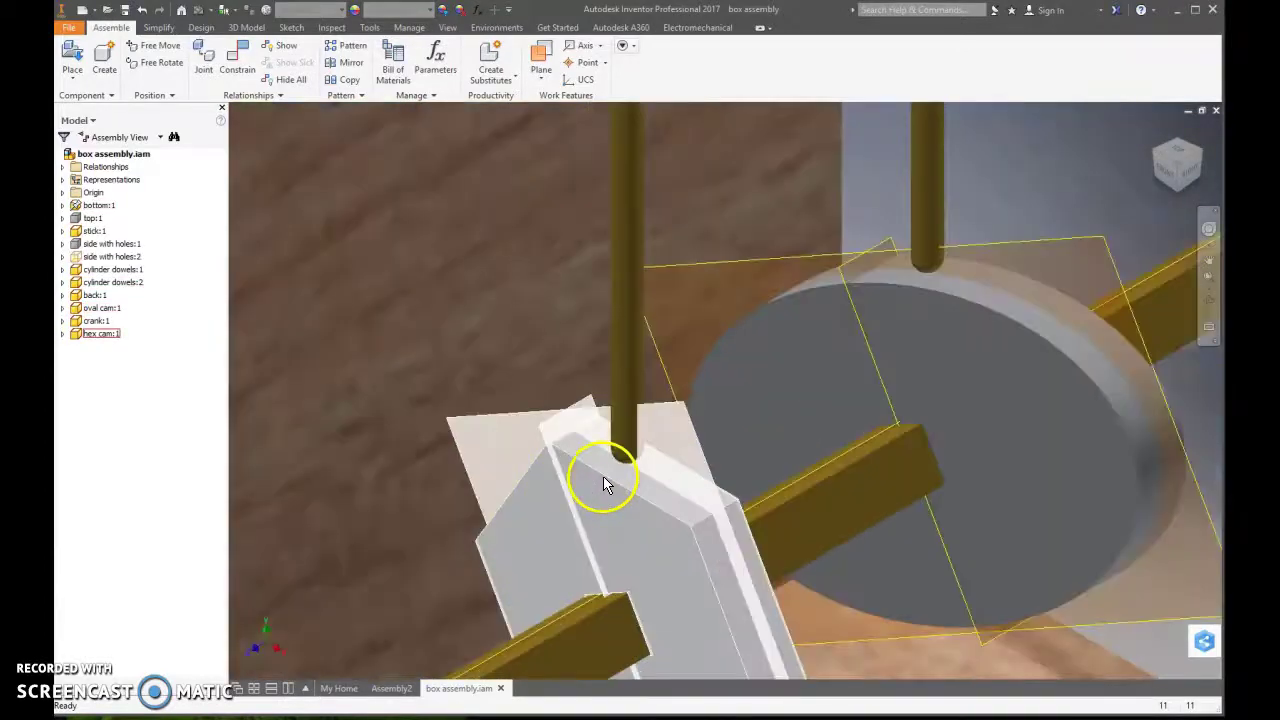
{"action": "scroll", "coordinate": [537, 577], "scroll_direction": "up", "scroll_amount": 6}
{"action": "scroll", "coordinate": [494, 617], "scroll_direction": "down", "scroll_amount": 4}
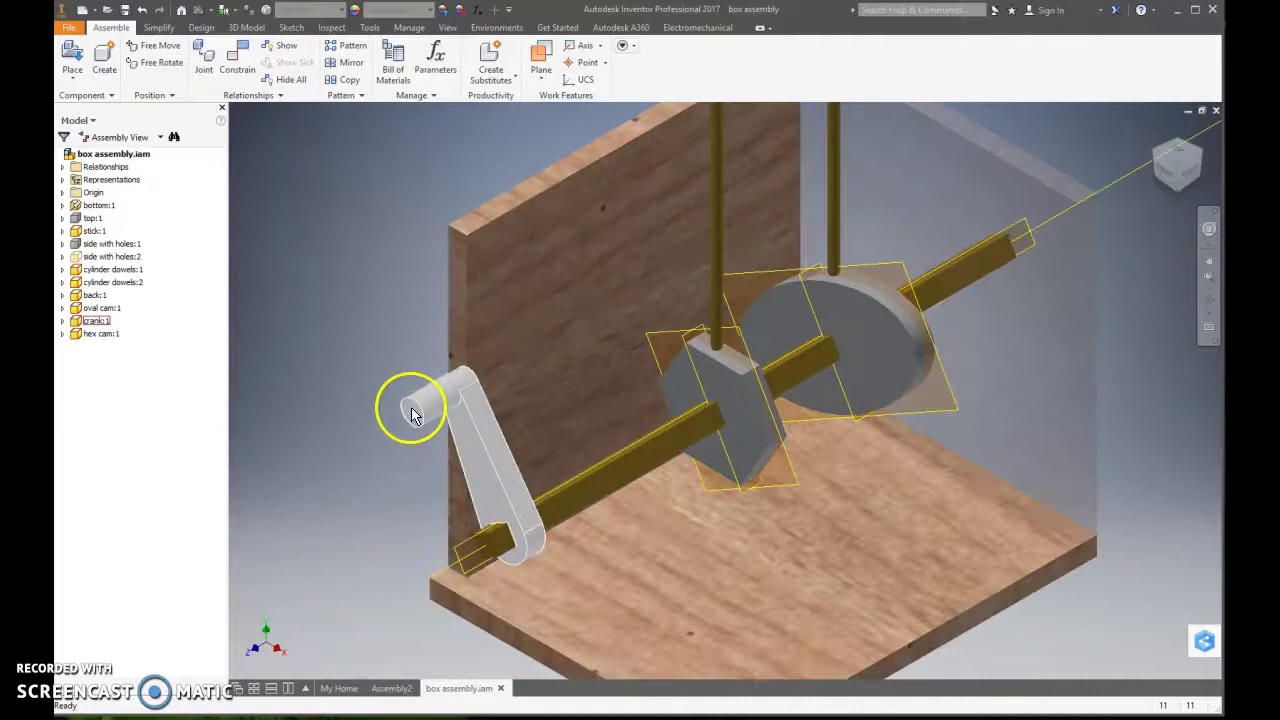
Drag the crank around the stick shaft so it swings to point left
{"action": "left_click_drag", "start_coordinate": [413, 413], "coordinate": [438, 466]}
{"action": "scroll", "coordinate": [559, 515], "scroll_direction": "up", "scroll_amount": 3}
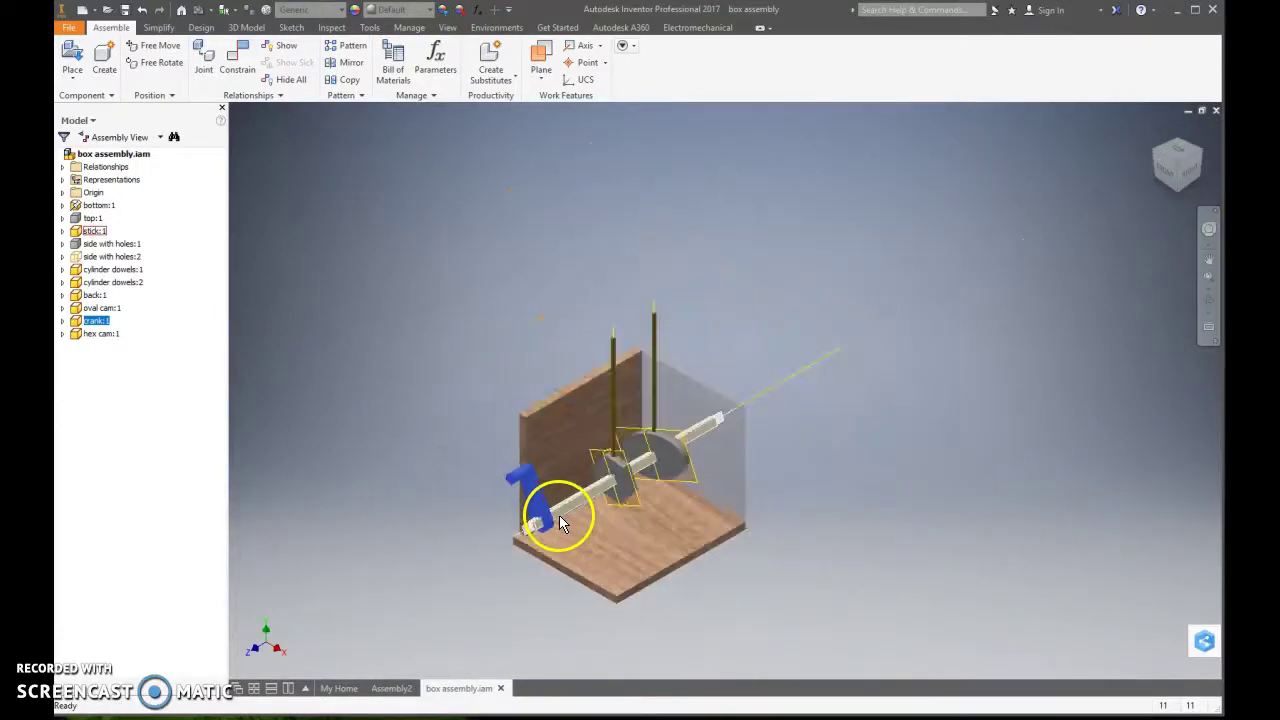
{"action": "scroll", "coordinate": [559, 515], "scroll_direction": "down", "scroll_amount": 3}
{"action": "mouse_move", "coordinate": [566, 514]}
{"action": "left_mouse_down"}
{"action": "mouse_move", "coordinate": [466, 449]}
{"action": "mouse_move", "coordinate": [433, 525]}
{"action": "mouse_move", "coordinate": [486, 569]}
{"action": "mouse_move", "coordinate": [514, 510]}
{"action": "mouse_move", "coordinate": [466, 466]}
{"action": "mouse_move", "coordinate": [391, 482]}
{"action": "mouse_move", "coordinate": [374, 531]}
{"action": "mouse_move", "coordinate": [457, 591]}
{"action": "mouse_move", "coordinate": [543, 514]}
{"action": "mouse_move", "coordinate": [556, 518]}
{"action": "left_mouse_up"}
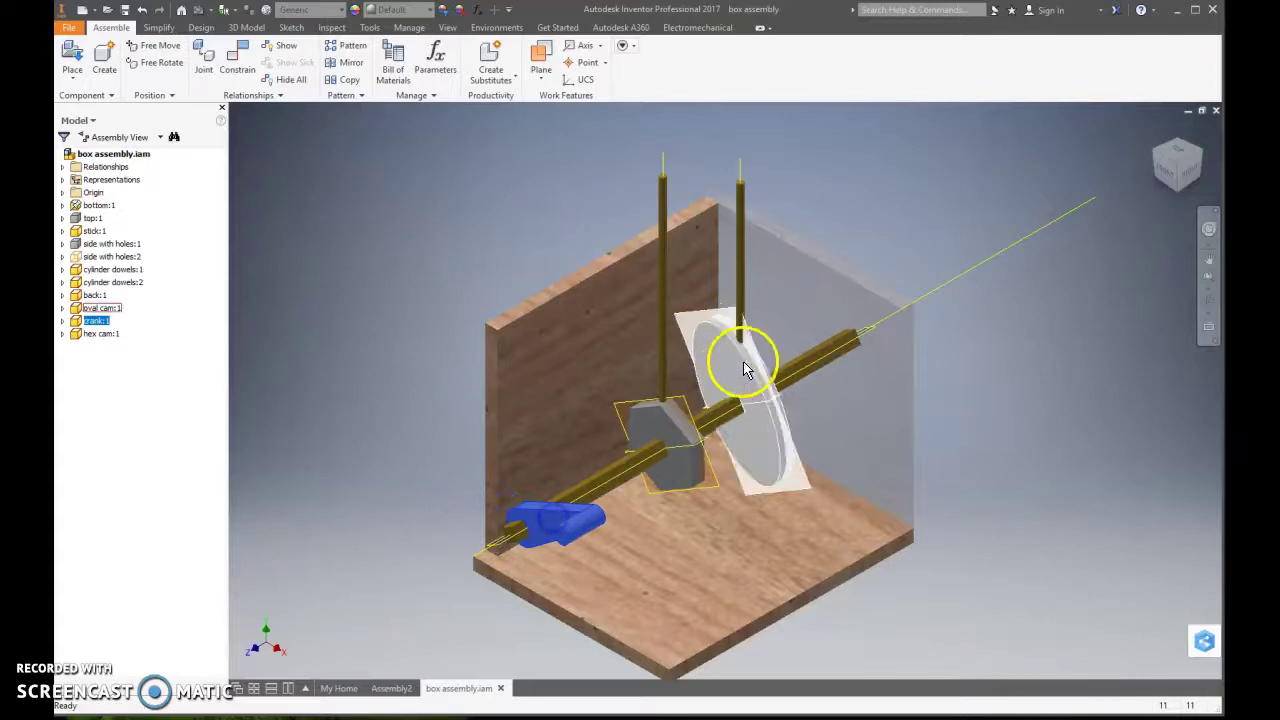
{"action": "scroll", "coordinate": [743, 368], "scroll_direction": "down", "scroll_amount": 5}
{"action": "scroll", "coordinate": [724, 355], "scroll_direction": "up", "scroll_amount": 2}
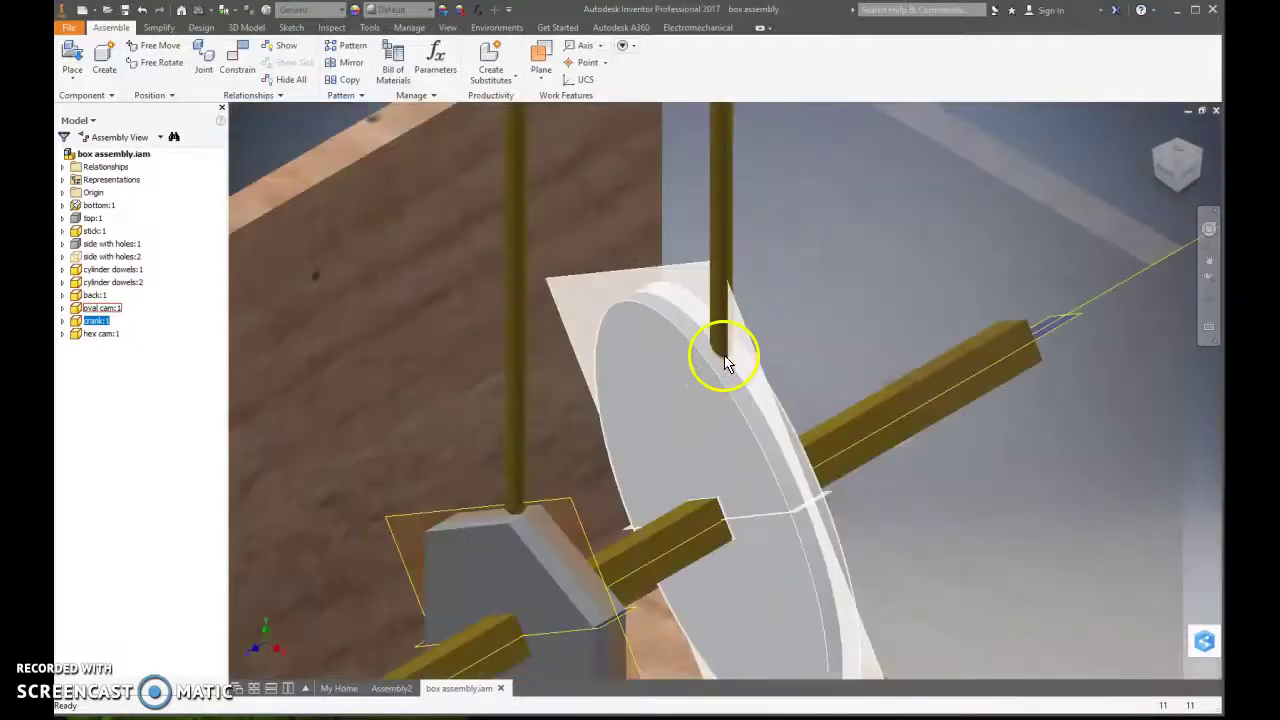
{"action": "scroll", "coordinate": [651, 451], "scroll_direction": "up", "scroll_amount": 5}
{"action": "scroll", "coordinate": [551, 549], "scroll_direction": "down", "scroll_amount": 2}
{"action": "scroll", "coordinate": [657, 445], "scroll_direction": "down", "scroll_amount": 3}
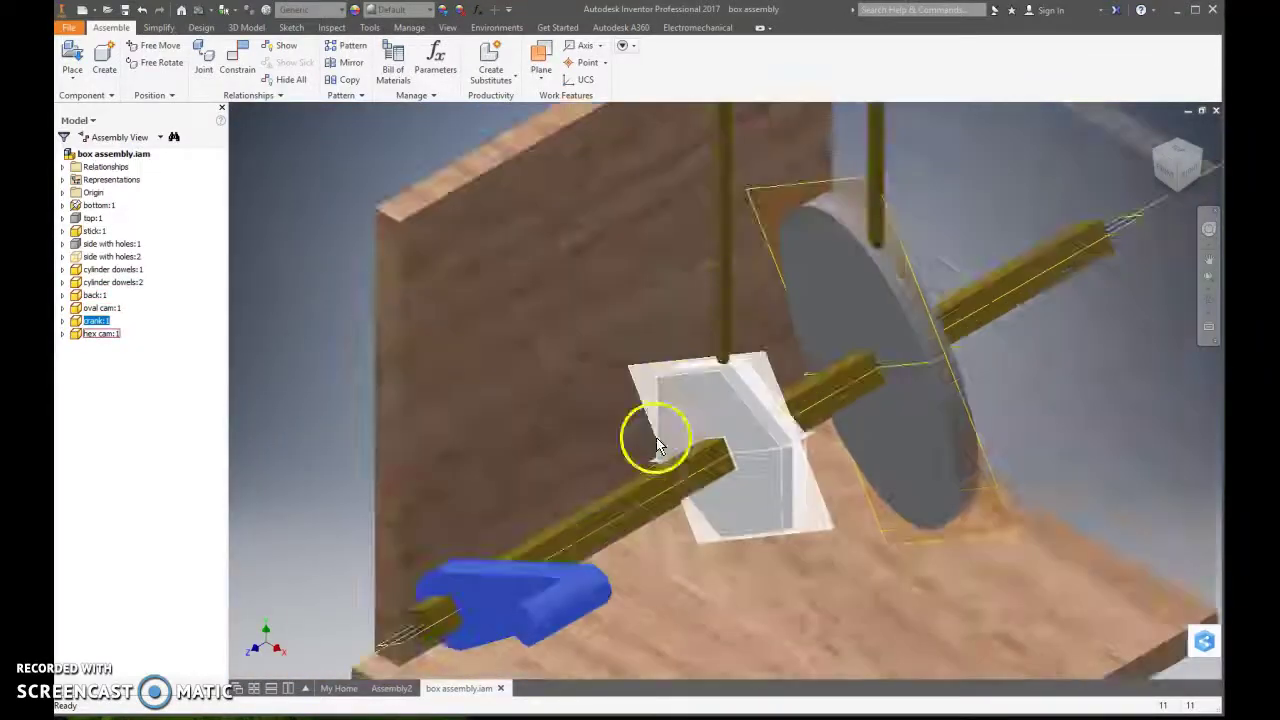
{"action": "scroll", "coordinate": [657, 445], "scroll_direction": "down", "scroll_amount": 4}
{"action": "scroll", "coordinate": [766, 317], "scroll_direction": "up", "scroll_amount": 6}
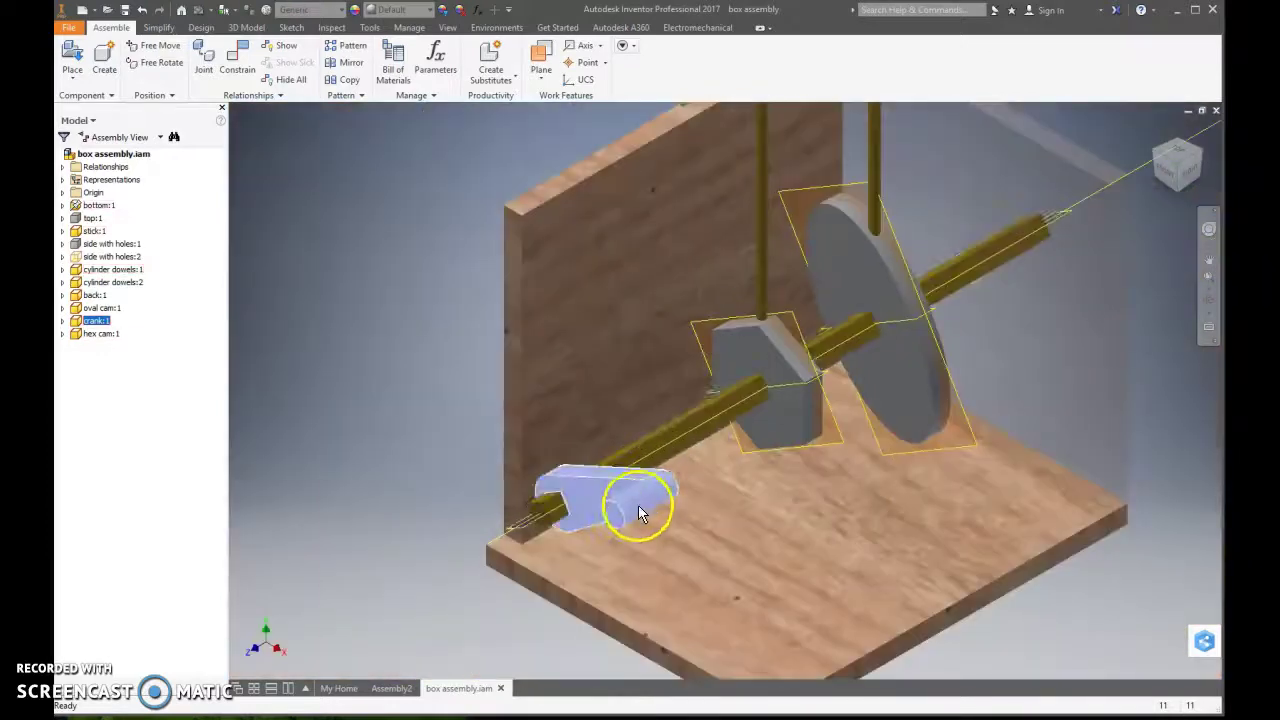
Keep rotating the crank so the cams turn, leaving it at a new angle
{"action": "left_click_drag", "start_coordinate": [640, 512], "coordinate": [651, 566]}
{"action": "scroll", "coordinate": [634, 403], "scroll_direction": "up", "scroll_amount": 6}
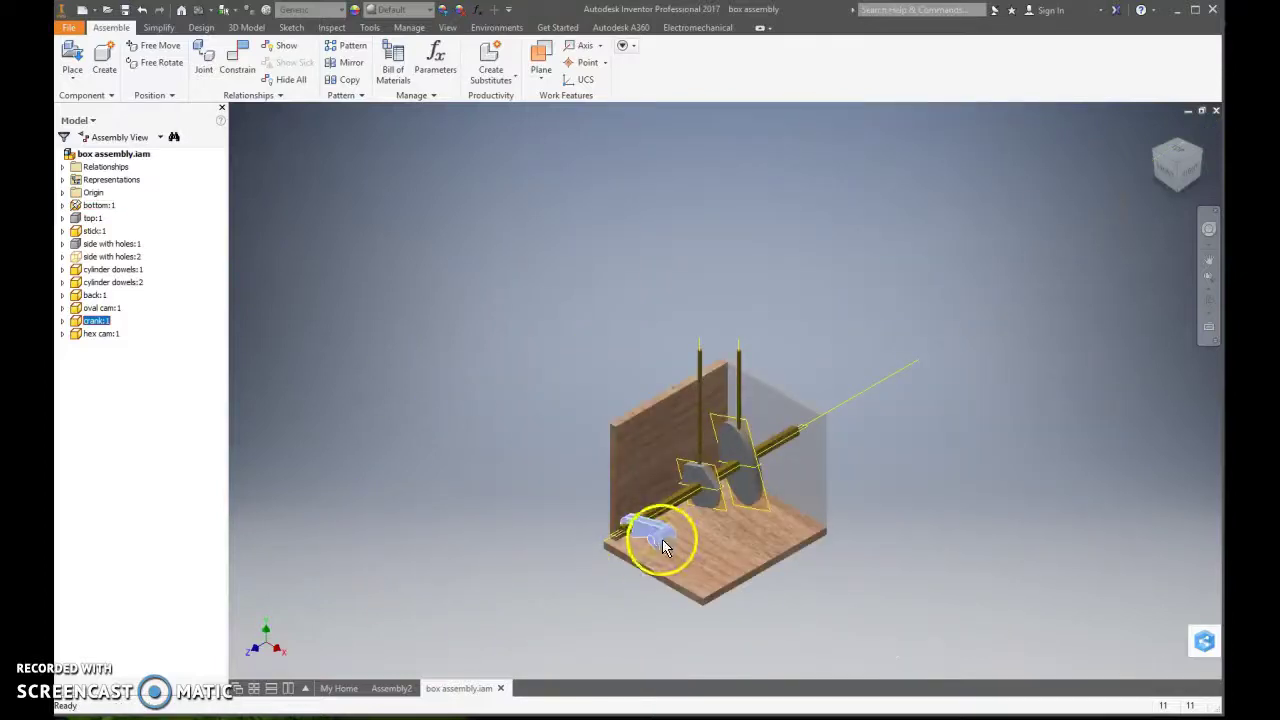
{"action": "left_click_drag", "start_coordinate": [484, 453], "coordinate": [732, 503]}
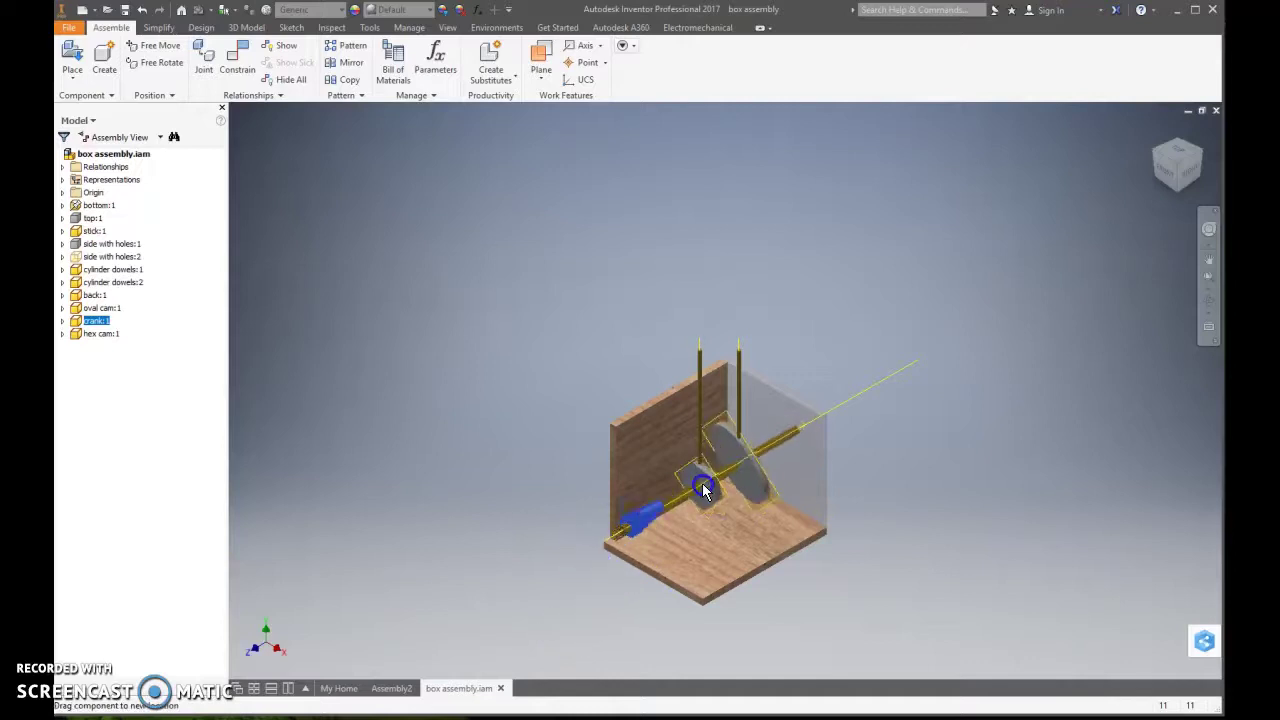
{"action": "left_click_drag", "start_coordinate": [647, 573], "coordinate": [524, 599]}
{"action": "left_click_drag", "start_coordinate": [680, 458], "coordinate": [700, 594]}
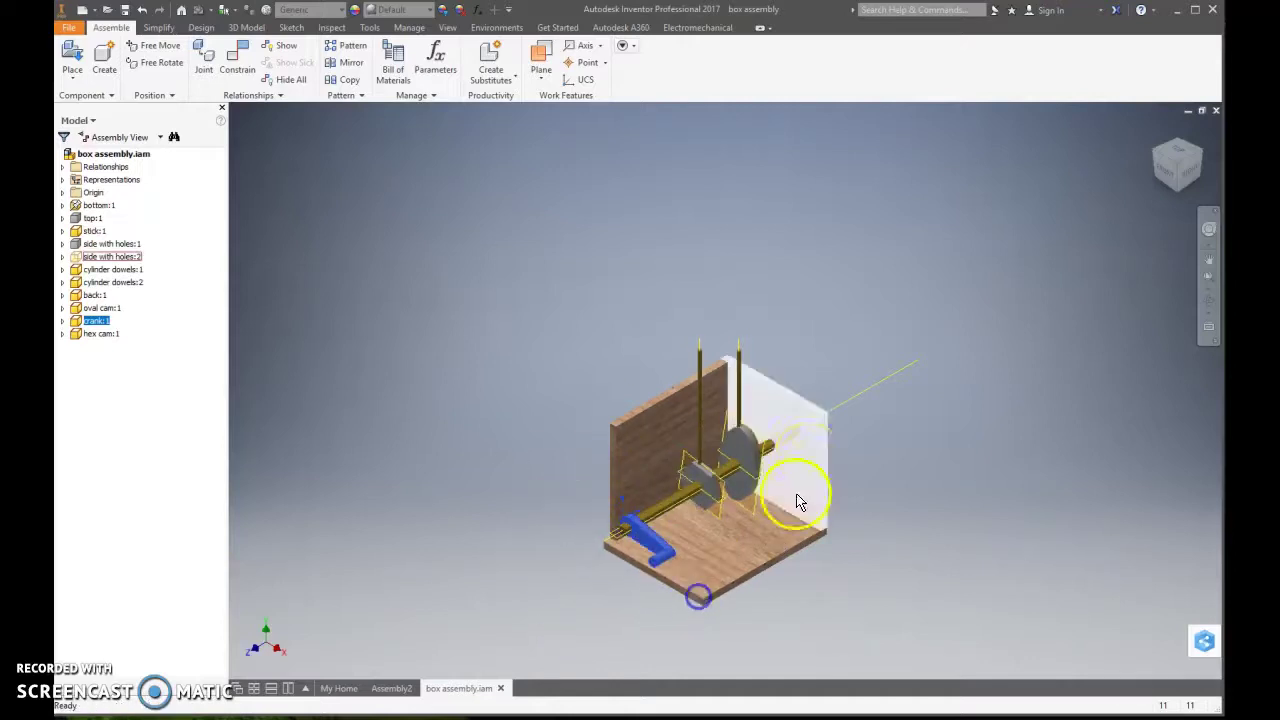
{"action": "scroll", "coordinate": [751, 437], "scroll_direction": "down", "scroll_amount": 4}
{"action": "scroll", "coordinate": [703, 425], "scroll_direction": "up", "scroll_amount": 4}
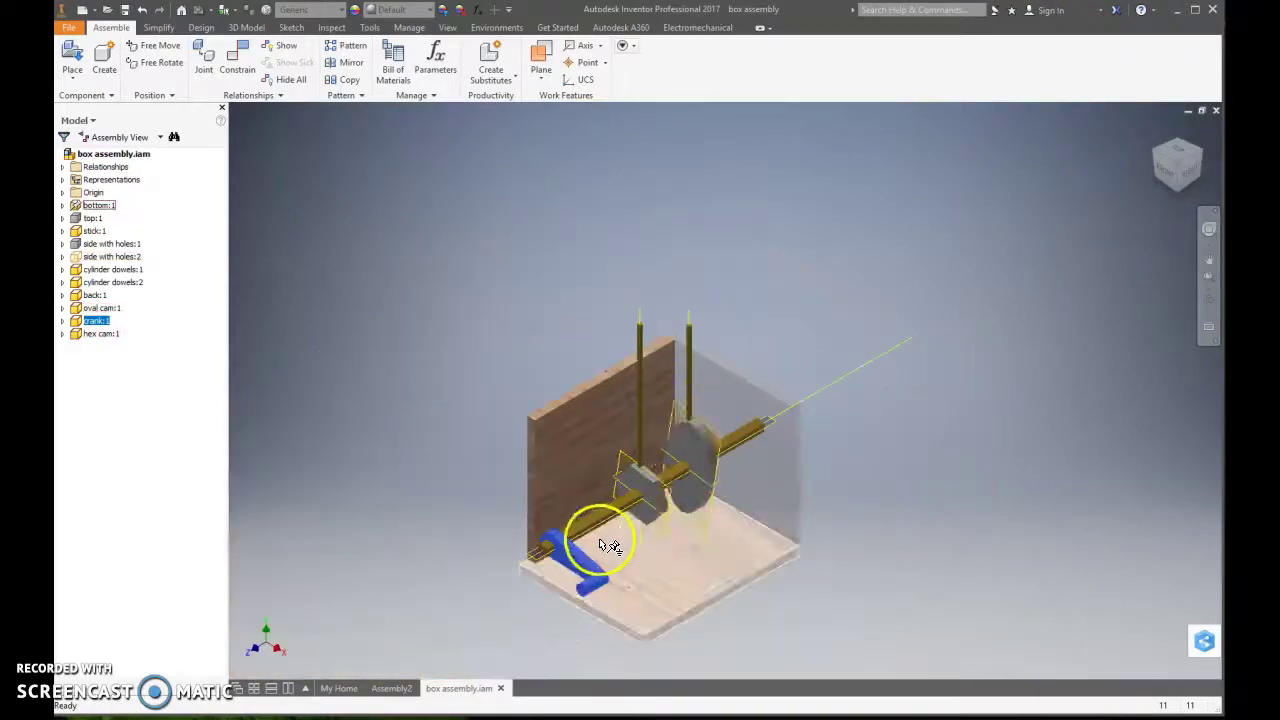
{"action": "scroll", "coordinate": [597, 537], "scroll_direction": "down", "scroll_amount": 3}
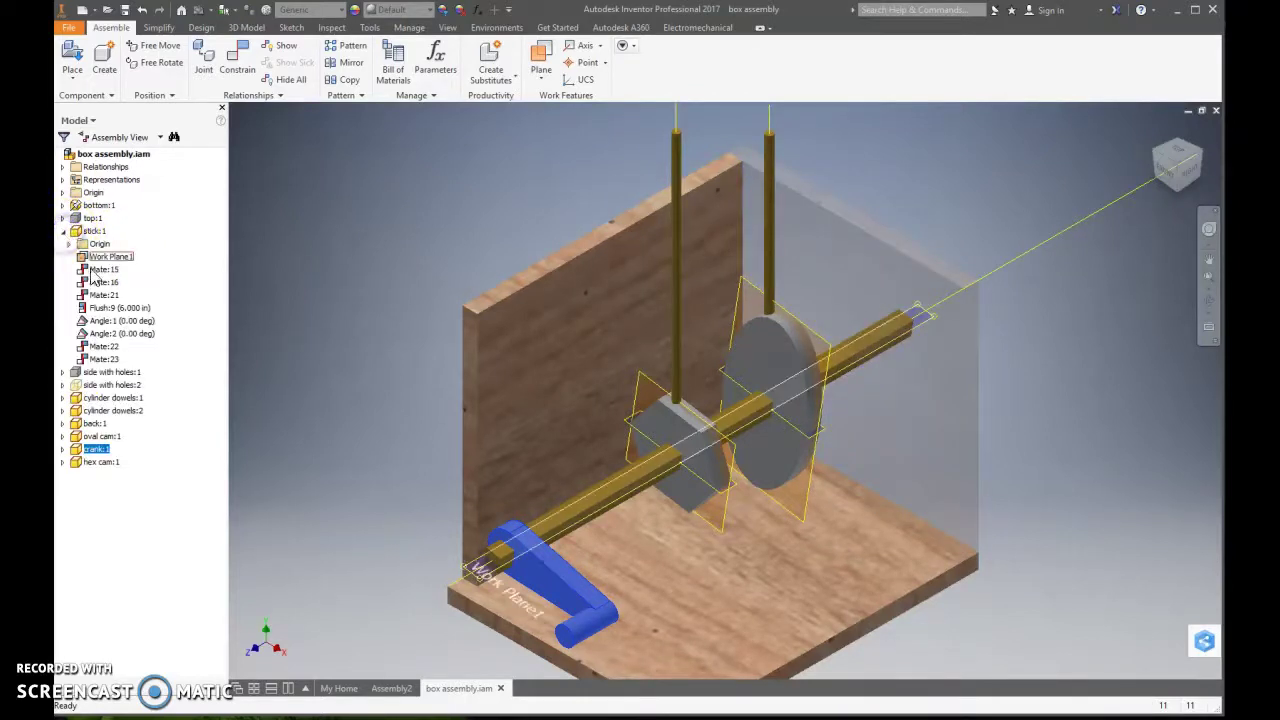
{"action": "left_click", "coordinate": [62, 220]}
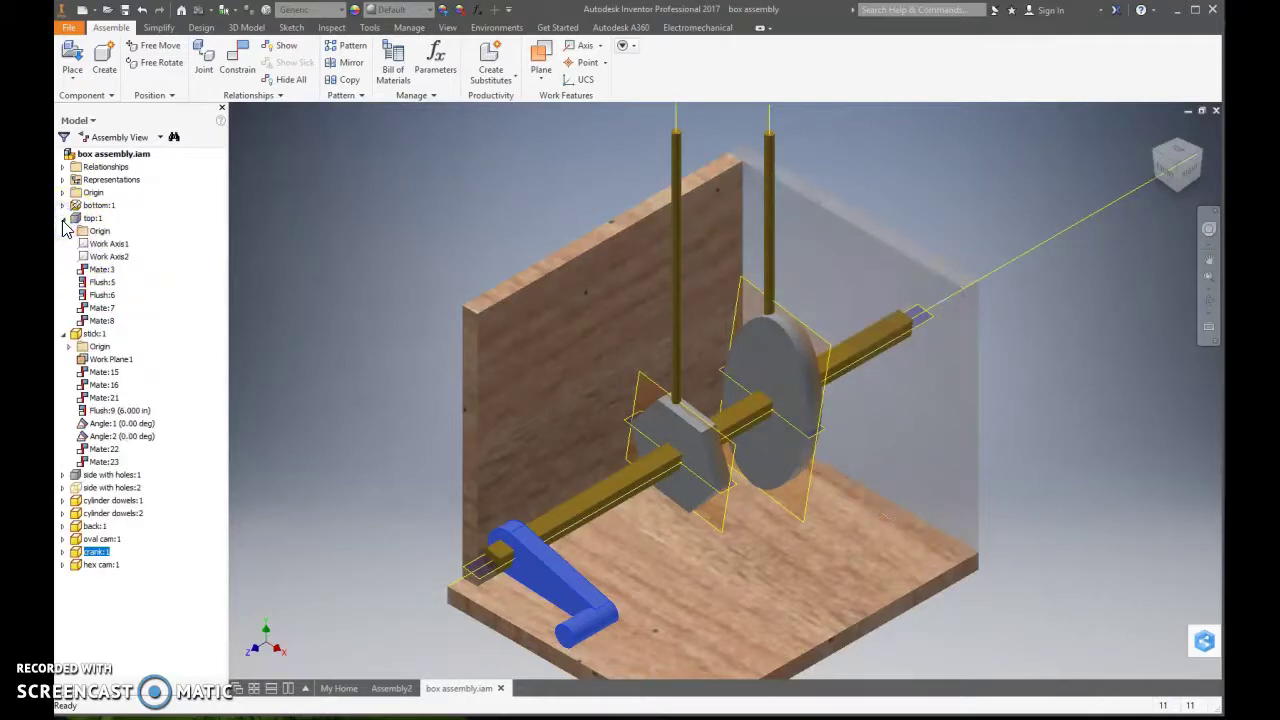
{"action": "left_click", "coordinate": [63, 219]}
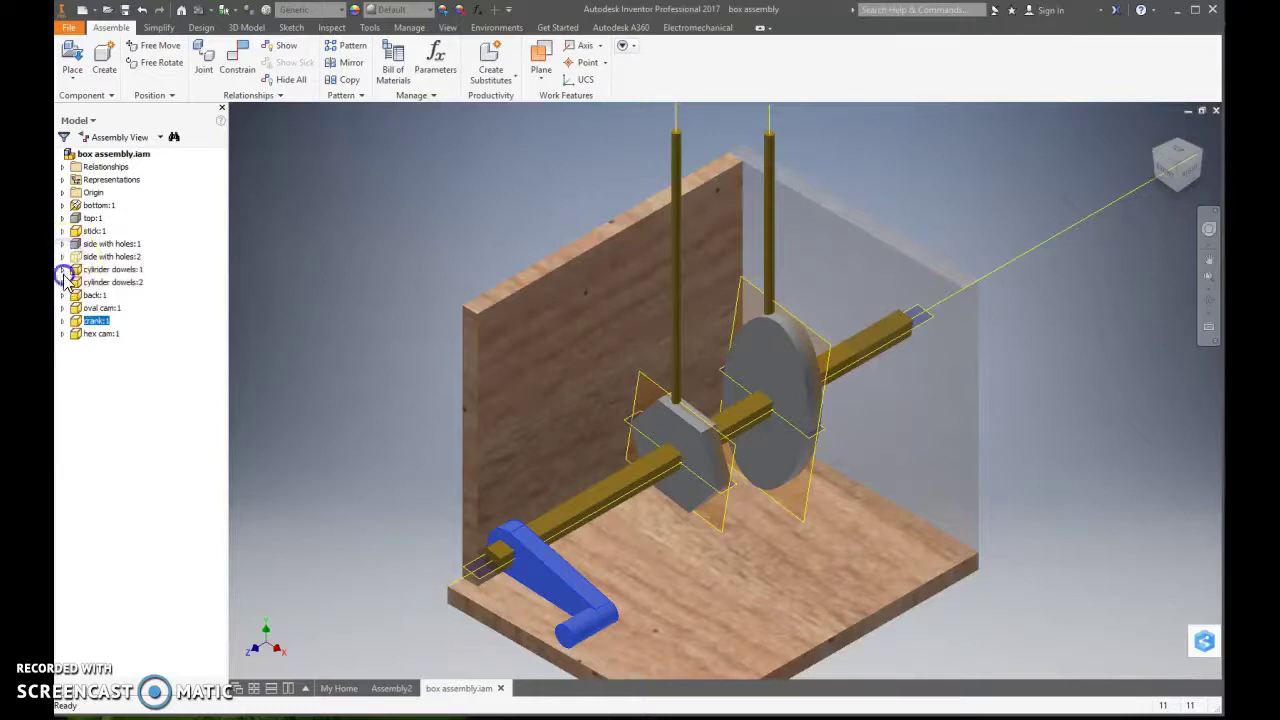
{"action": "left_click", "coordinate": [97, 321]}
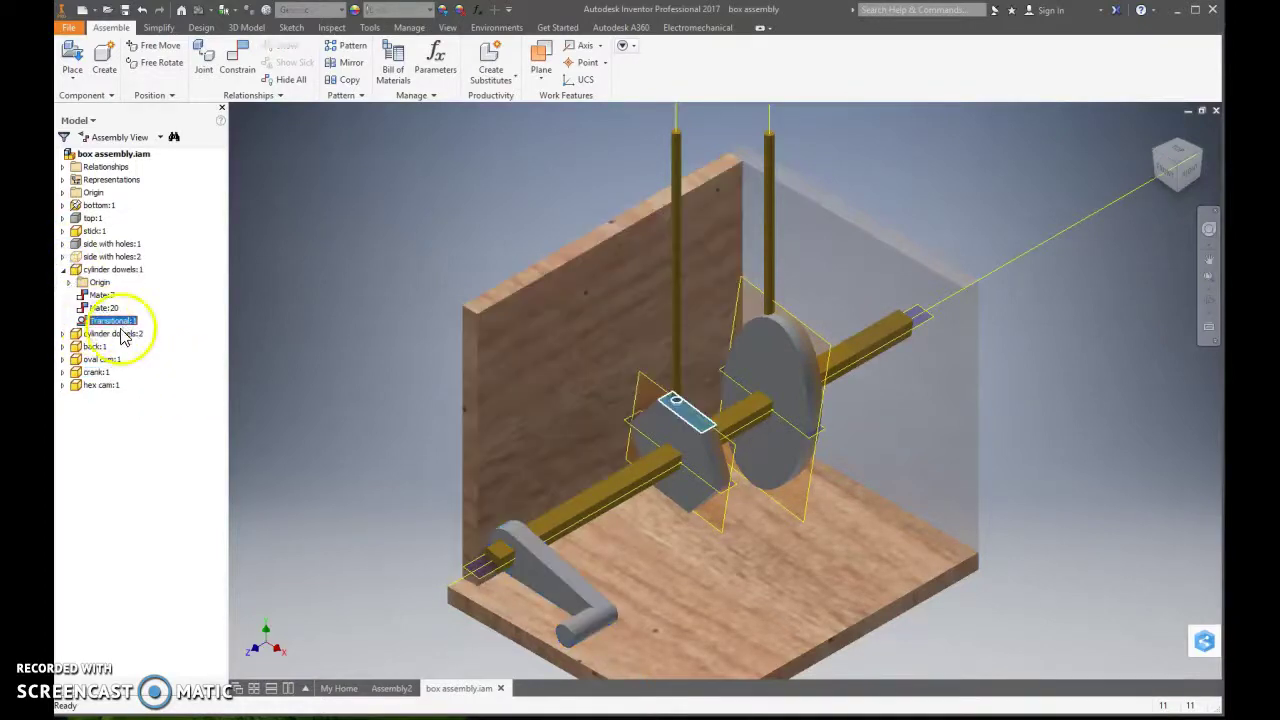
{"action": "scroll", "coordinate": [683, 400], "scroll_direction": "up", "scroll_amount": 5}
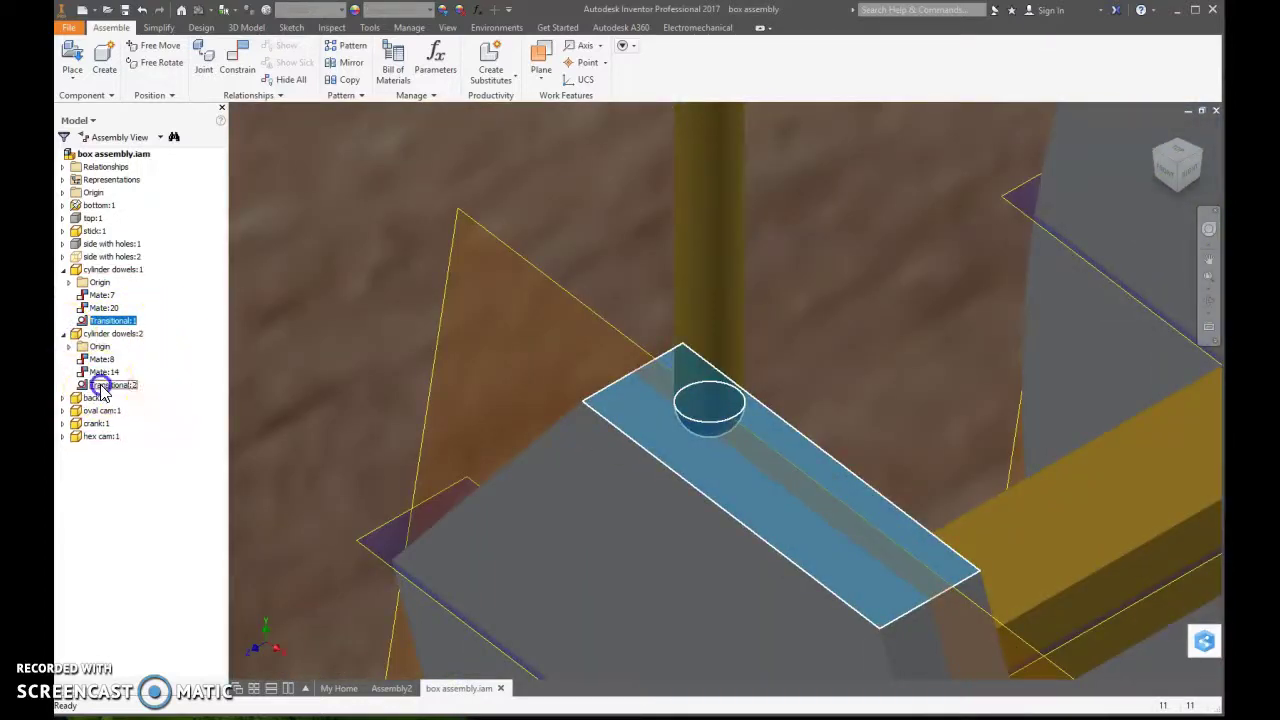
{"action": "left_click", "coordinate": [101, 388]}
{"action": "scroll", "coordinate": [506, 434], "scroll_direction": "down", "scroll_amount": 6}
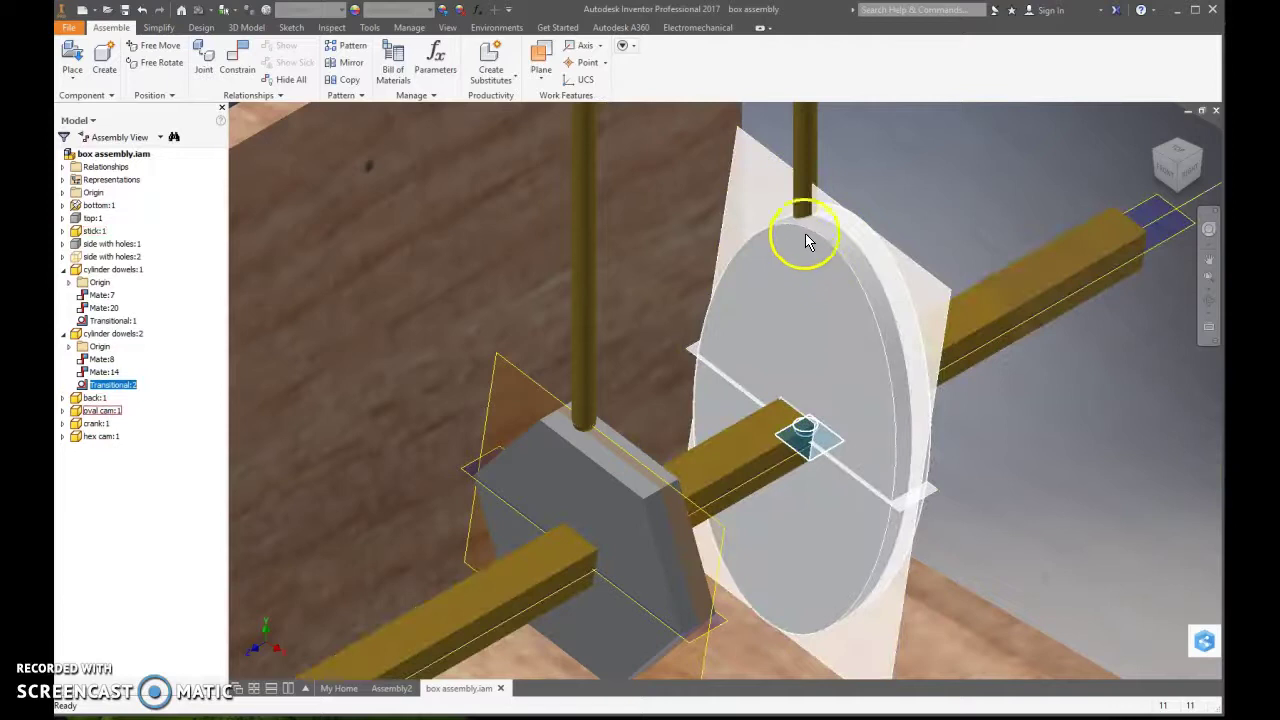
{"action": "scroll", "coordinate": [794, 444], "scroll_direction": "down", "scroll_amount": 5}
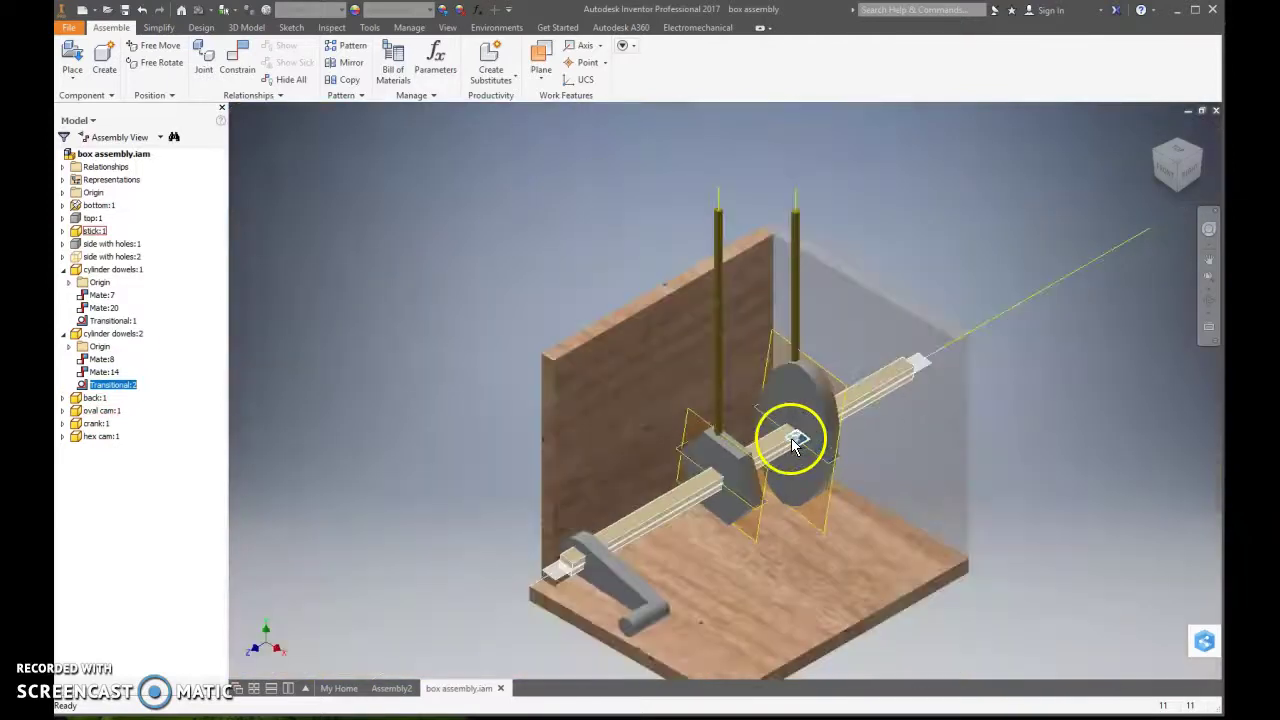
{"action": "scroll", "coordinate": [795, 440], "scroll_direction": "up", "scroll_amount": 4}
{"action": "scroll", "coordinate": [795, 440], "scroll_direction": "down", "scroll_amount": 6}
{"action": "scroll", "coordinate": [800, 444], "scroll_direction": "up", "scroll_amount": 2}
{"action": "scroll", "coordinate": [813, 445], "scroll_direction": "up", "scroll_amount": 8}
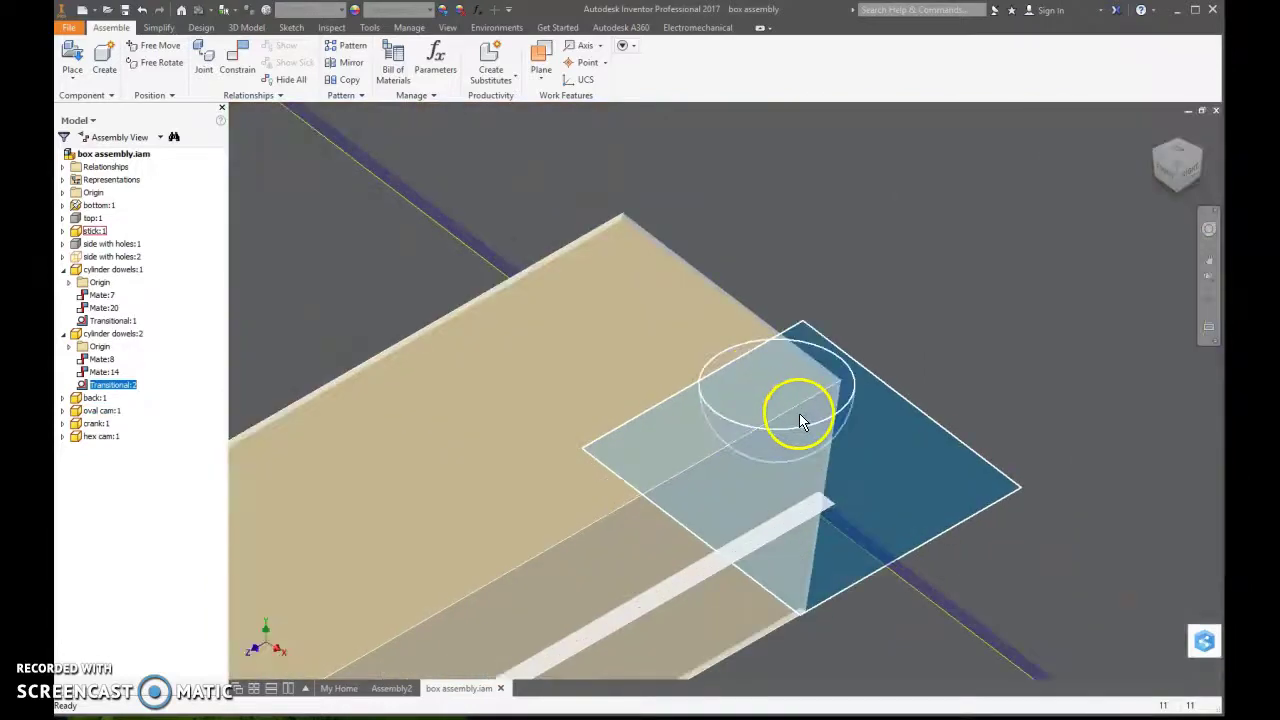
{"action": "scroll", "coordinate": [800, 420], "scroll_direction": "down", "scroll_amount": 5}
{"action": "scroll", "coordinate": [720, 451], "scroll_direction": "down", "scroll_amount": 2}
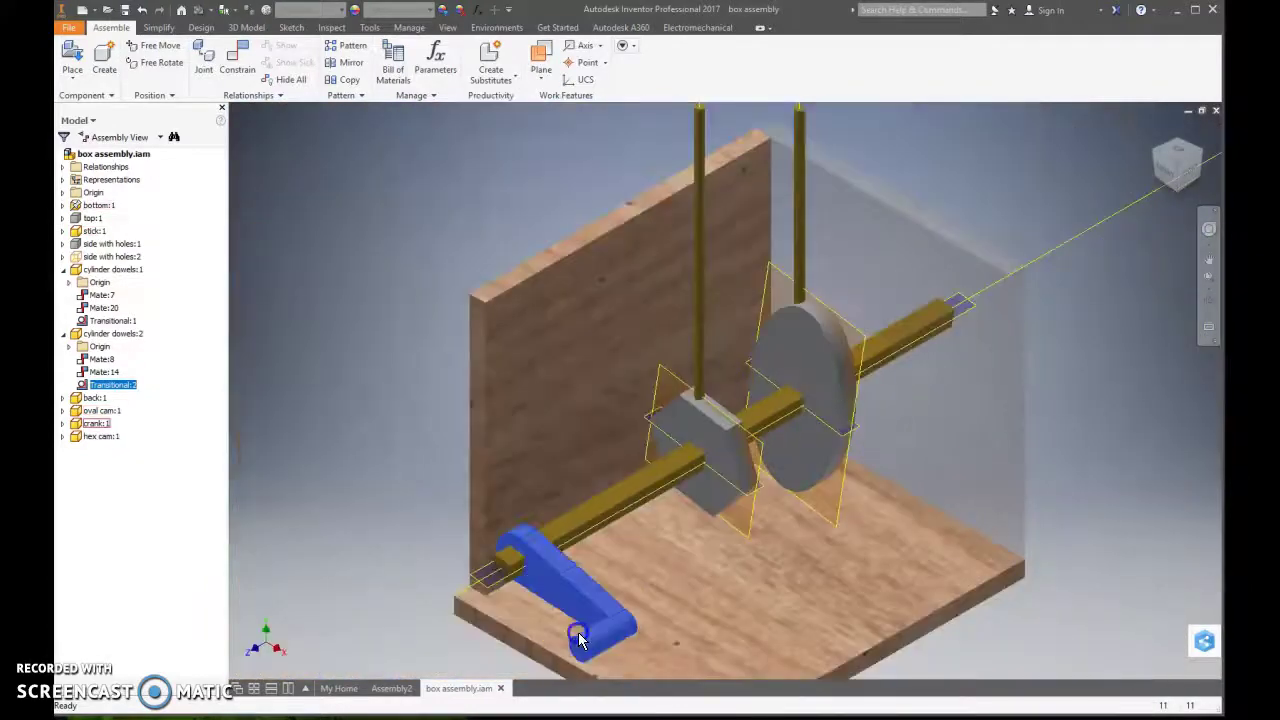
Drag the crank twice so the square shaft and cams turn, ending with it hanging down
{"action": "left_click_drag", "start_coordinate": [580, 640], "coordinate": [643, 534]}
{"action": "scroll", "coordinate": [657, 491], "scroll_direction": "down", "scroll_amount": 5}
{"action": "scroll", "coordinate": [694, 523], "scroll_direction": "up", "scroll_amount": 6}
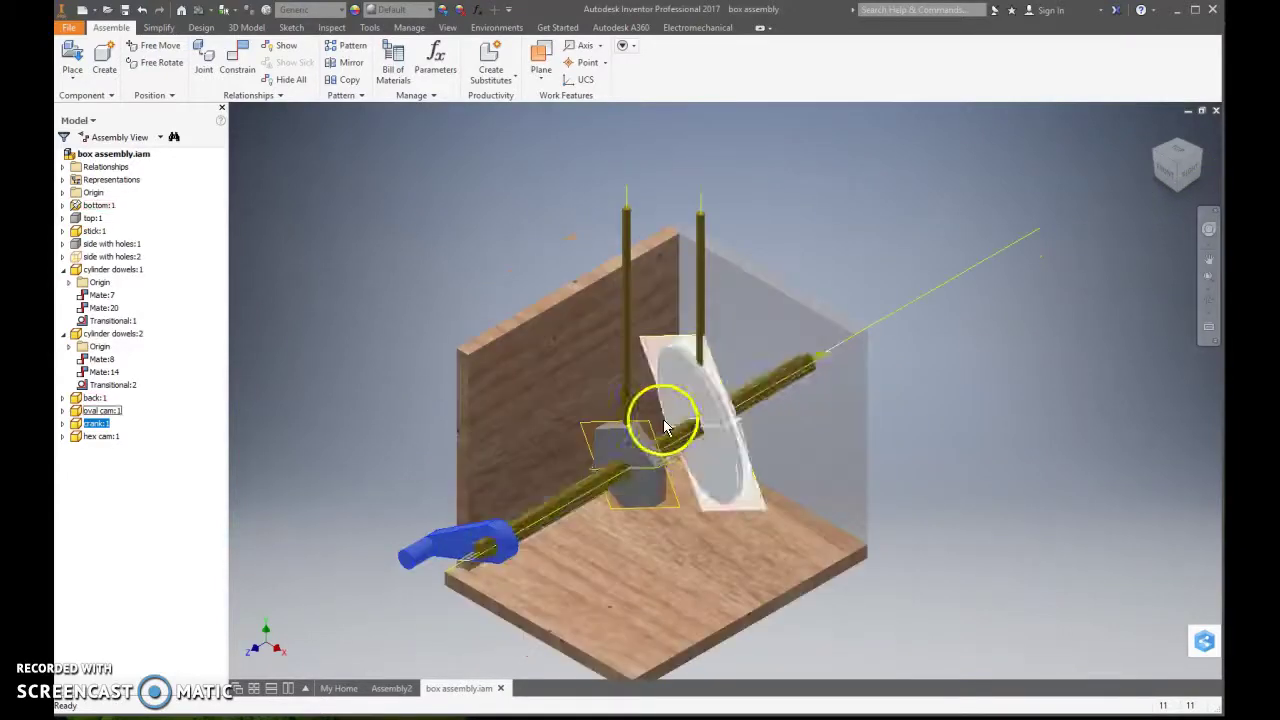
{"action": "left_click_drag", "start_coordinate": [665, 425], "coordinate": [680, 491]}
{"action": "scroll", "coordinate": [590, 410], "scroll_direction": "up", "scroll_amount": 6}
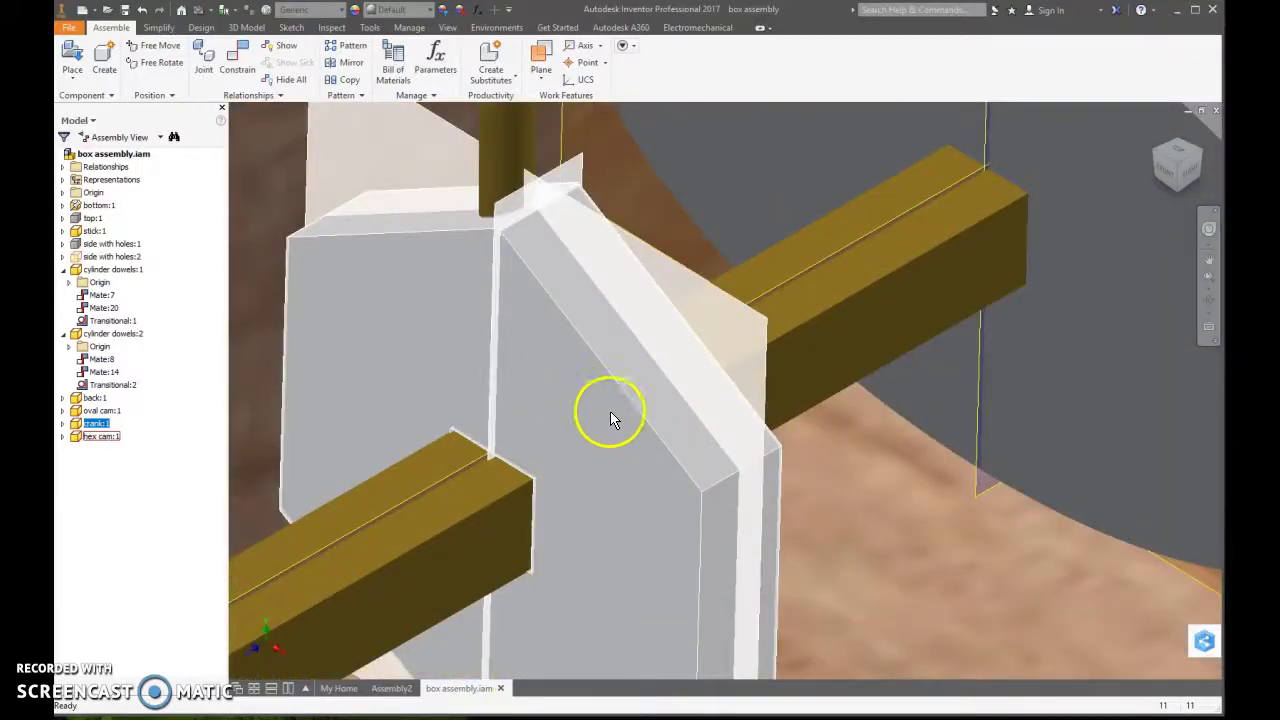
{"action": "scroll", "coordinate": [613, 420], "scroll_direction": "down", "scroll_amount": 6}
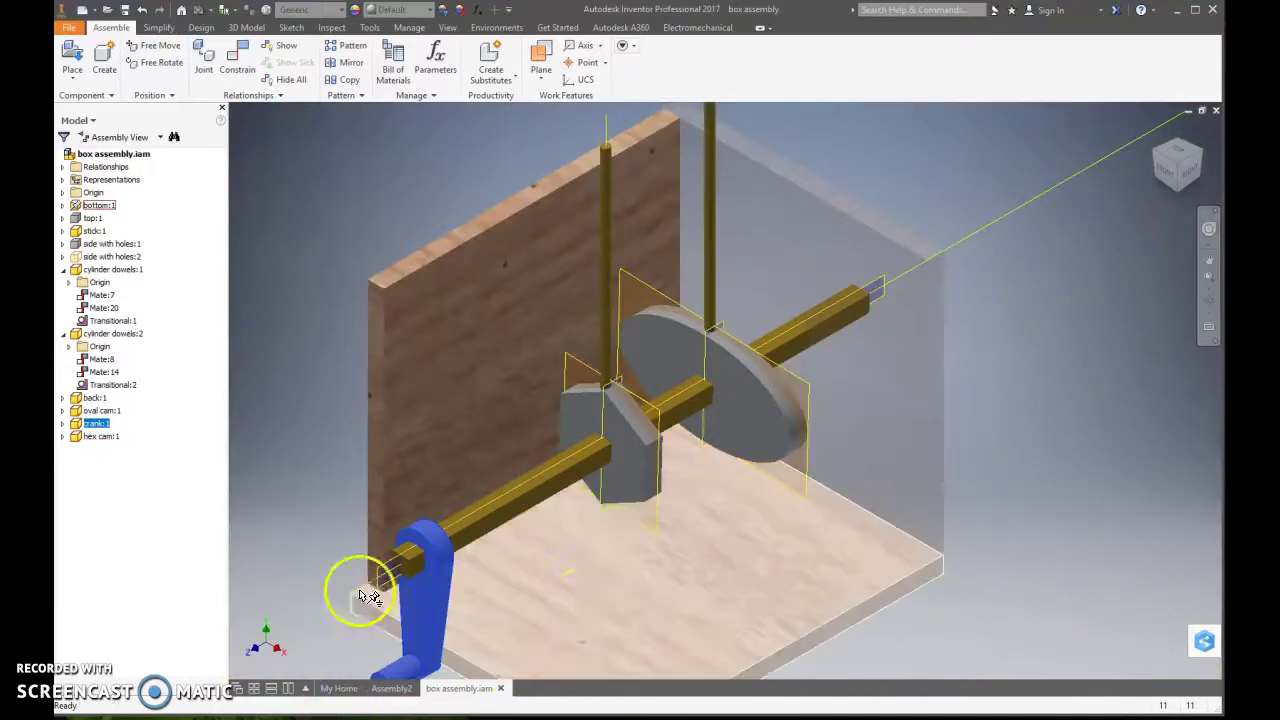
{"action": "left_click_drag", "start_coordinate": [369, 597], "coordinate": [586, 609]}
{"action": "scroll", "coordinate": [537, 623], "scroll_direction": "down", "scroll_amount": 3}
{"action": "scroll", "coordinate": [514, 617], "scroll_direction": "up", "scroll_amount": 5}
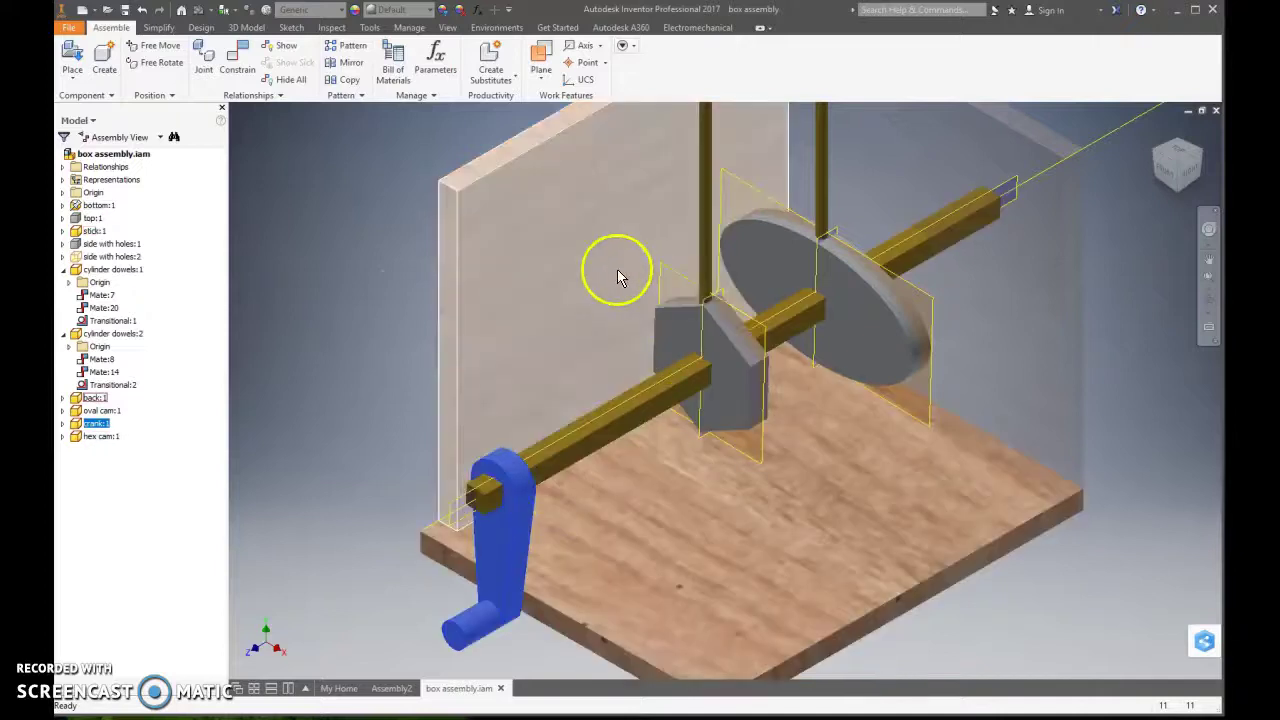
{"action": "scroll", "coordinate": [580, 400], "scroll_direction": "down", "scroll_amount": 3}
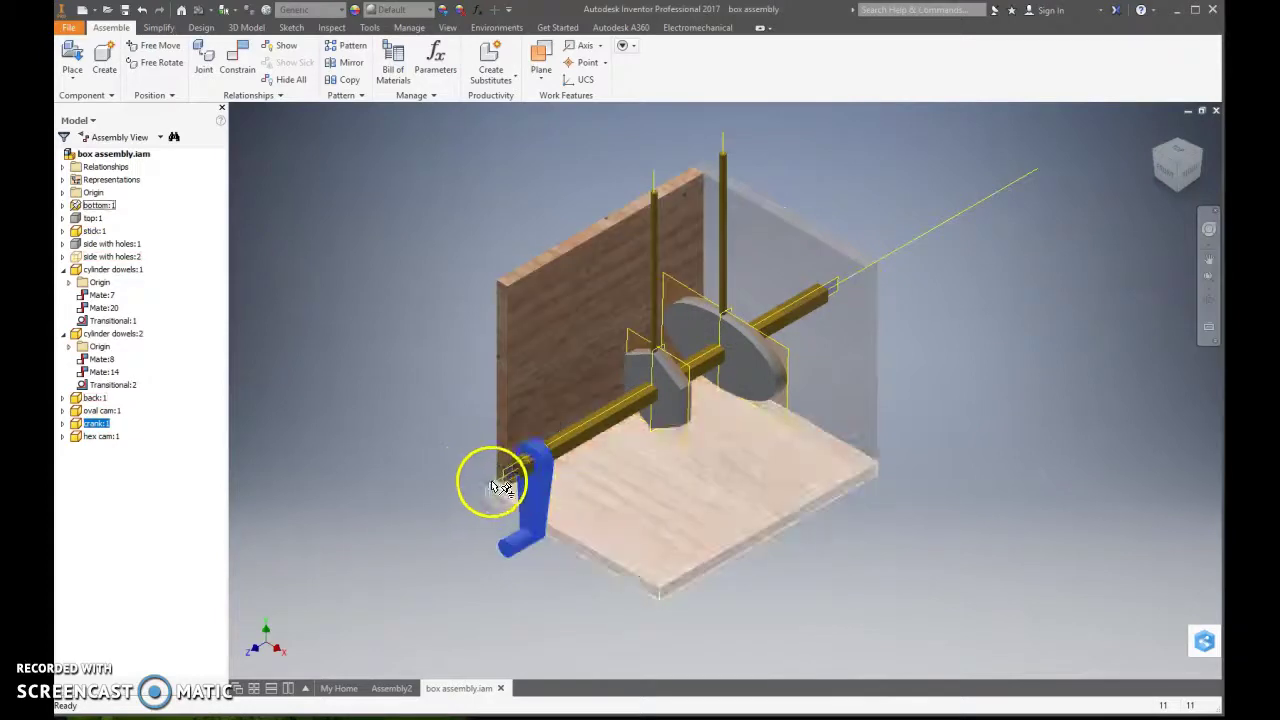
{"action": "scroll", "coordinate": [508, 492], "scroll_direction": "up", "scroll_amount": 5}
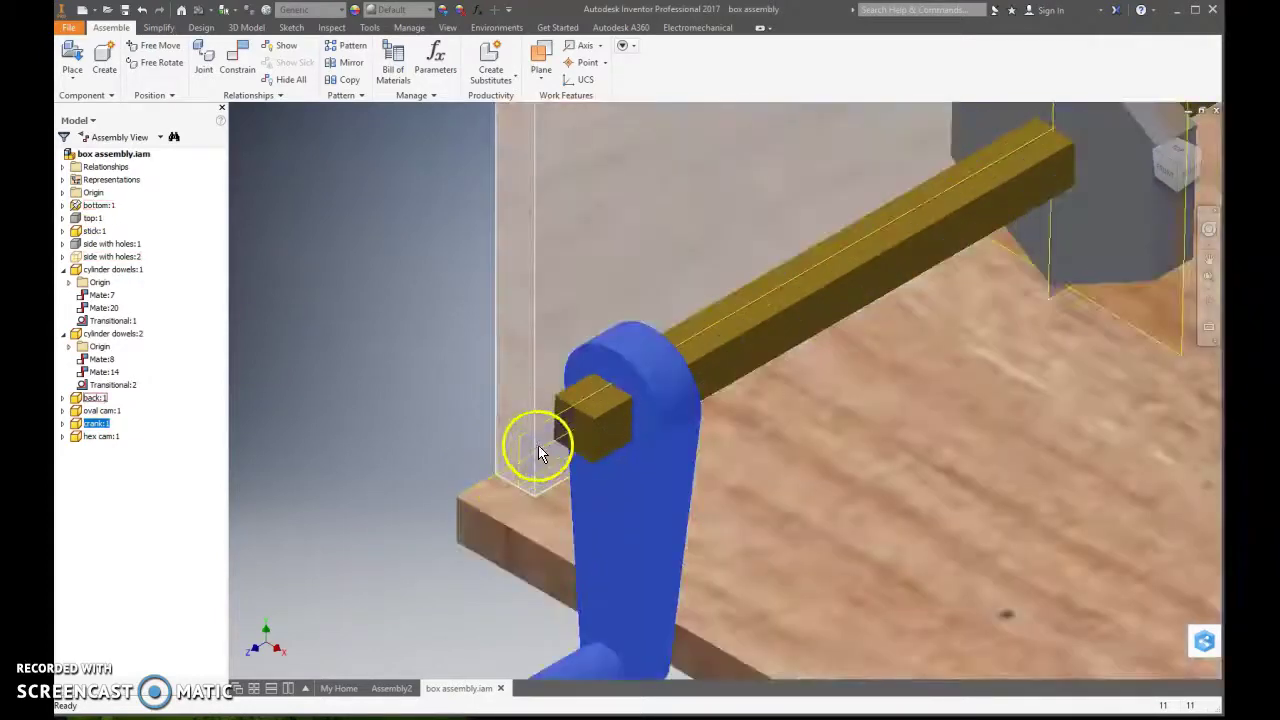
{"action": "scroll", "coordinate": [539, 453], "scroll_direction": "down", "scroll_amount": 2}
{"action": "scroll", "coordinate": [486, 506], "scroll_direction": "down", "scroll_amount": 4}
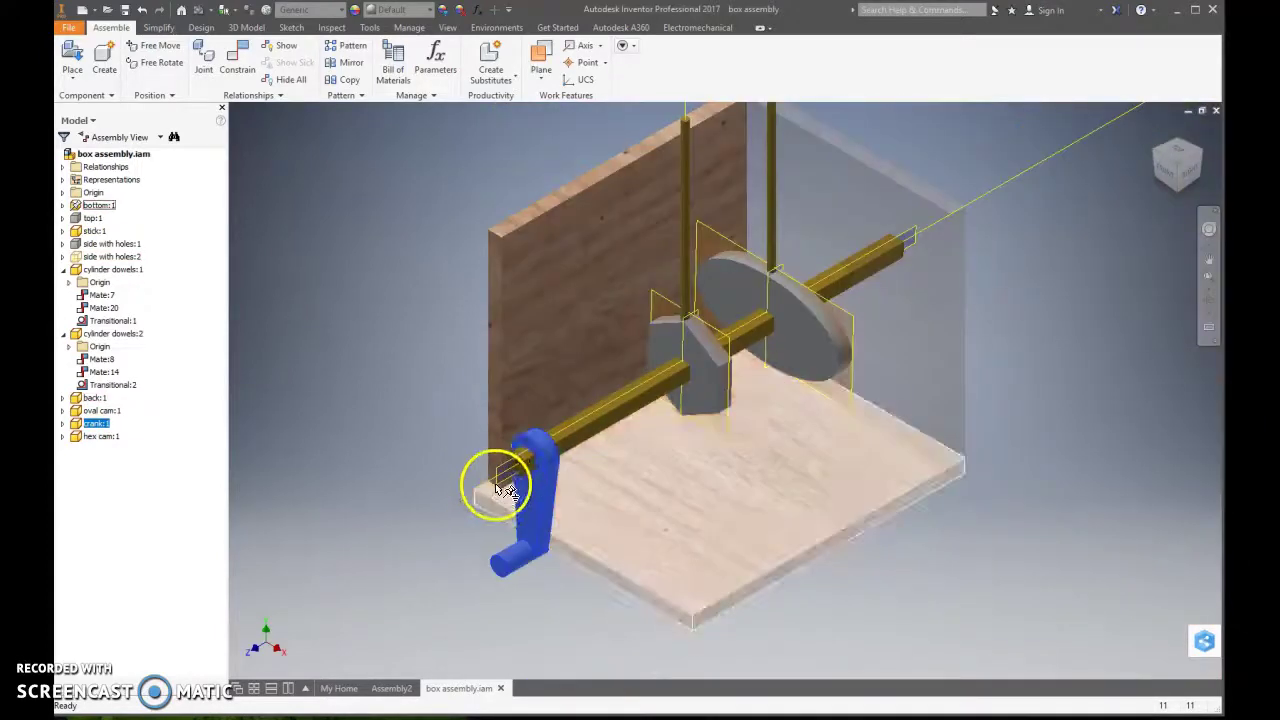
{"action": "scroll", "coordinate": [523, 616], "scroll_direction": "up", "scroll_amount": 1}
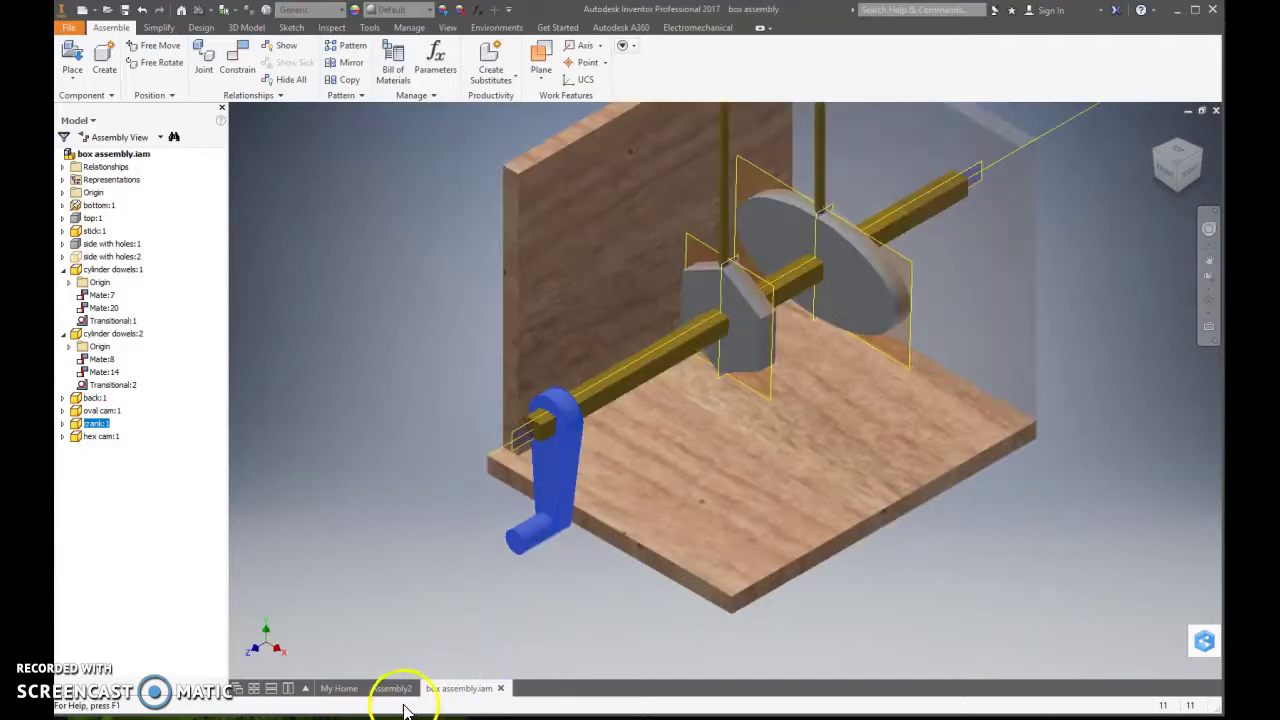
{"action": "scroll", "coordinate": [706, 420], "scroll_direction": "down", "scroll_amount": 3}
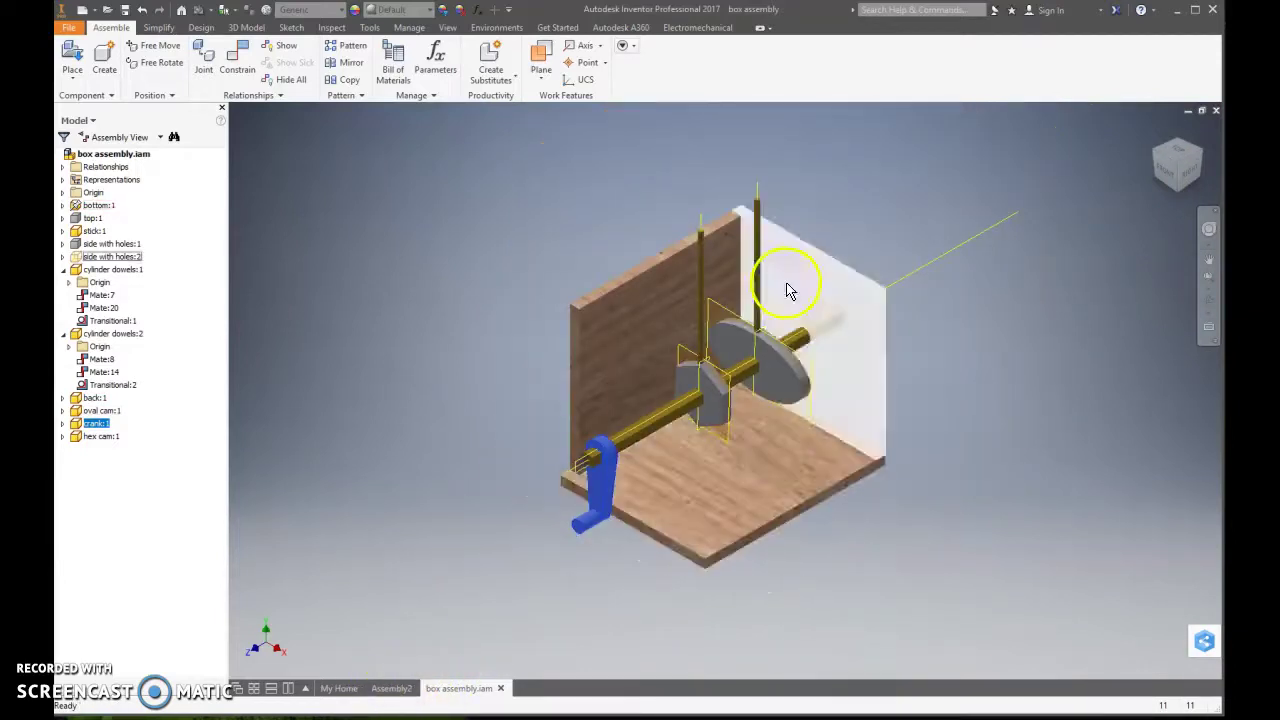
Switch to Assembly2, zoom in, and bring up the marking menu on side with holes:1
{"action": "left_click", "coordinate": [391, 690]}
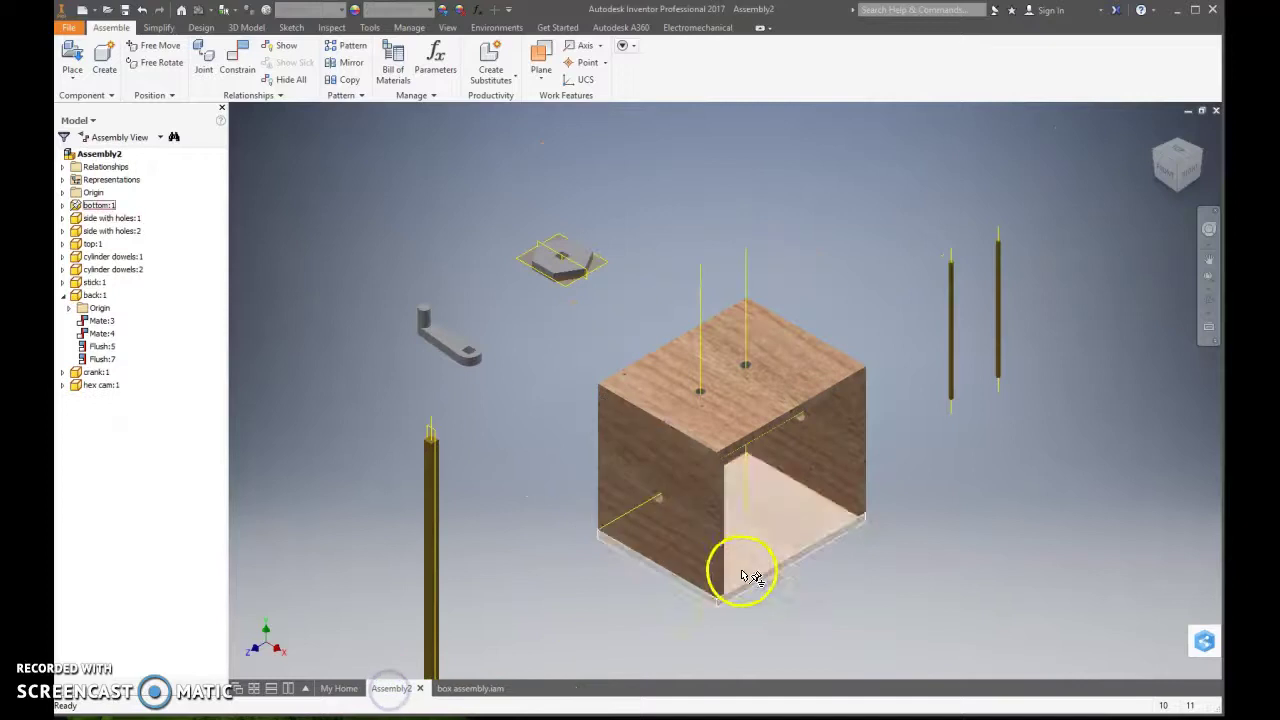
{"action": "scroll", "coordinate": [571, 543], "scroll_direction": "down", "scroll_amount": 3}
{"action": "scroll", "coordinate": [600, 603], "scroll_direction": "up", "scroll_amount": 3}
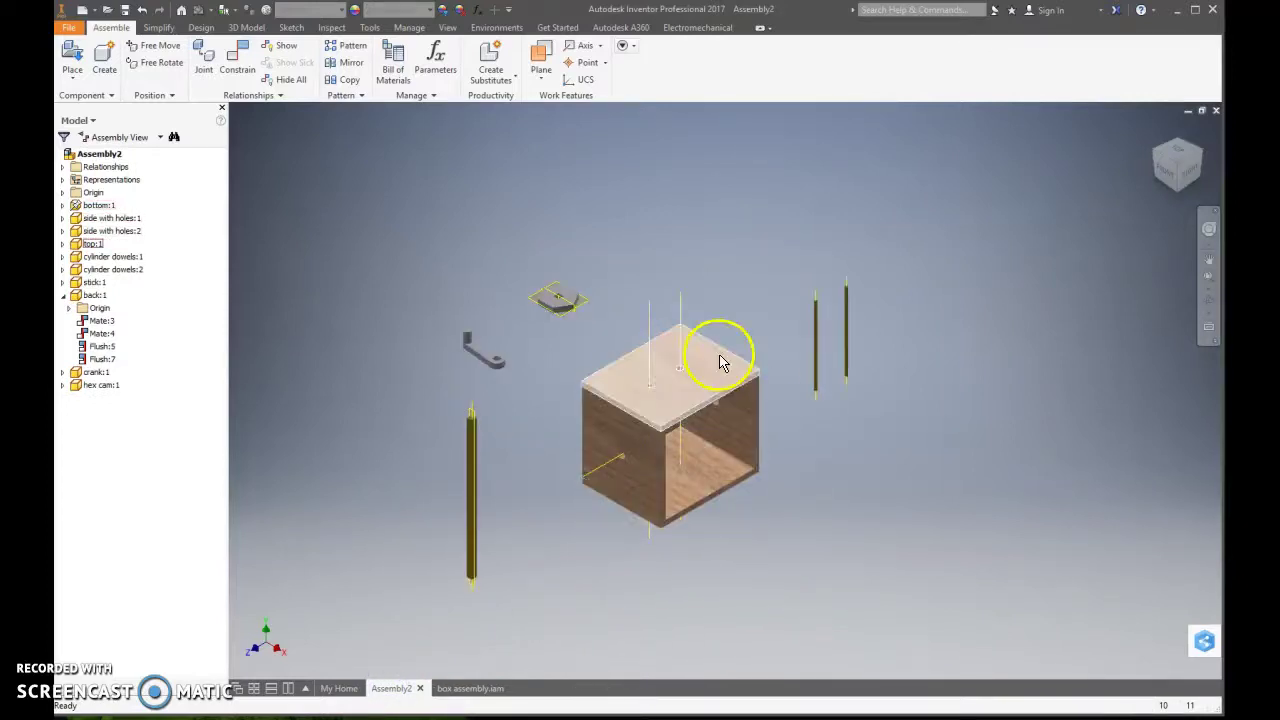
{"action": "scroll", "coordinate": [659, 405], "scroll_direction": "up", "scroll_amount": 3}
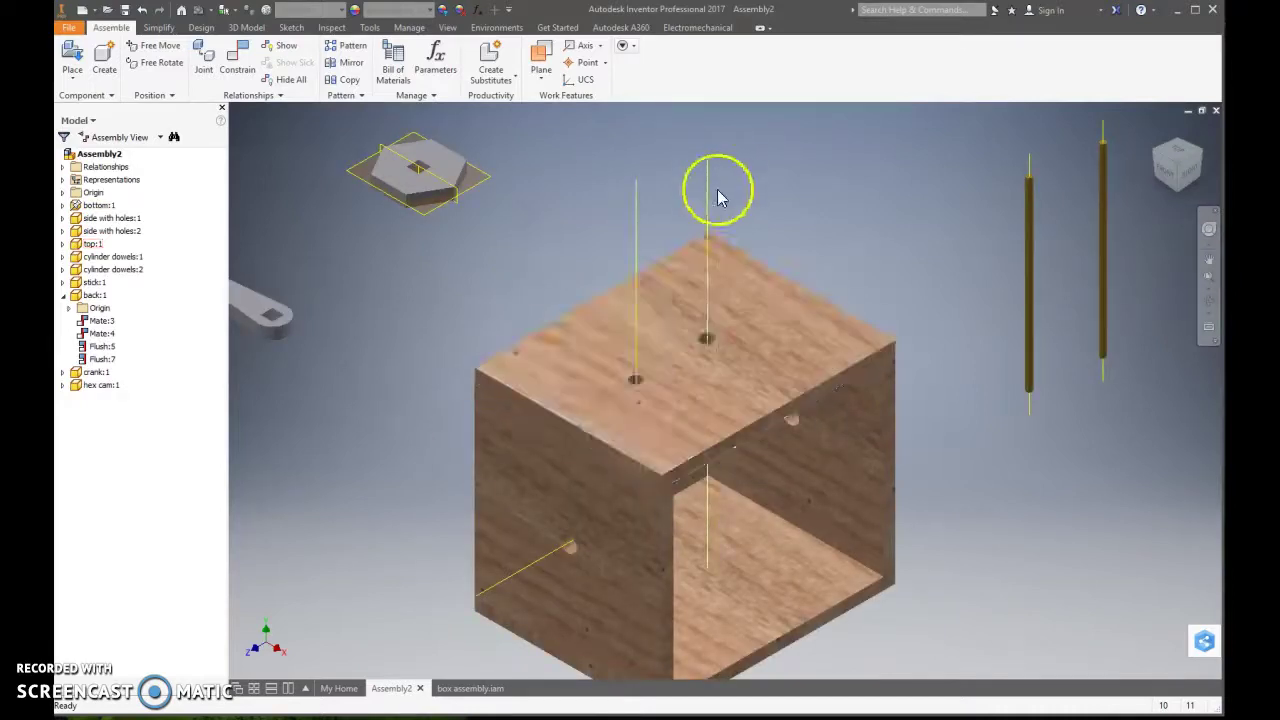
{"action": "scroll", "coordinate": [598, 540], "scroll_direction": "down", "scroll_amount": 5}
{"action": "scroll", "coordinate": [590, 545], "scroll_direction": "up", "scroll_amount": 6}
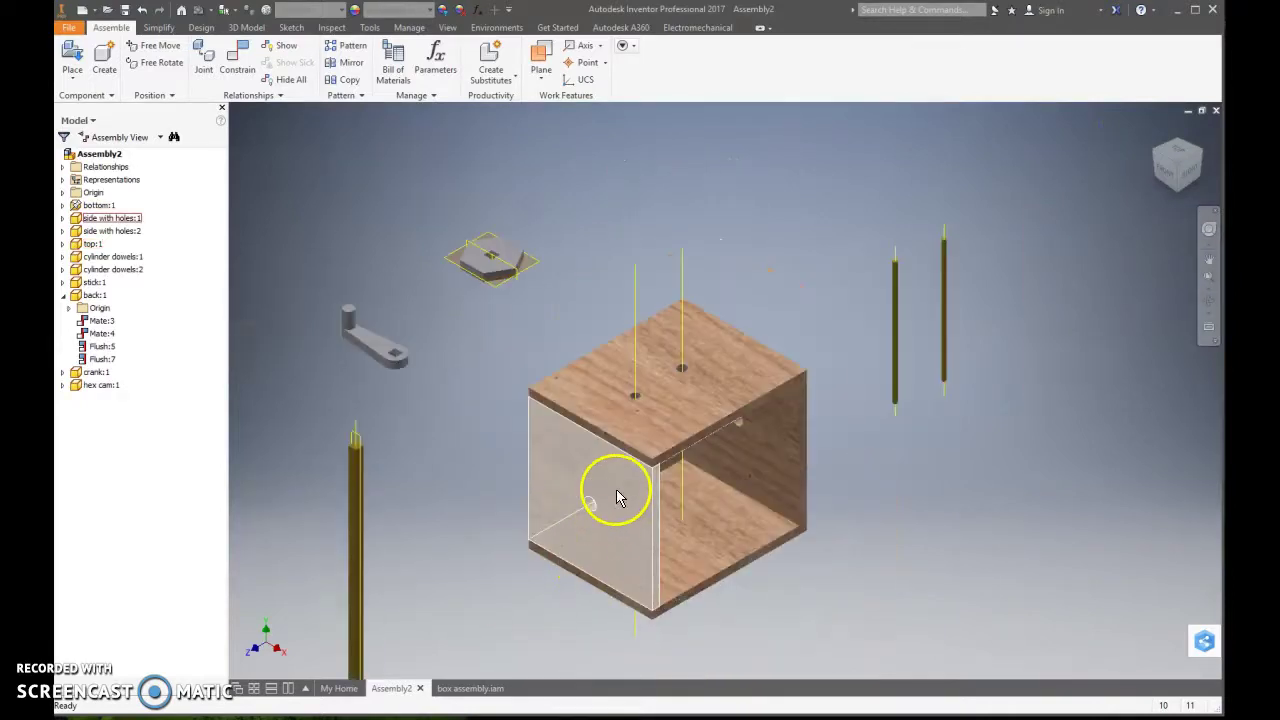
{"action": "right_click", "coordinate": [604, 467]}
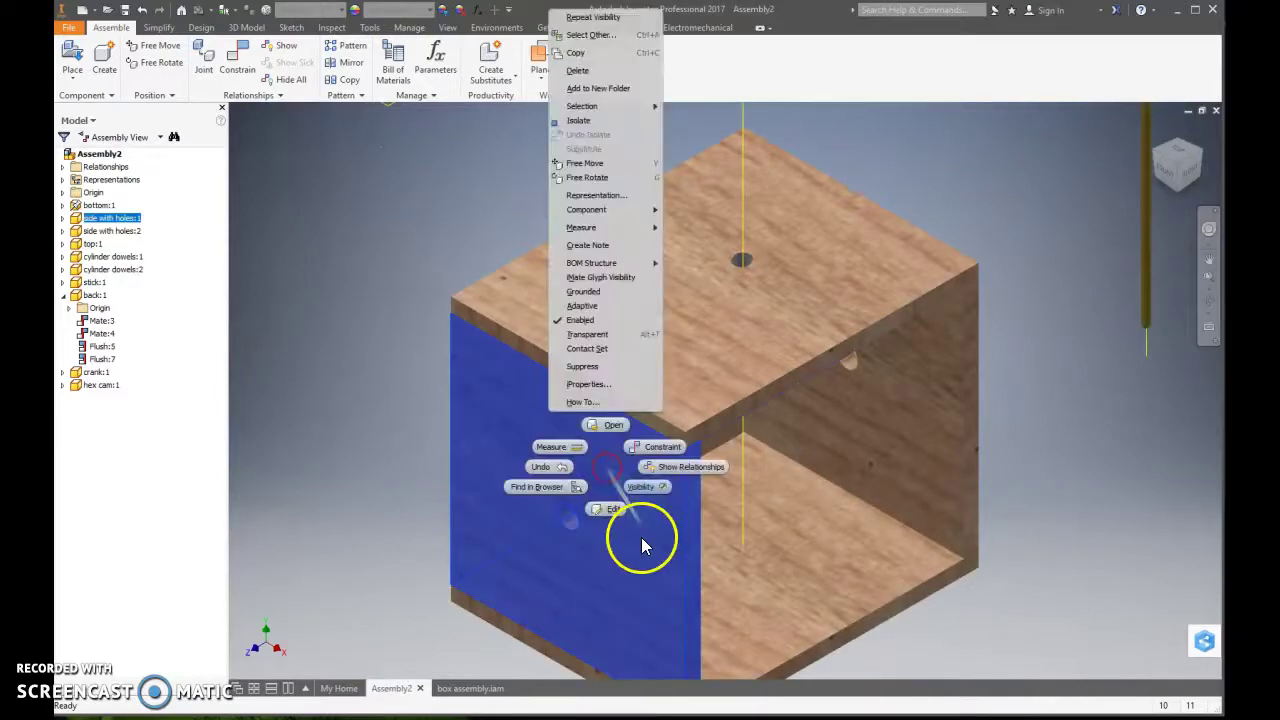
Open side with holes.ipt from the marking menu, inspect it, then return to box assembly.iam
{"action": "left_click", "coordinate": [611, 425]}
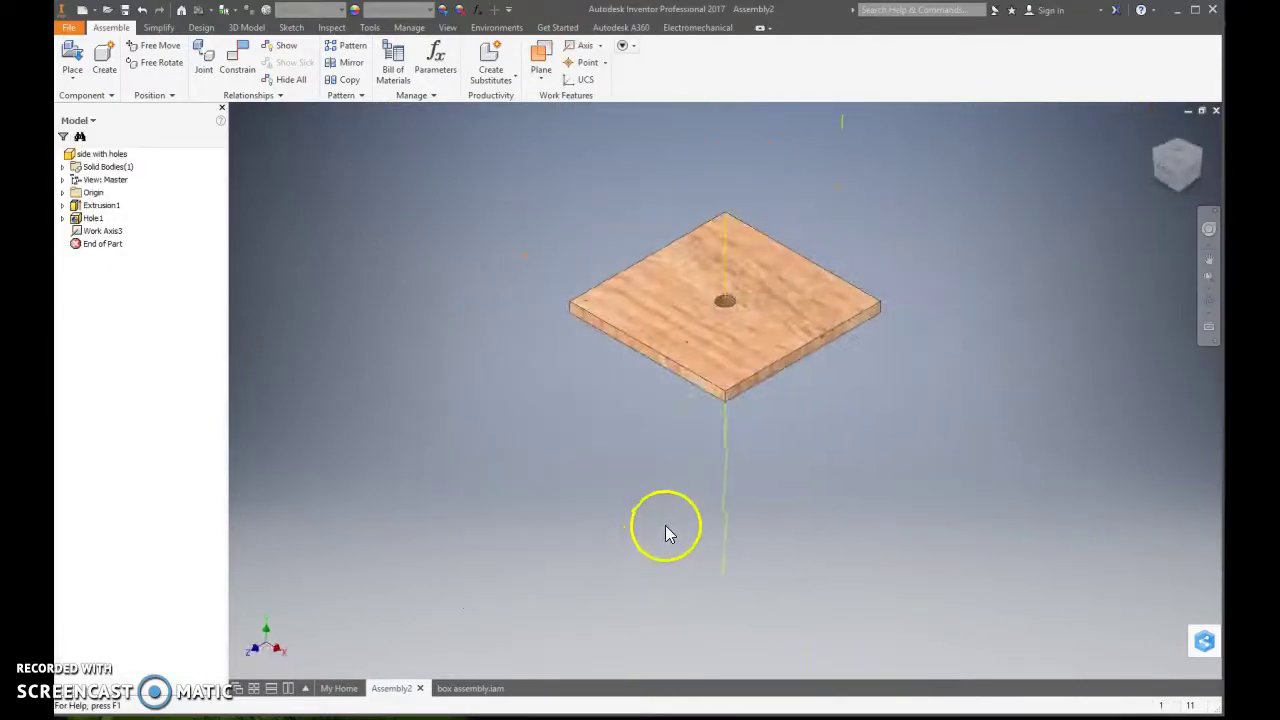
{"action": "scroll", "coordinate": [755, 224], "scroll_direction": "up", "scroll_amount": 4}
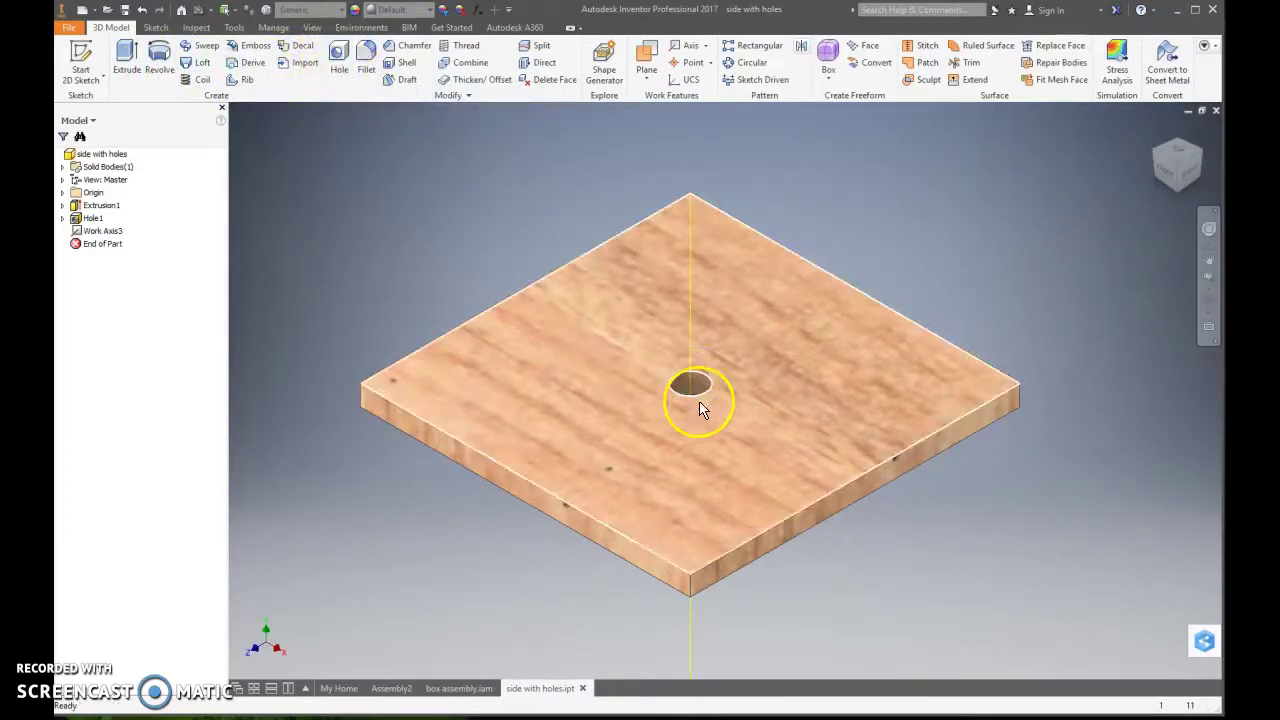
{"action": "left_click", "coordinate": [460, 688]}
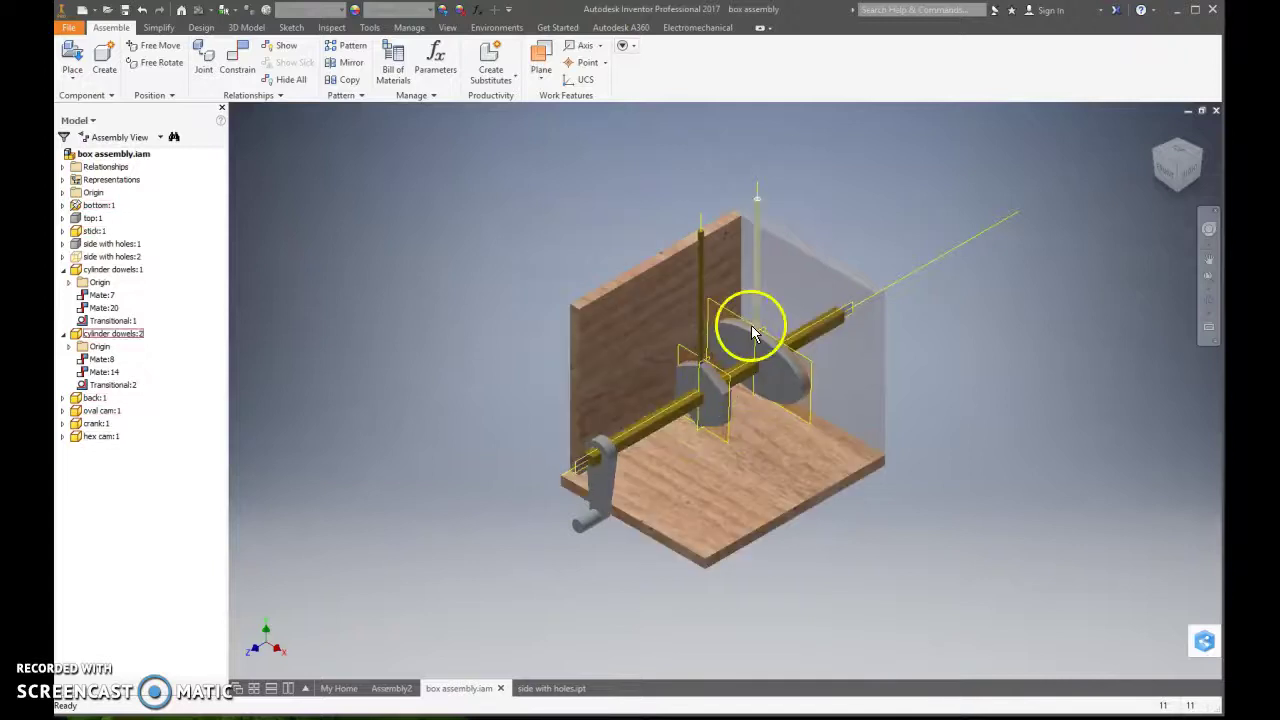
In side with holes.ipt, drag Work Axis3's end grips so it extends past the plate
{"action": "left_click", "coordinate": [563, 690]}
{"action": "scroll", "coordinate": [685, 392], "scroll_direction": "up", "scroll_amount": 2}
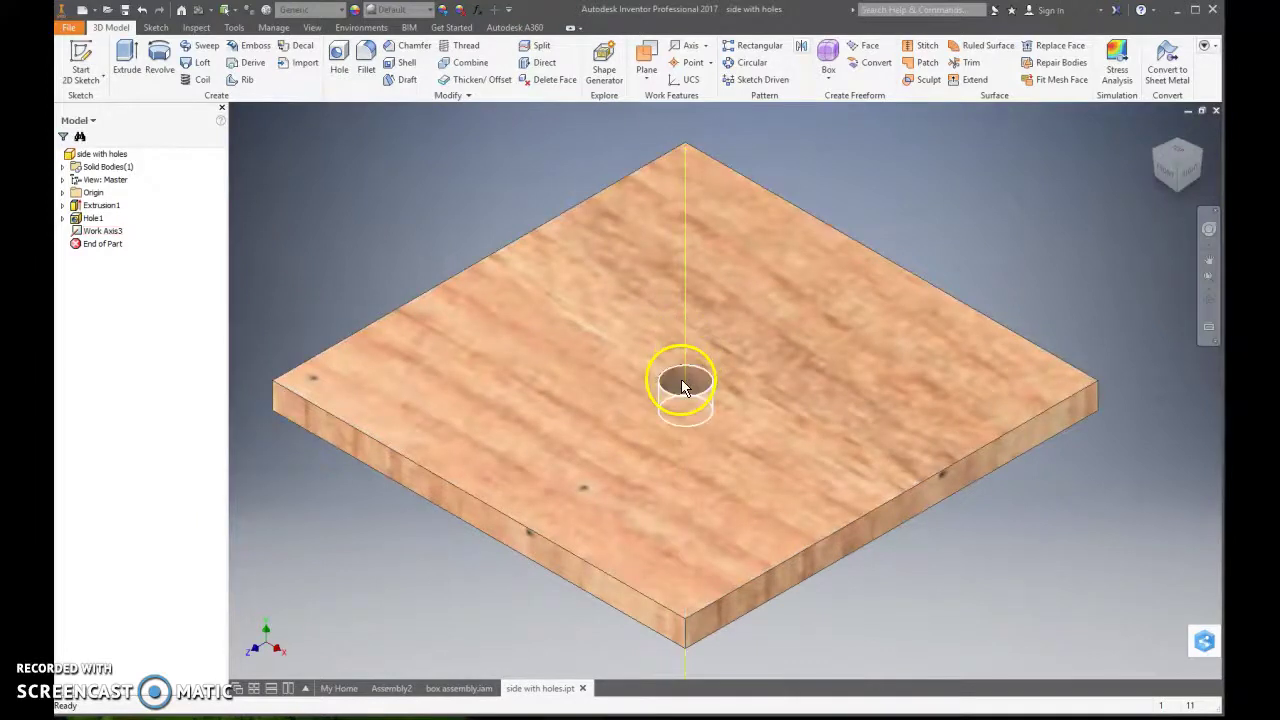
{"action": "scroll", "coordinate": [686, 363], "scroll_direction": "down", "scroll_amount": 2}
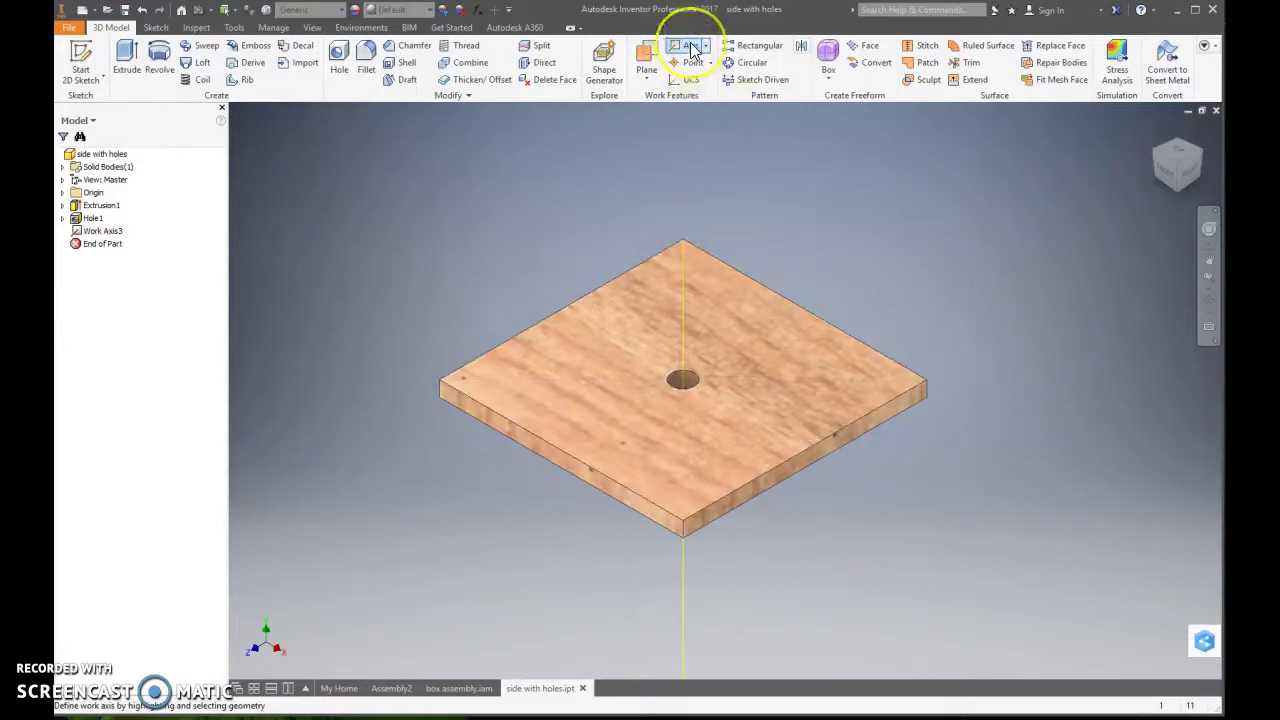
{"action": "left_click", "coordinate": [683, 247]}
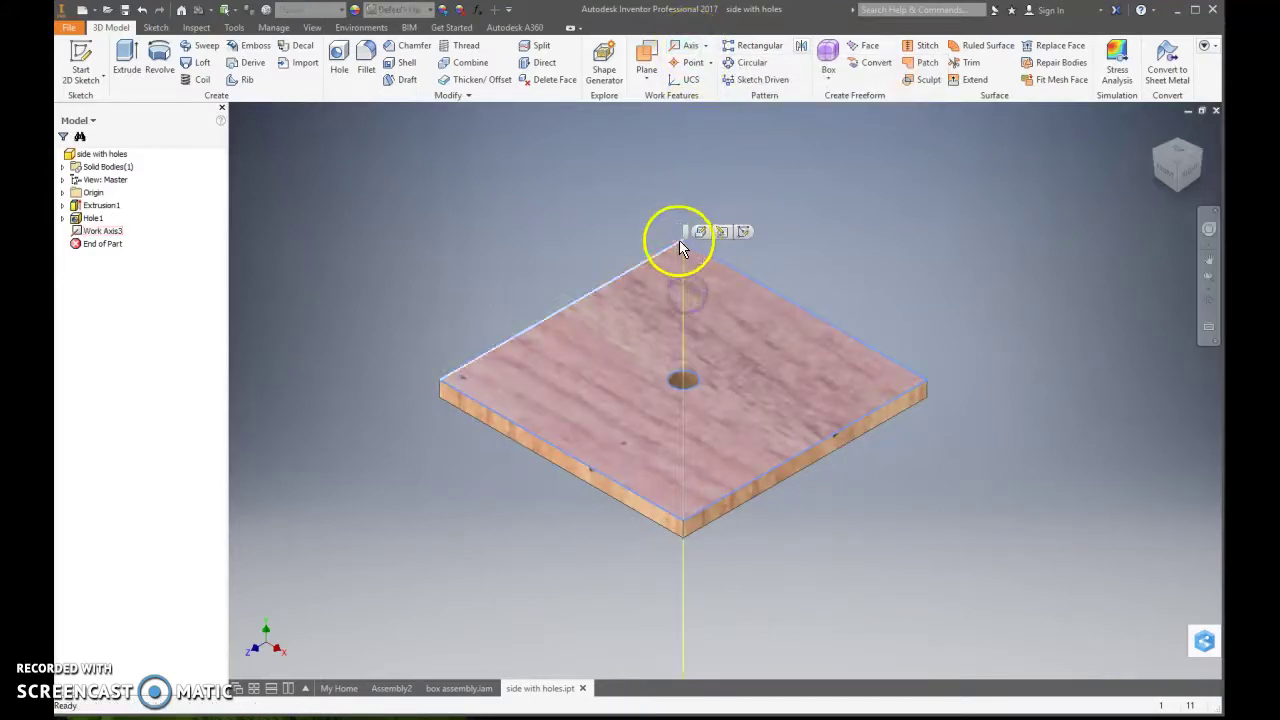
{"action": "left_click", "coordinate": [684, 240]}
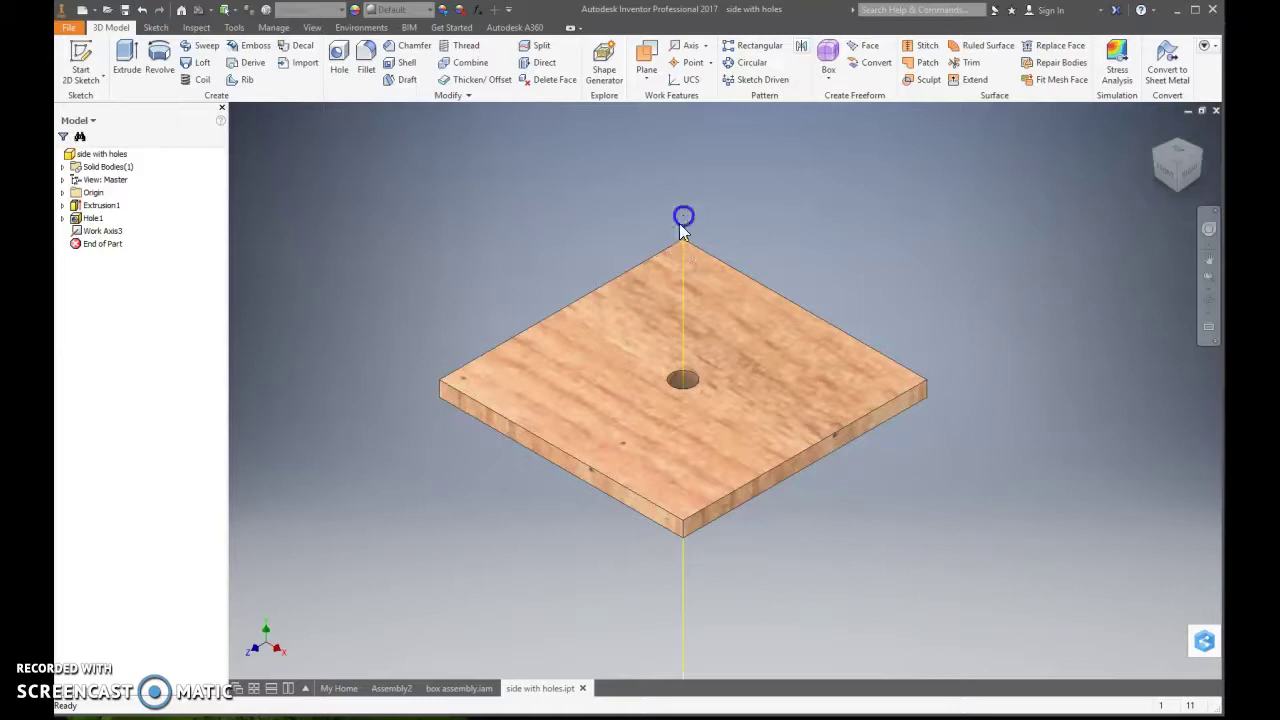
{"action": "scroll", "coordinate": [698, 582], "scroll_direction": "up", "scroll_amount": 5}
{"action": "scroll", "coordinate": [697, 570], "scroll_direction": "down", "scroll_amount": 3}
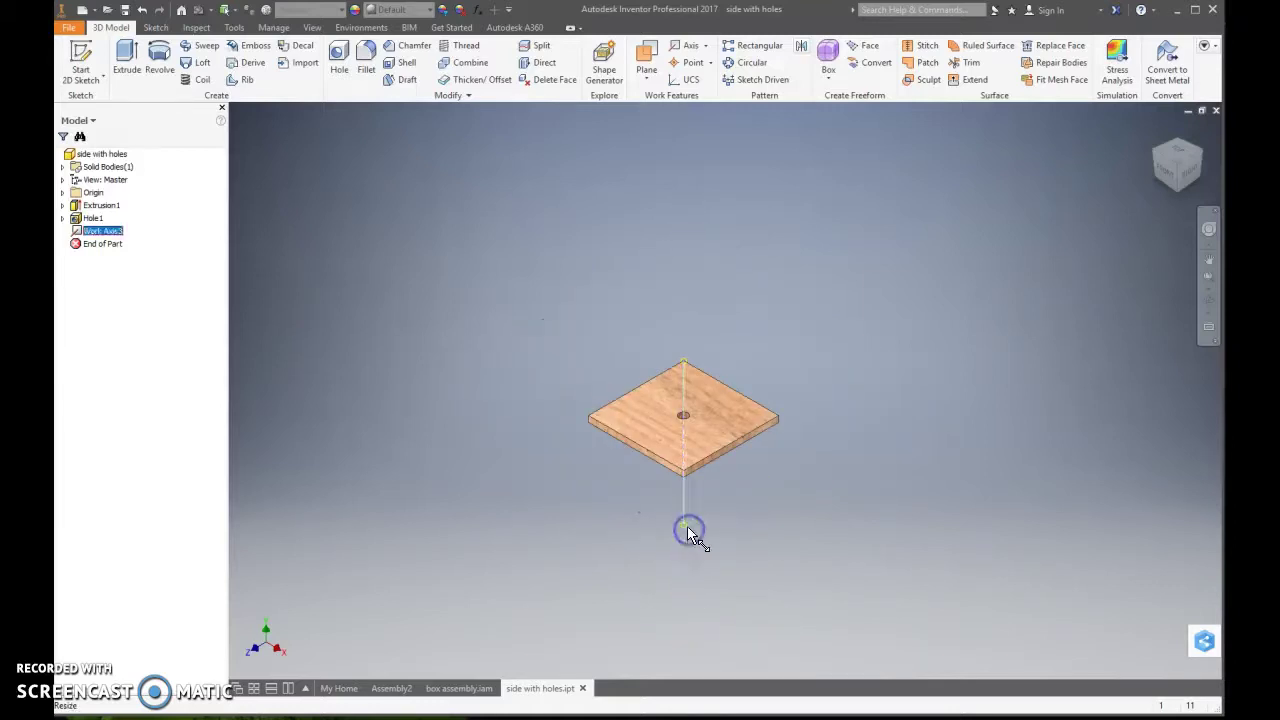
{"action": "left_click_drag", "start_coordinate": [687, 500], "coordinate": [686, 515]}
{"action": "left_click", "coordinate": [686, 368]}
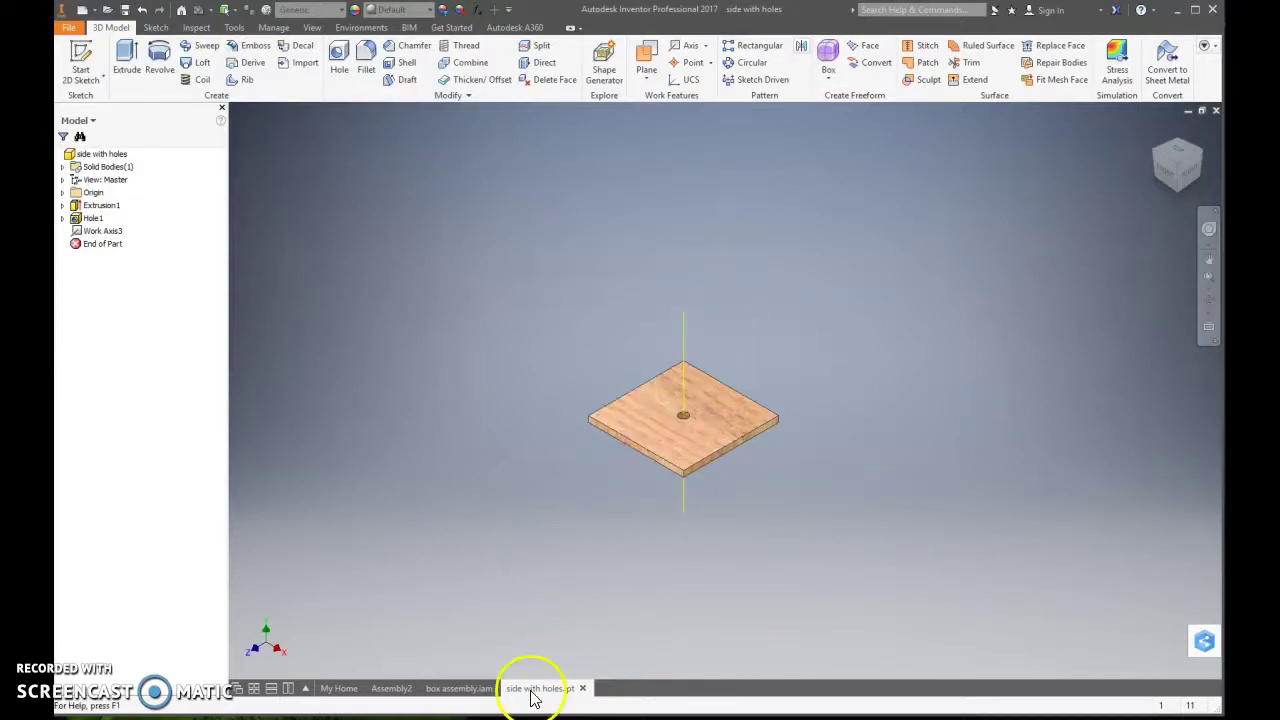
In the box assembly, hide the stick's Work Plane1
{"action": "left_click", "coordinate": [467, 688]}
{"action": "scroll", "coordinate": [580, 462], "scroll_direction": "up", "scroll_amount": 5}
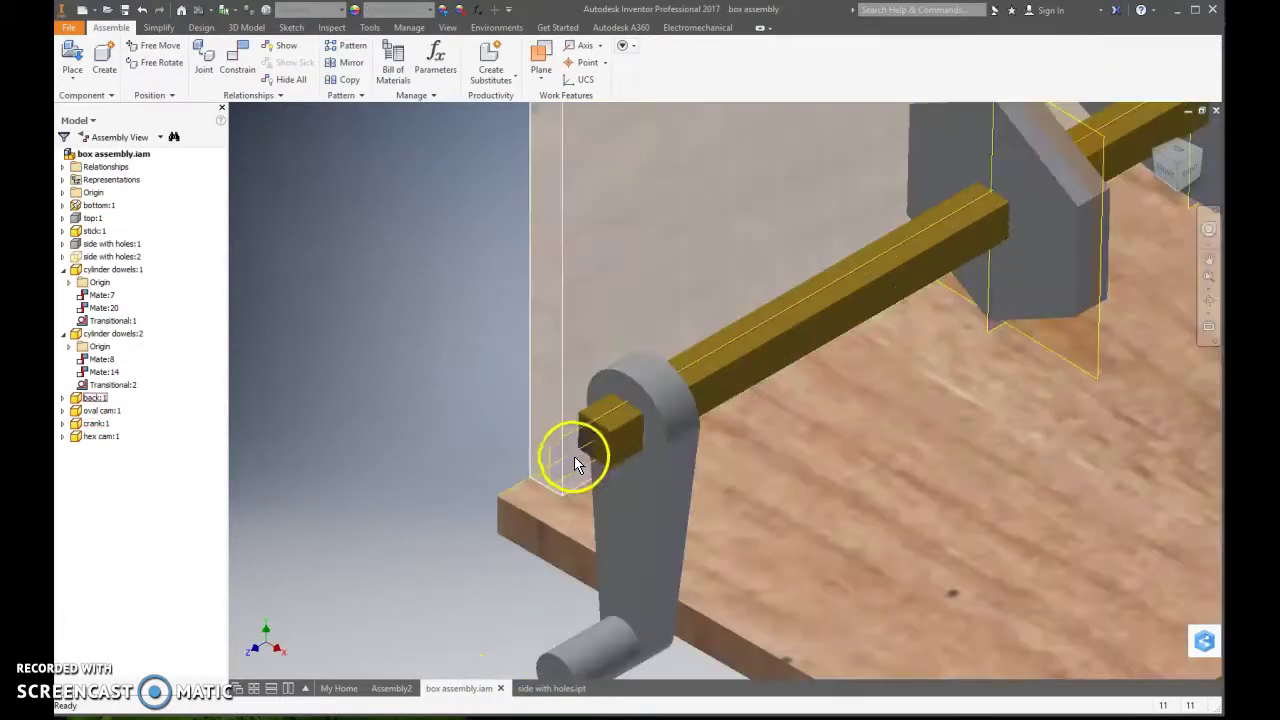
{"action": "left_click", "coordinate": [613, 446]}
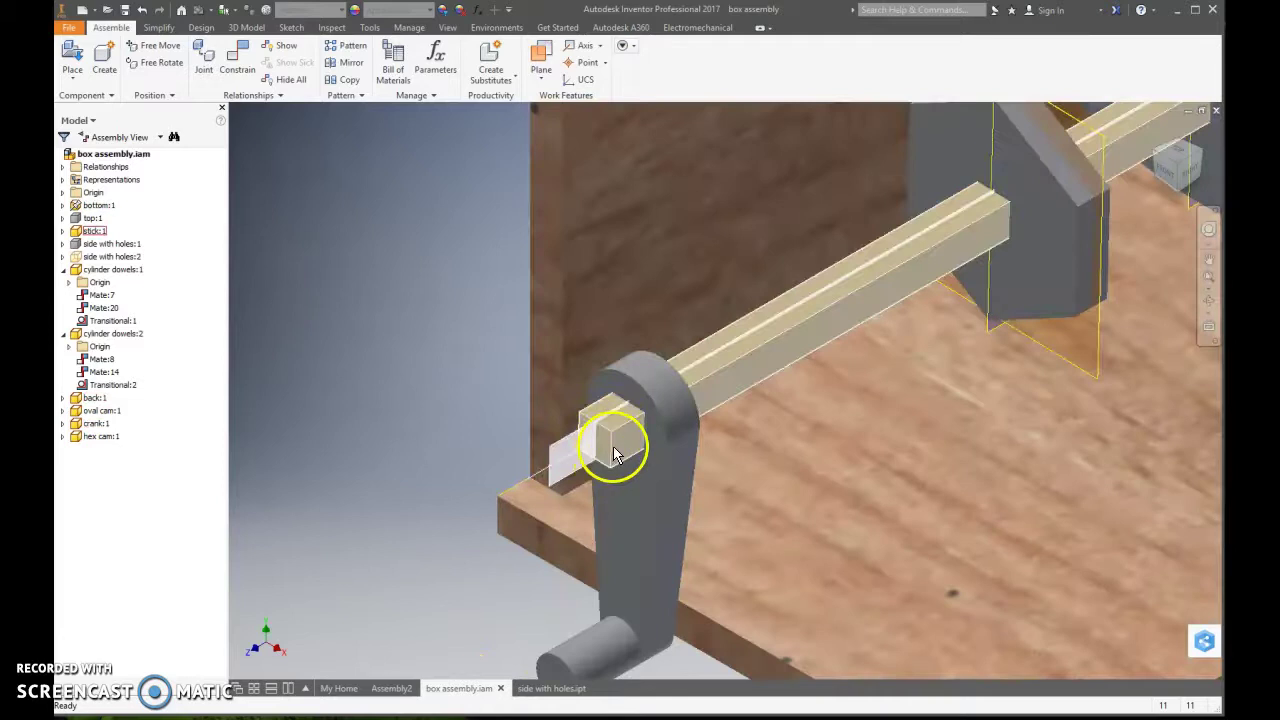
{"action": "left_click", "coordinate": [62, 231]}
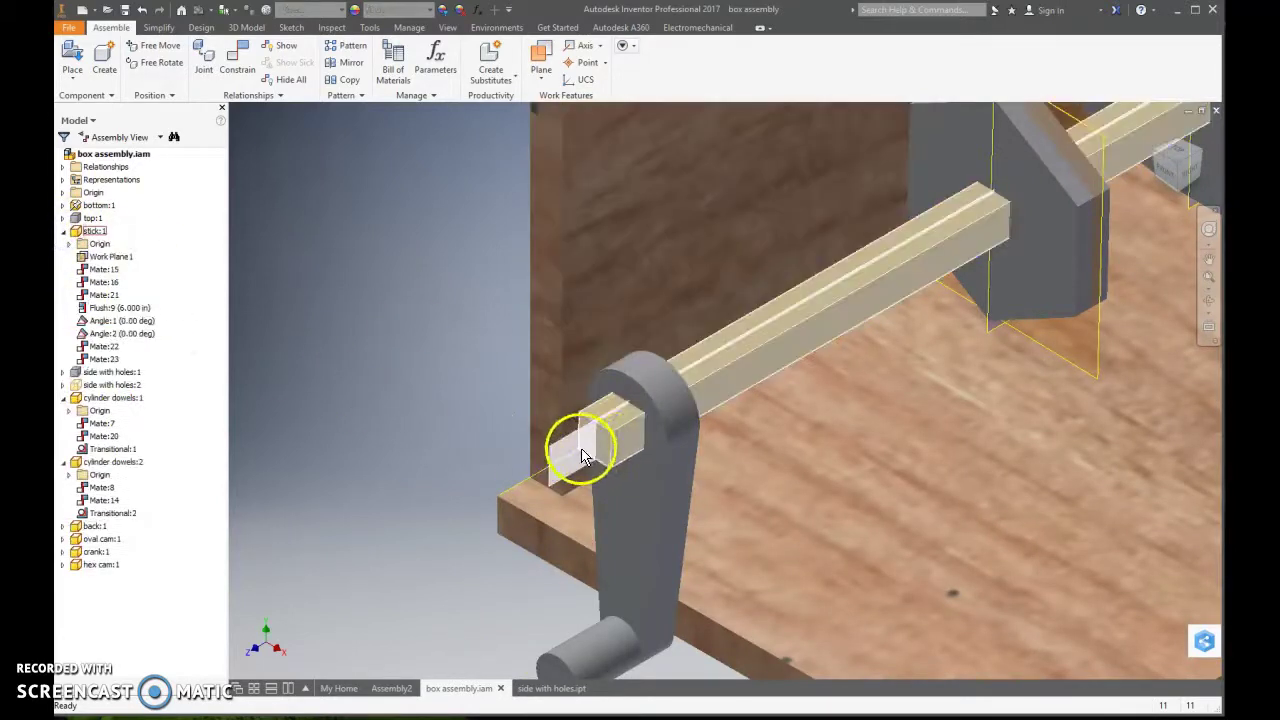
{"action": "left_click", "coordinate": [92, 258]}
{"action": "right_click", "coordinate": [88, 260]}
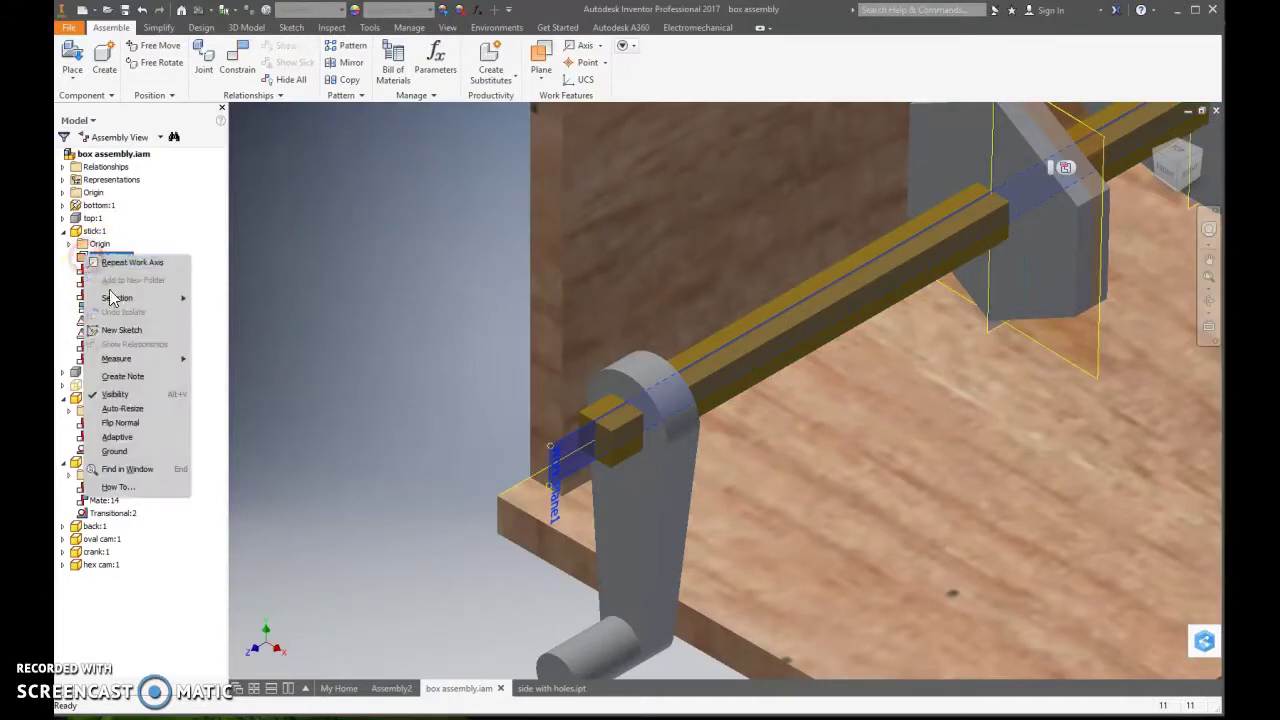
{"action": "left_click", "coordinate": [122, 397]}
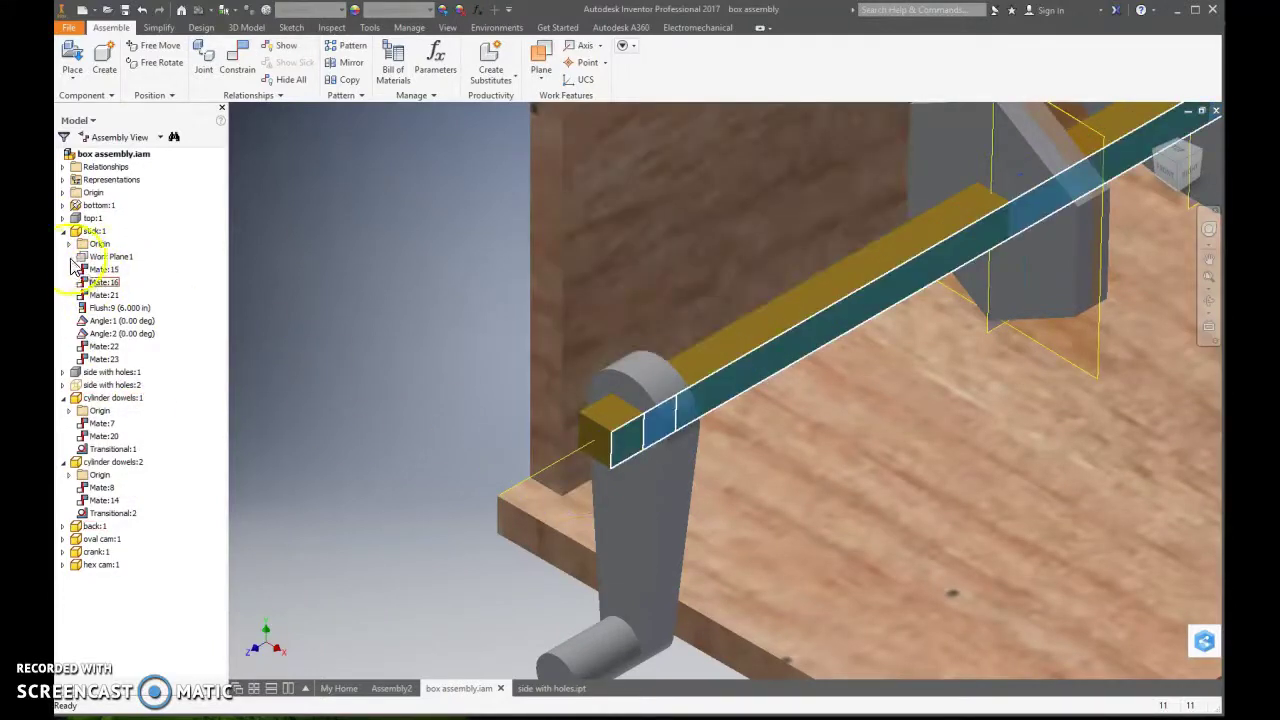
Hide the stick's Y Axis and collapse stick:1 in the browser
{"action": "left_click", "coordinate": [69, 244]}
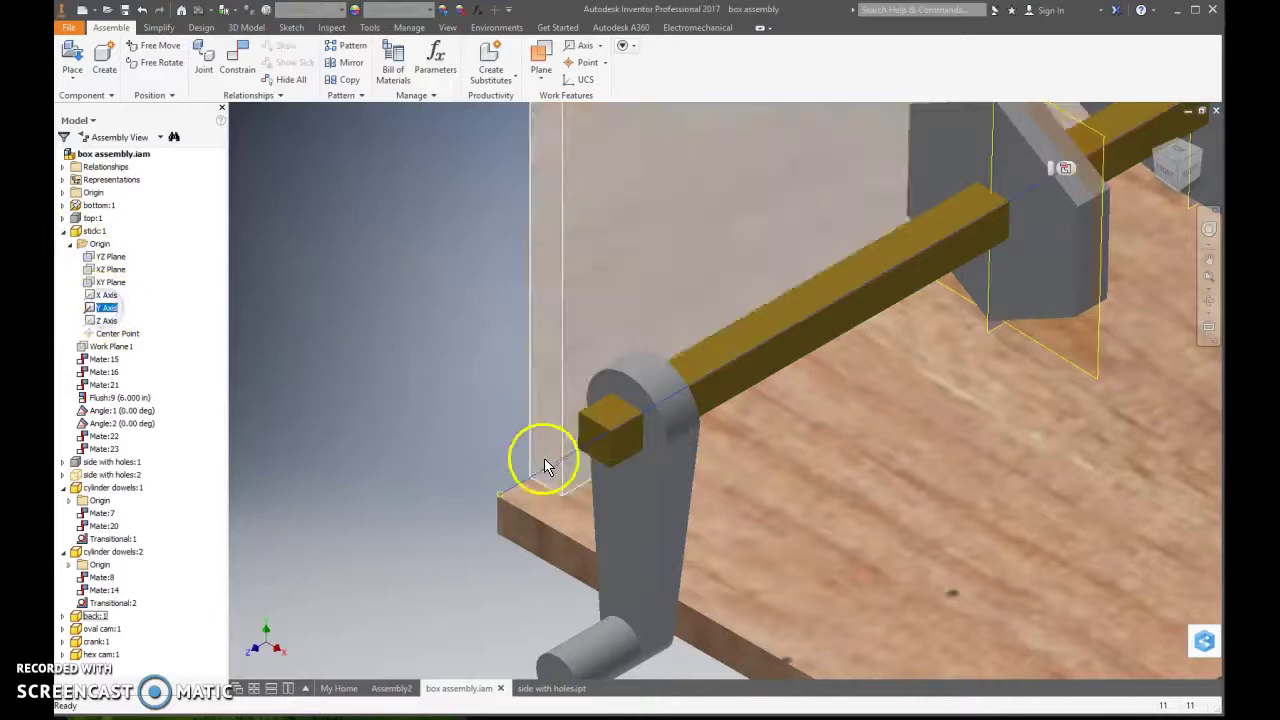
{"action": "left_click", "coordinate": [95, 308]}
{"action": "right_click", "coordinate": [93, 310]}
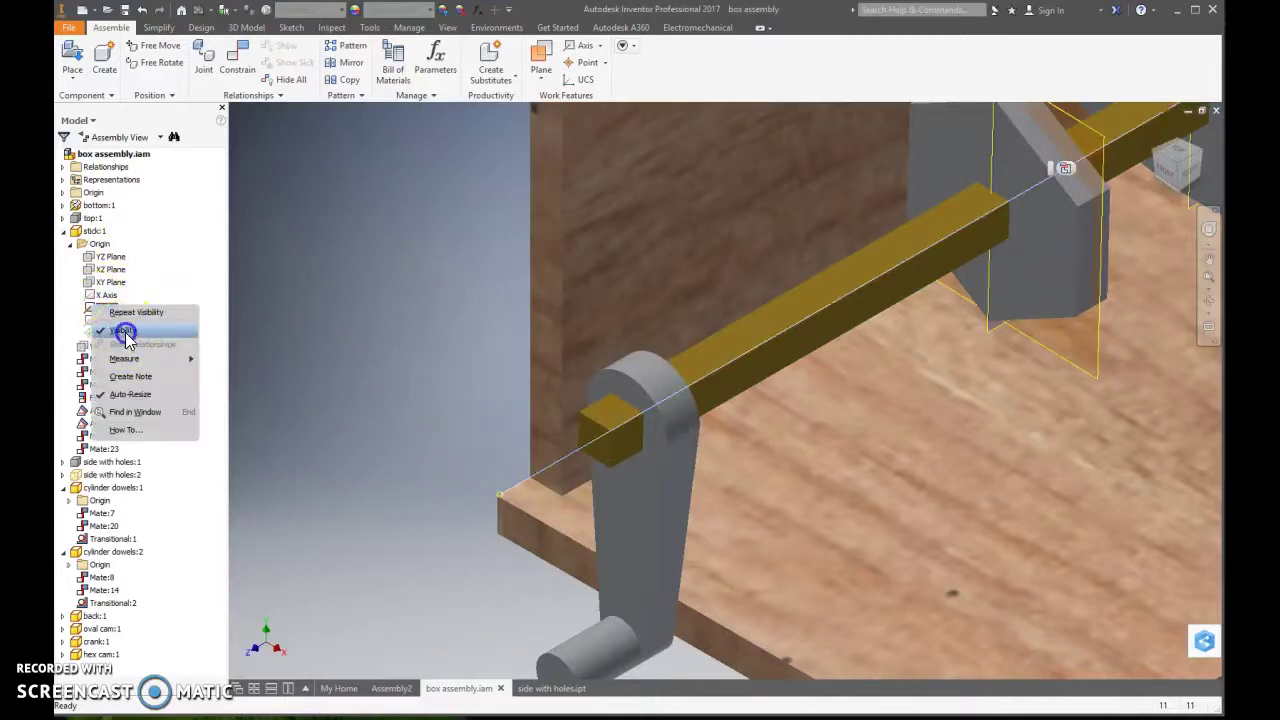
{"action": "left_click", "coordinate": [124, 331]}
{"action": "left_click", "coordinate": [77, 234]}
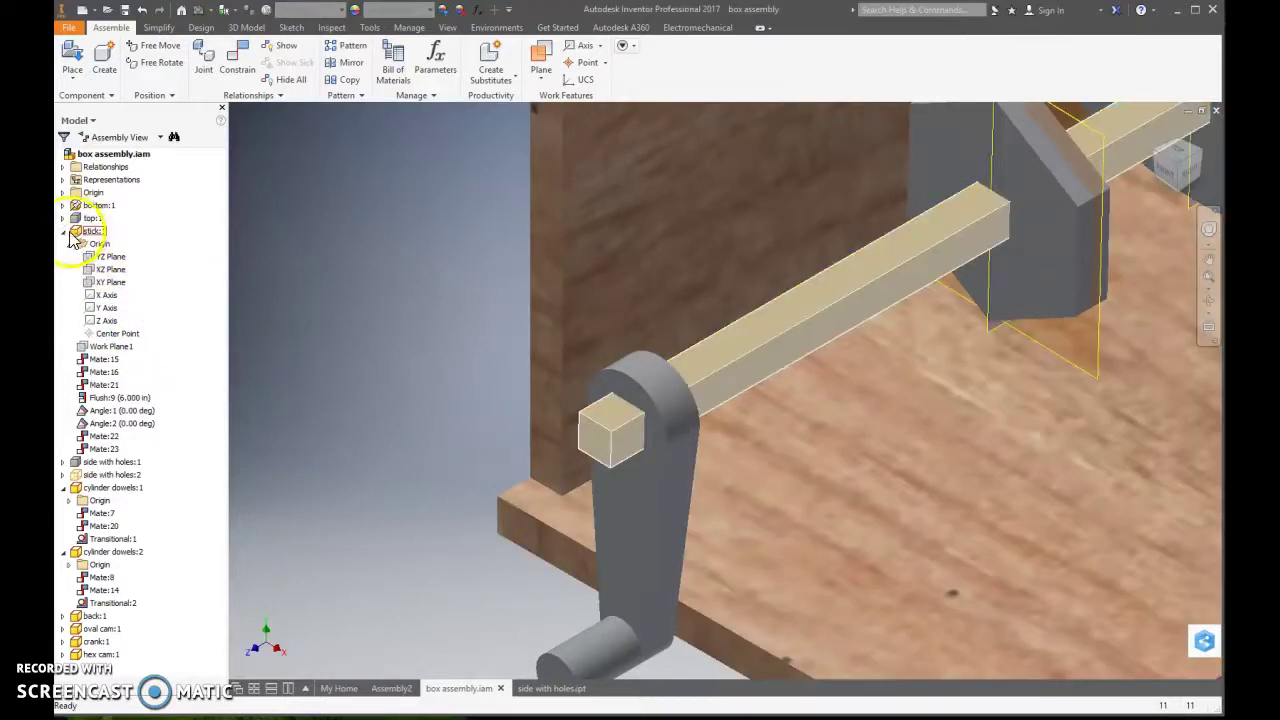
{"action": "left_click", "coordinate": [64, 233]}
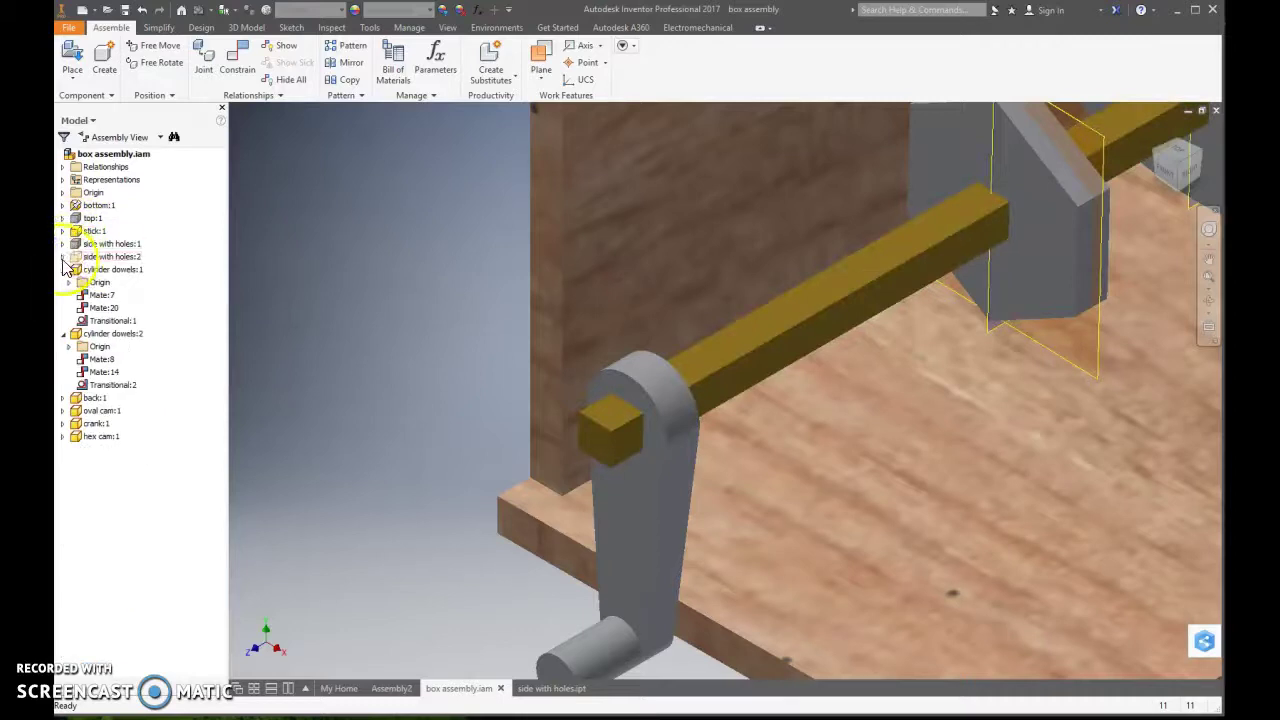
{"action": "scroll", "coordinate": [617, 470], "scroll_direction": "down", "scroll_amount": 6}
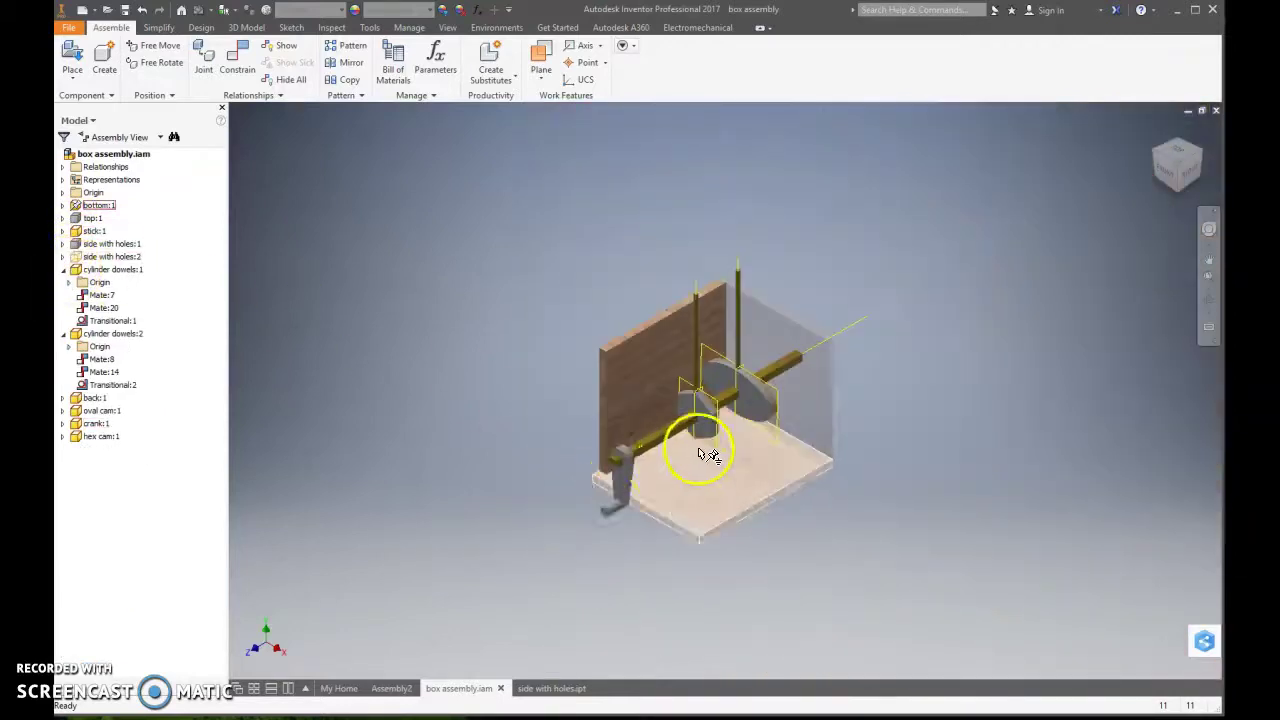
{"action": "scroll", "coordinate": [700, 449], "scroll_direction": "up", "scroll_amount": 3}
{"action": "middle_click_drag", "start_coordinate": [750, 412], "coordinate": [777, 449], "text": "shift"}
{"action": "scroll", "coordinate": [863, 437], "scroll_direction": "down", "scroll_amount": 2}
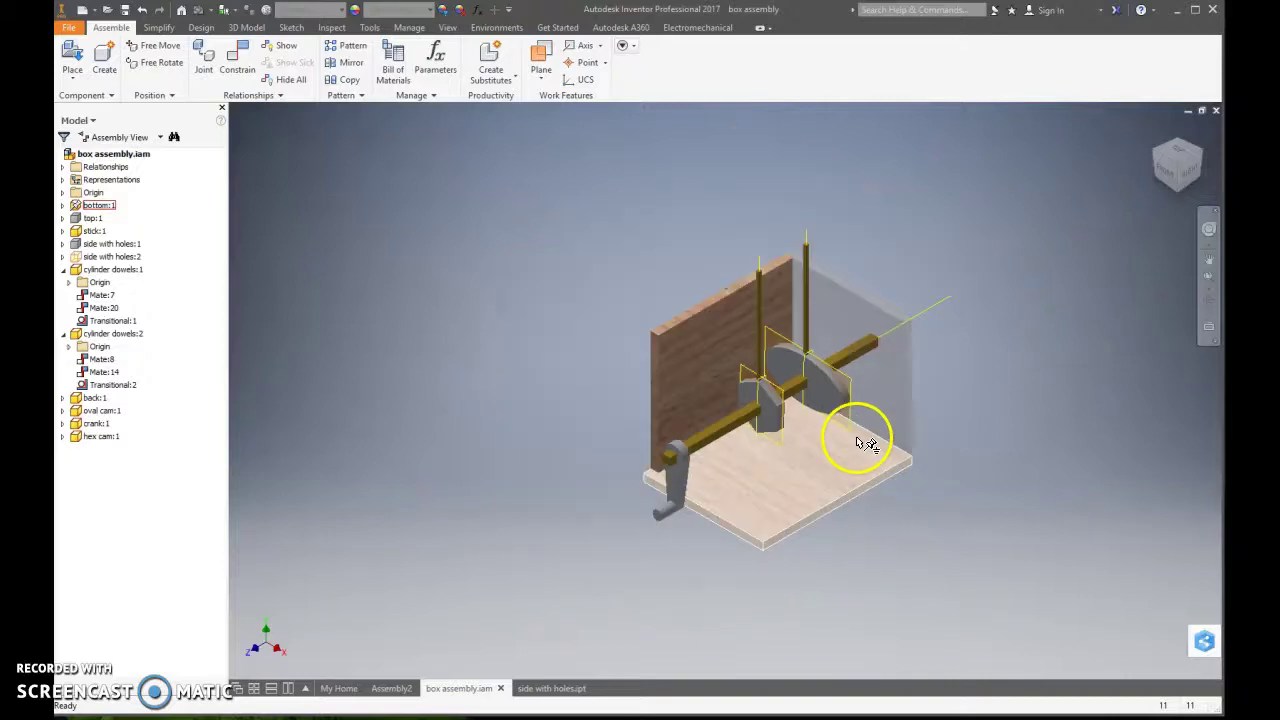
{"action": "scroll", "coordinate": [903, 427], "scroll_direction": "up", "scroll_amount": 2}
{"action": "scroll", "coordinate": [903, 425], "scroll_direction": "down", "scroll_amount": 3}
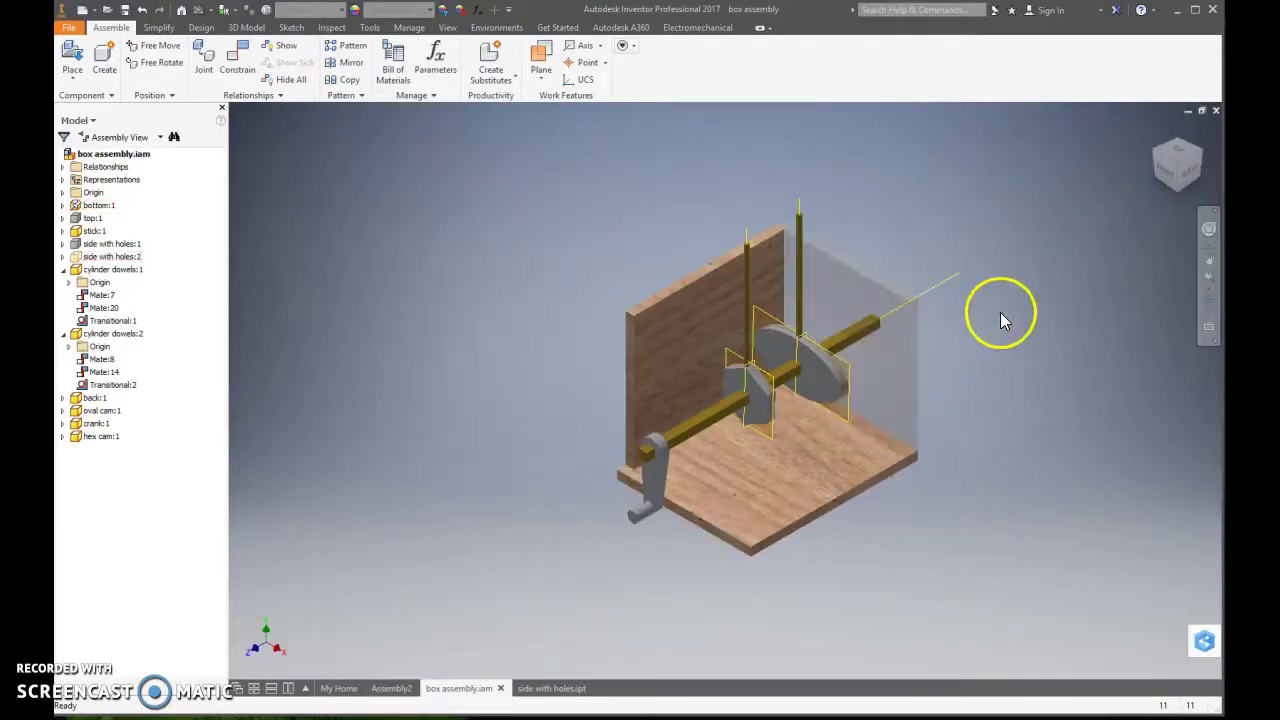
{"action": "scroll", "coordinate": [990, 312], "scroll_direction": "up", "scroll_amount": 2}
{"action": "scroll", "coordinate": [770, 430], "scroll_direction": "down", "scroll_amount": 1}
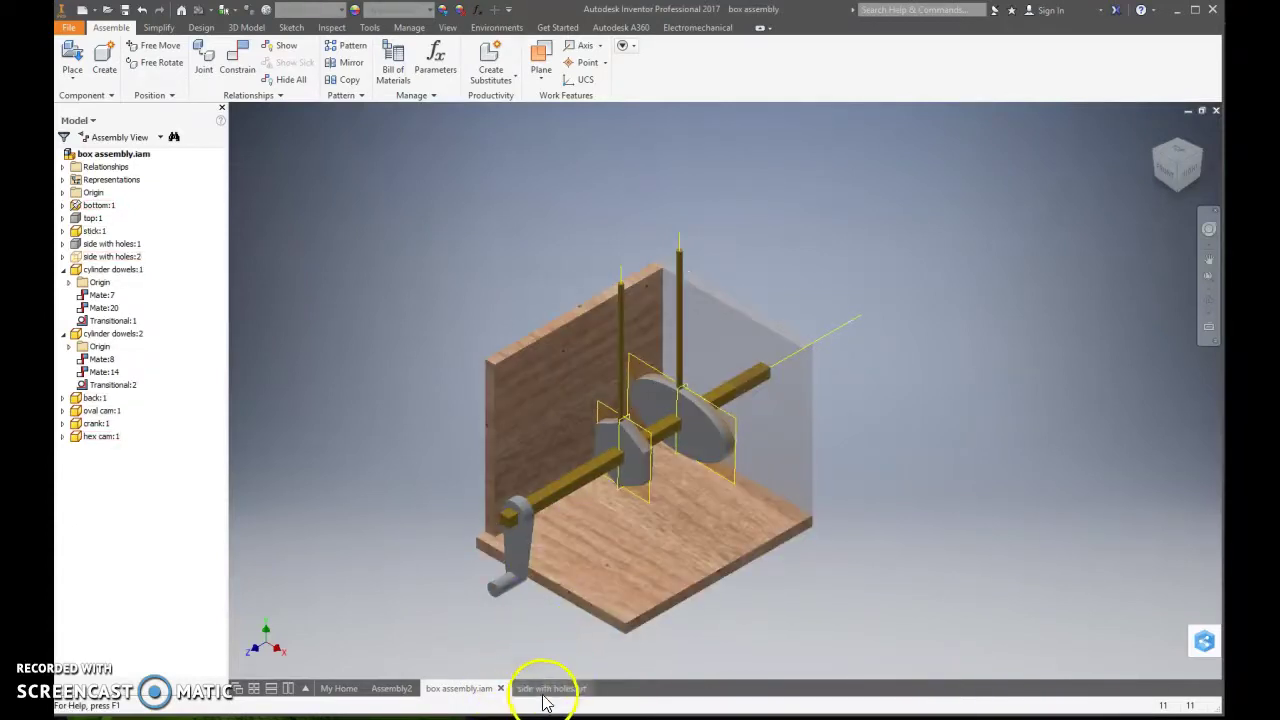
Switch between side with holes.ipt and Assembly2 to compare them
{"action": "left_click", "coordinate": [562, 689]}
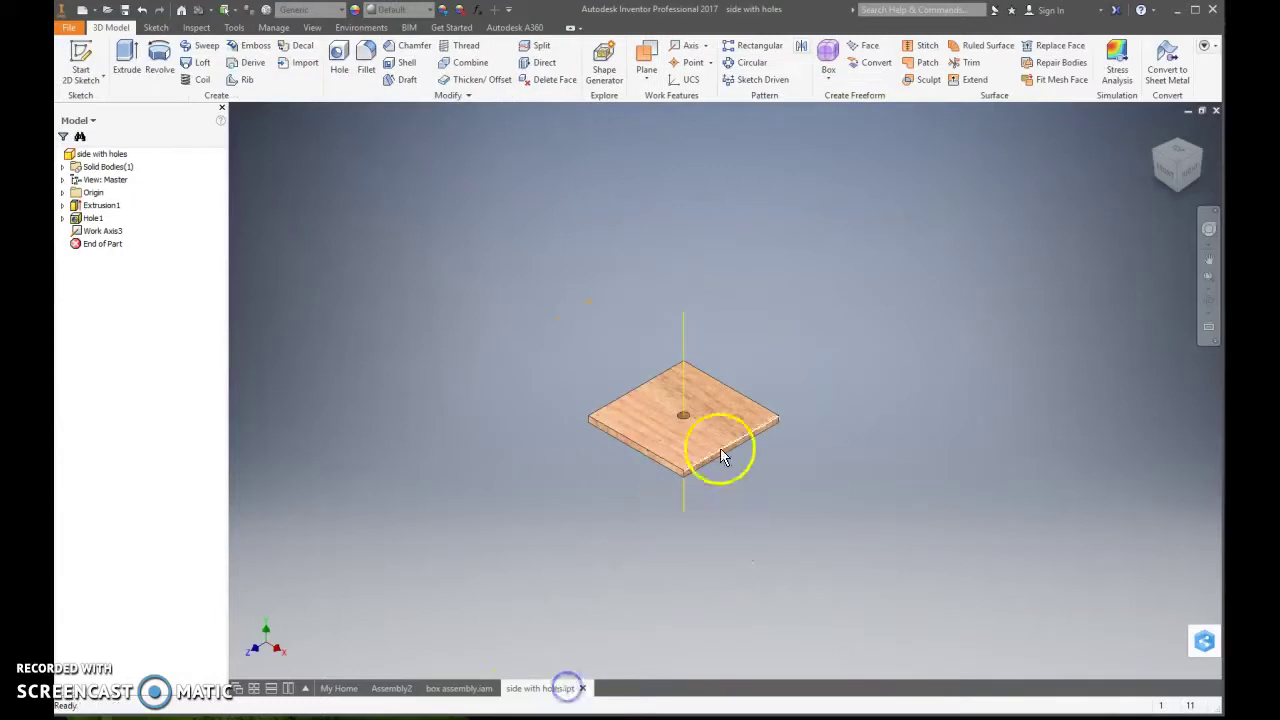
{"action": "scroll", "coordinate": [685, 430], "scroll_direction": "up", "scroll_amount": 4}
{"action": "scroll", "coordinate": [700, 406], "scroll_direction": "down", "scroll_amount": 4}
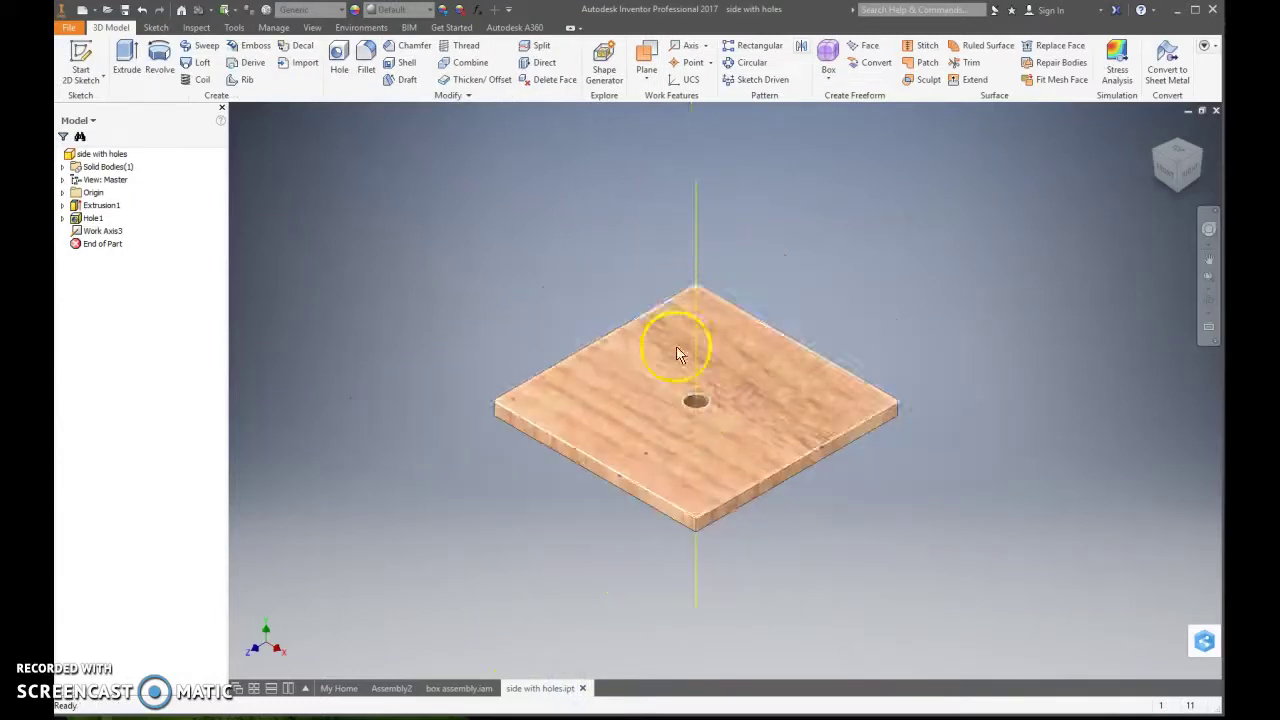
{"action": "left_click", "coordinate": [392, 688]}
{"action": "scroll", "coordinate": [738, 467], "scroll_direction": "down", "scroll_amount": 3}
{"action": "scroll", "coordinate": [738, 467], "scroll_direction": "up", "scroll_amount": 3}
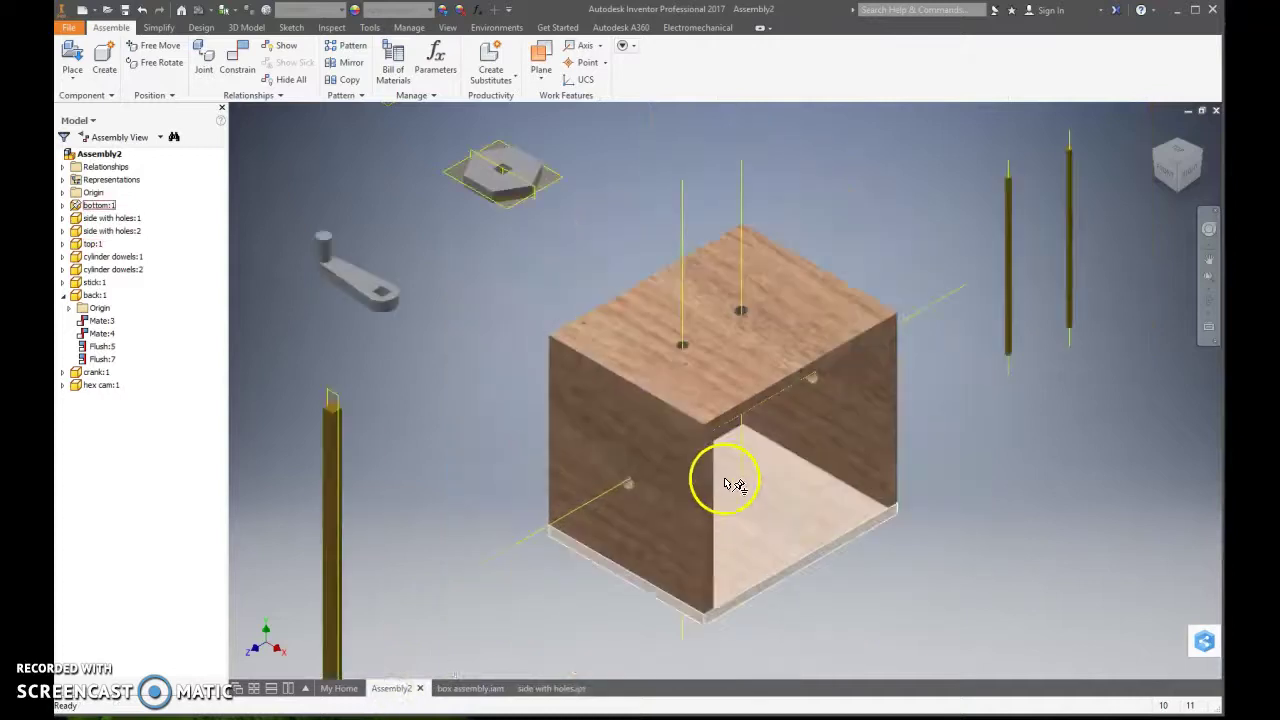
{"action": "scroll", "coordinate": [737, 511], "scroll_direction": "down", "scroll_amount": 2}
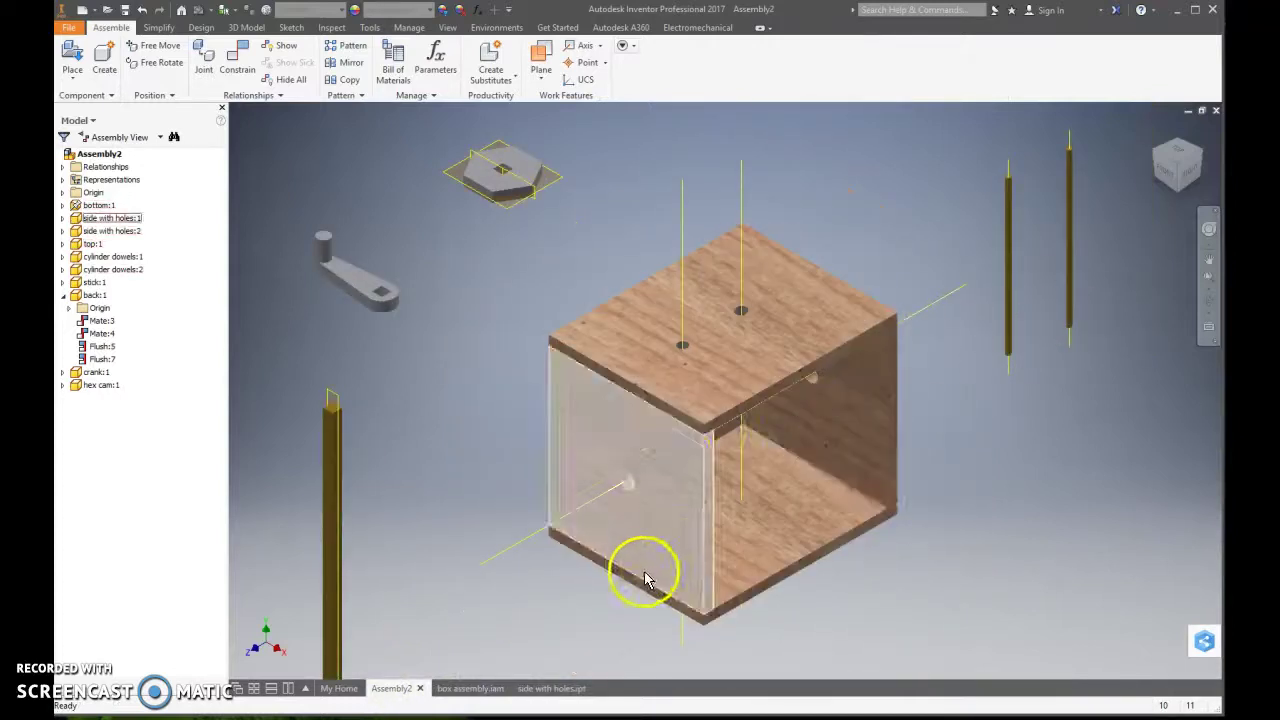
Check Work Axis3's position in the side with holes part, finishing on Assembly2
{"action": "left_click", "coordinate": [556, 689]}
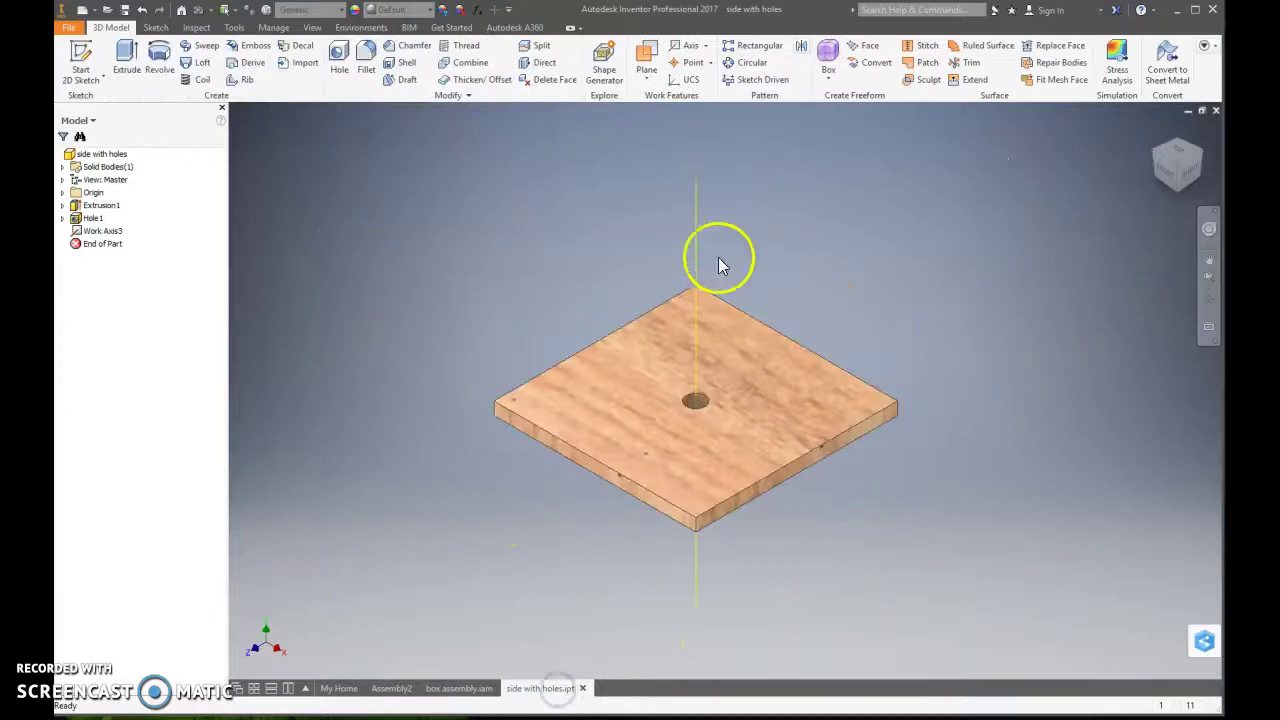
{"action": "left_click", "coordinate": [696, 200]}
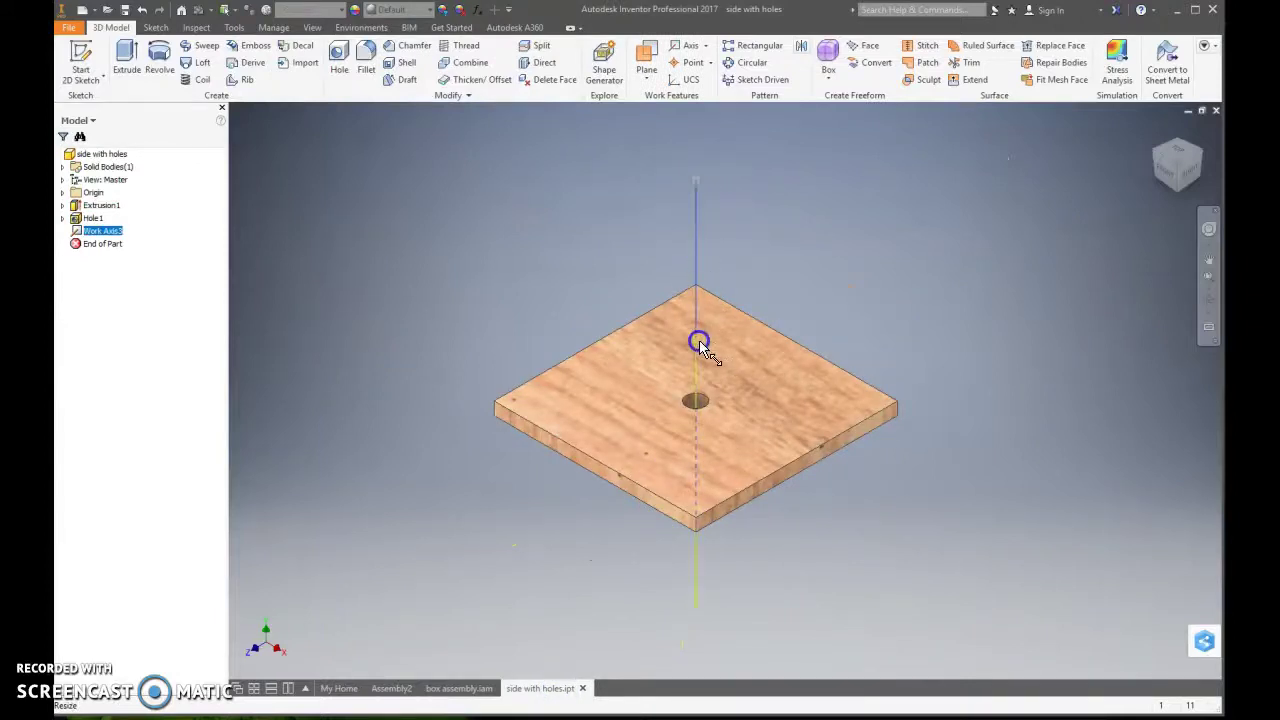
{"action": "left_click", "coordinate": [390, 690]}
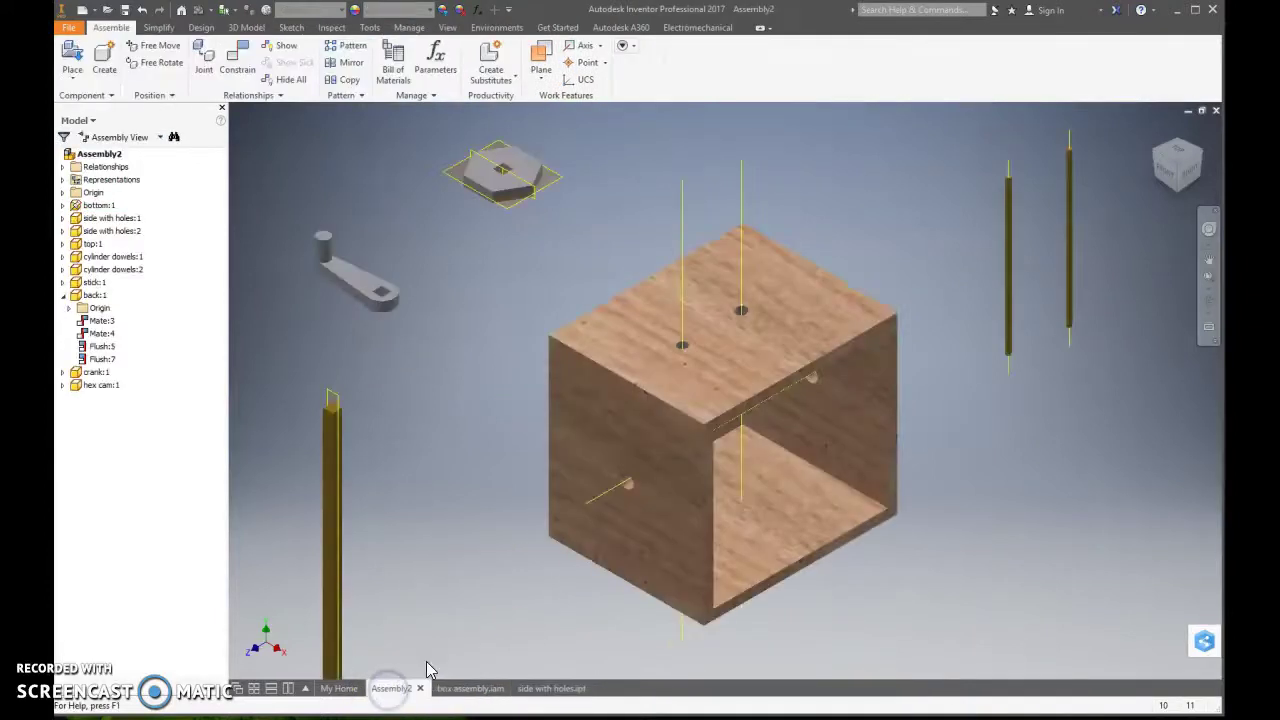
{"action": "left_click", "coordinate": [530, 688]}
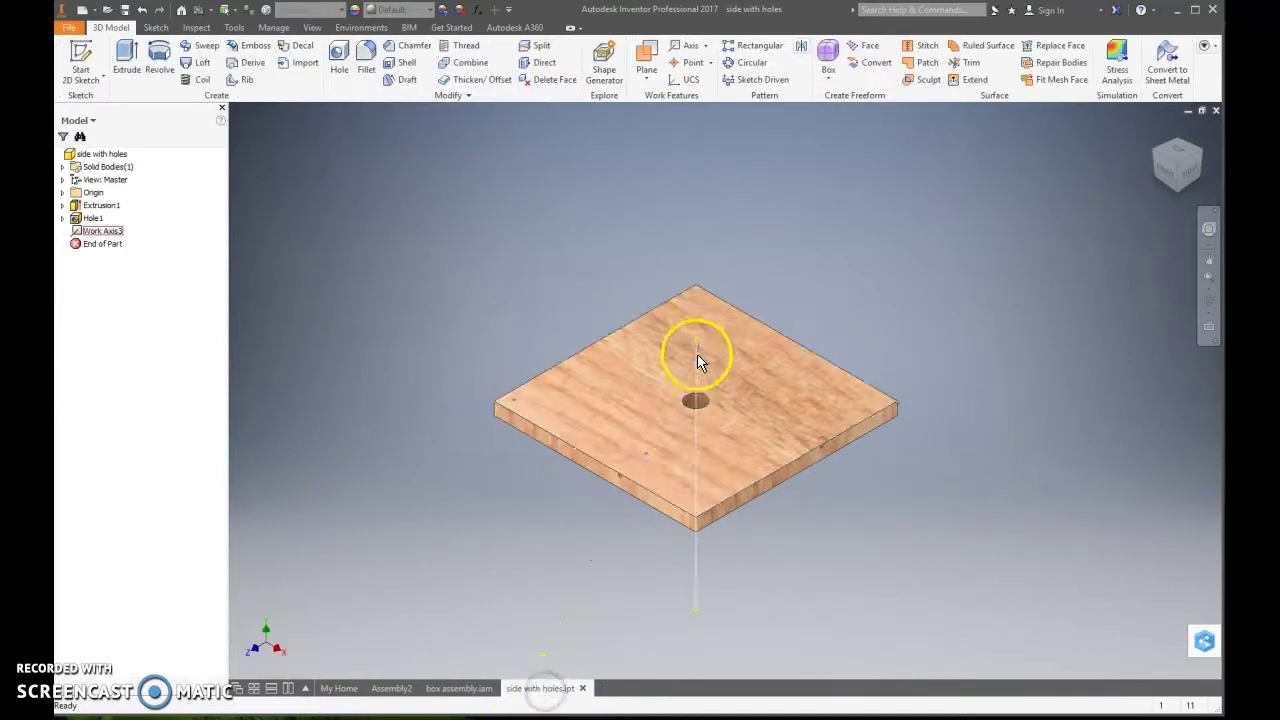
{"action": "left_click", "coordinate": [696, 153]}
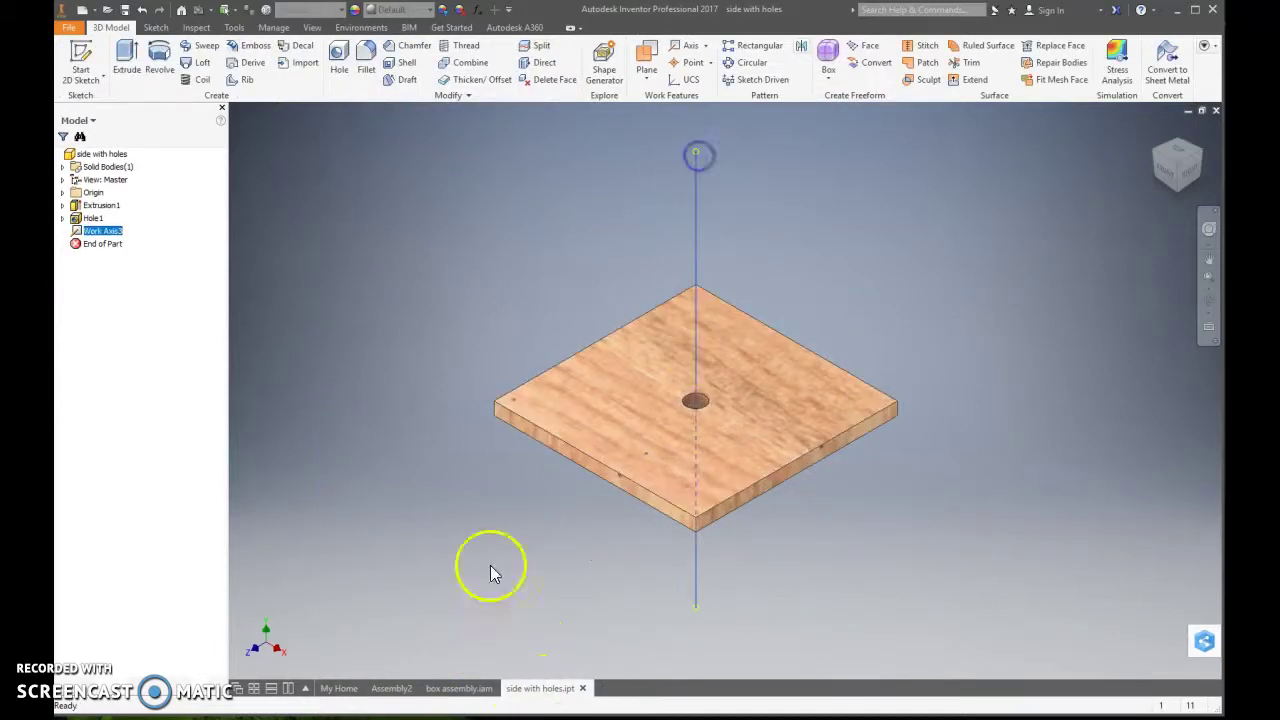
{"action": "left_click", "coordinate": [388, 690]}
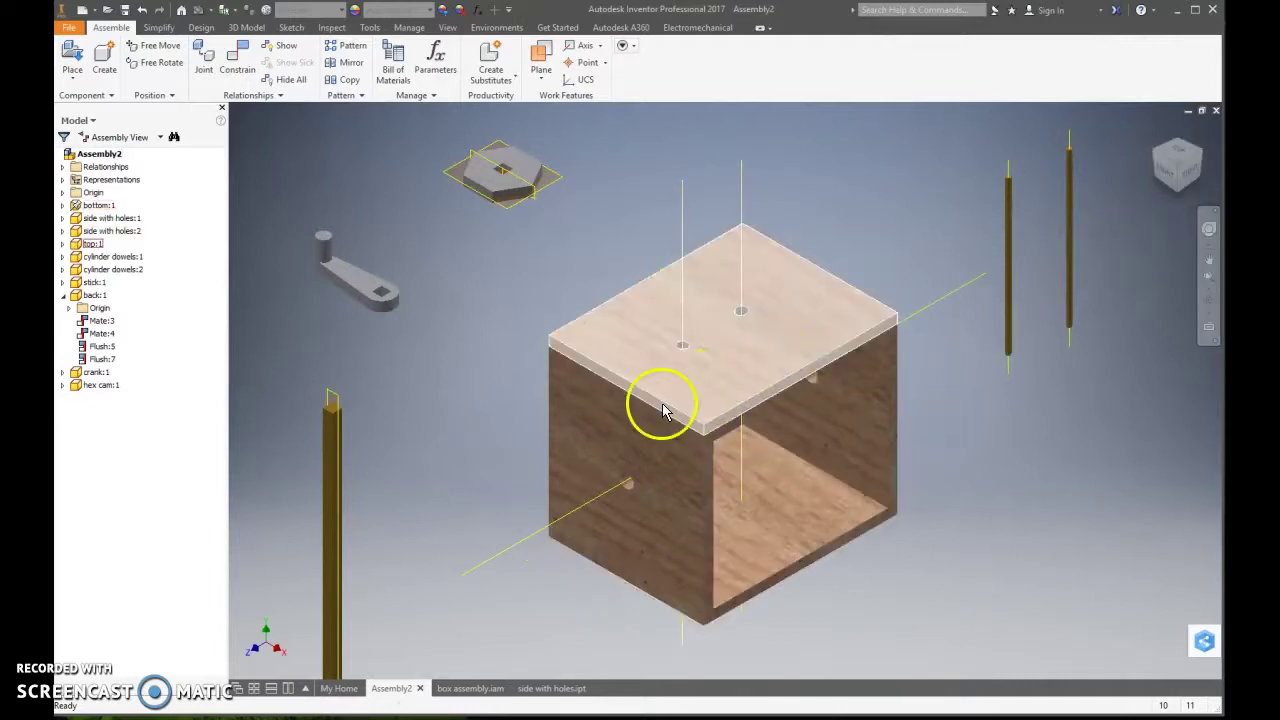
Hide the top:1 plate in Assembly2
{"action": "left_click", "coordinate": [90, 244]}
{"action": "right_click", "coordinate": [90, 244]}
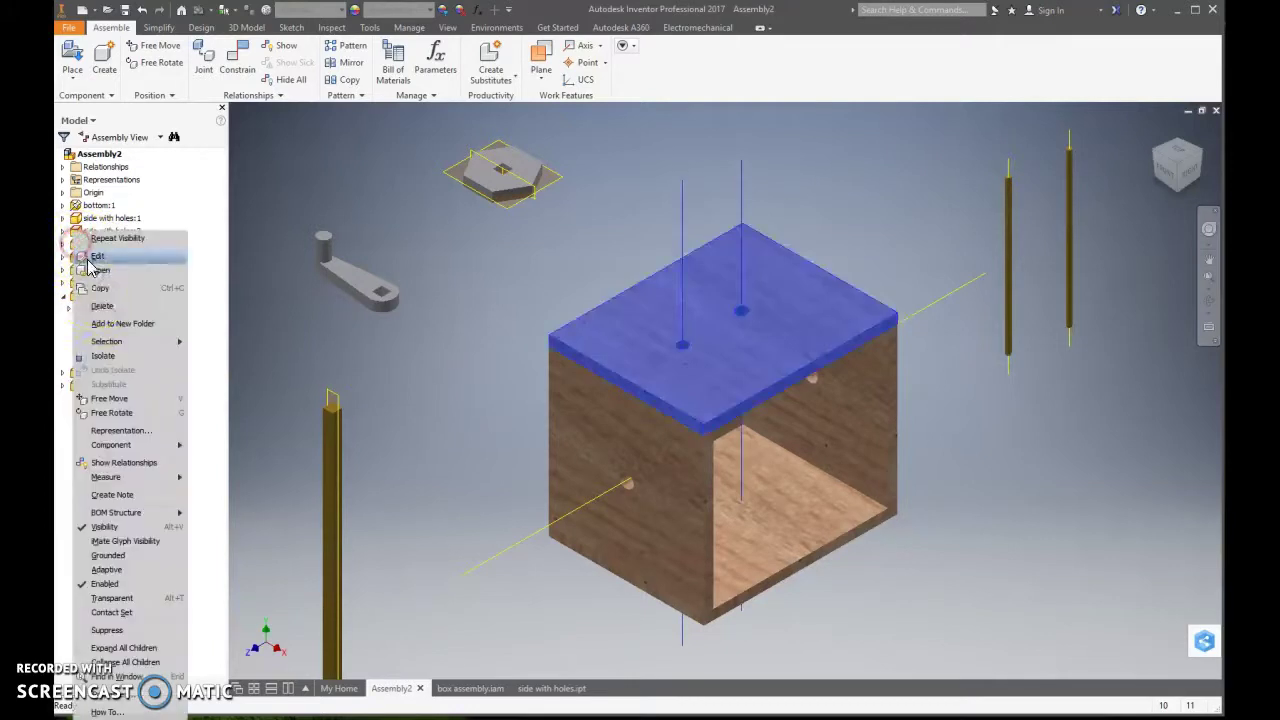
{"action": "left_click", "coordinate": [104, 526]}
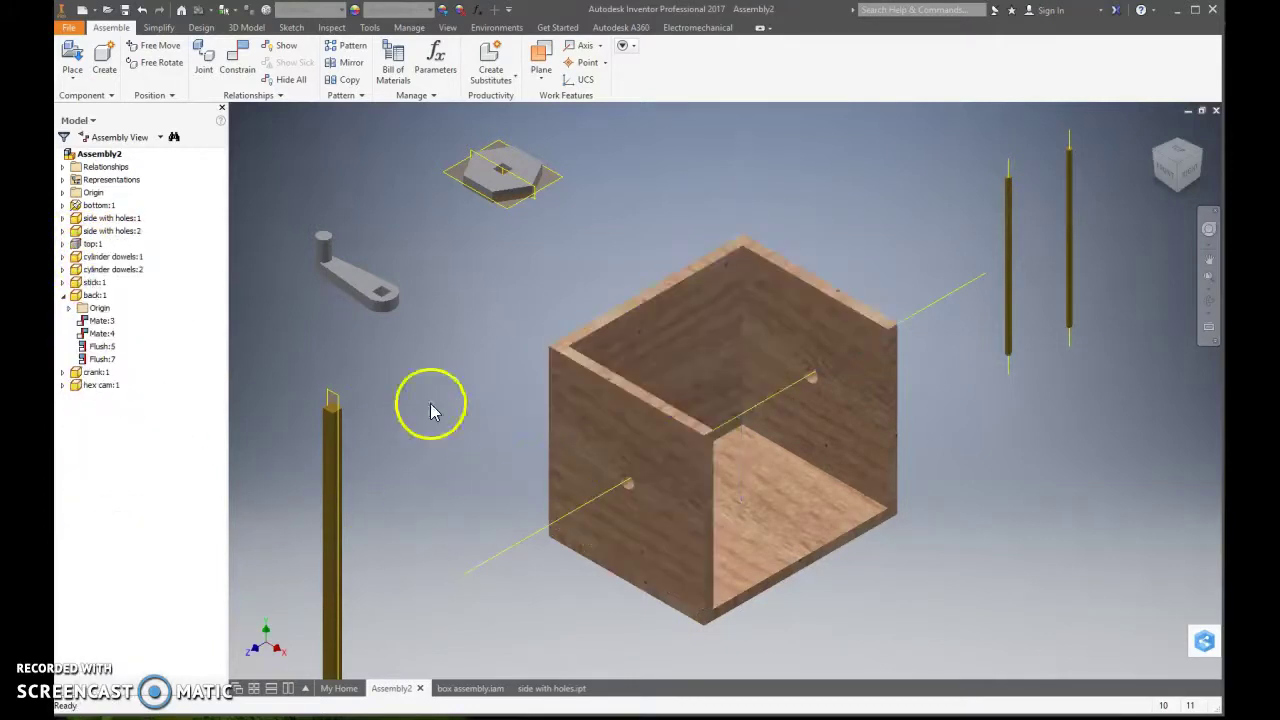
Hide the side with holes:1 panel
{"action": "left_click", "coordinate": [663, 441]}
{"action": "right_click", "coordinate": [95, 218]}
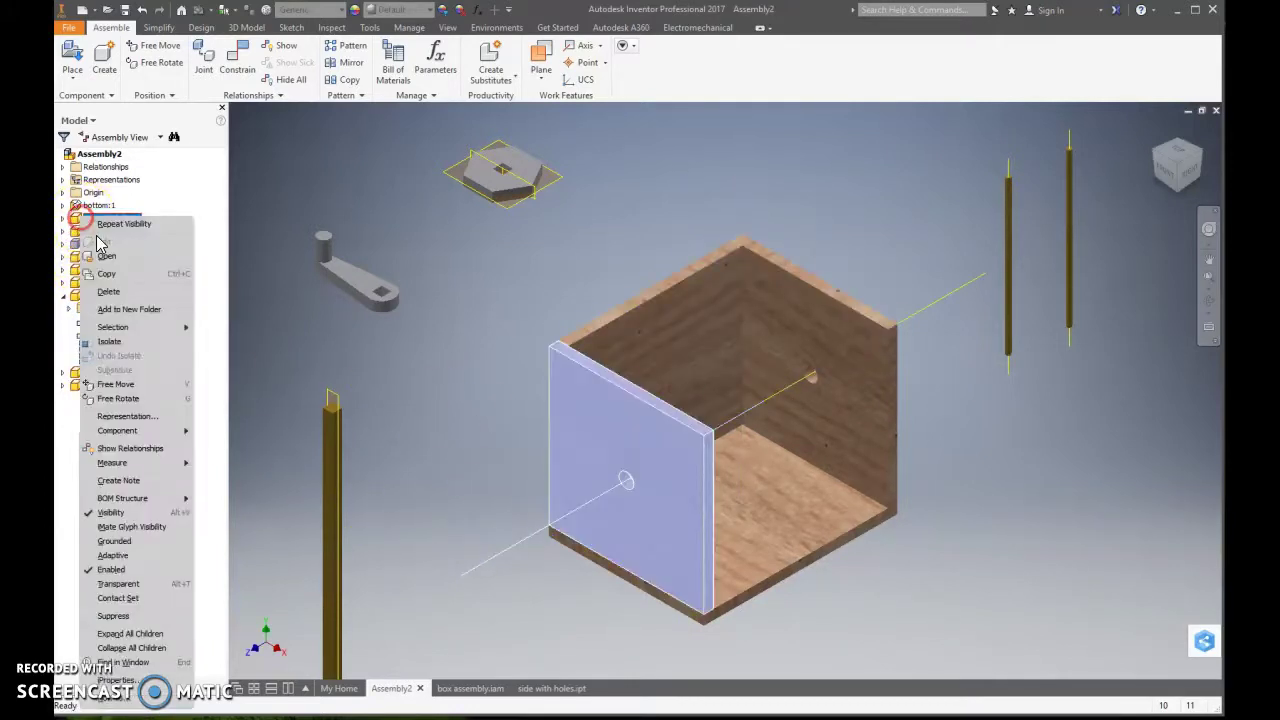
{"action": "left_click", "coordinate": [112, 512]}
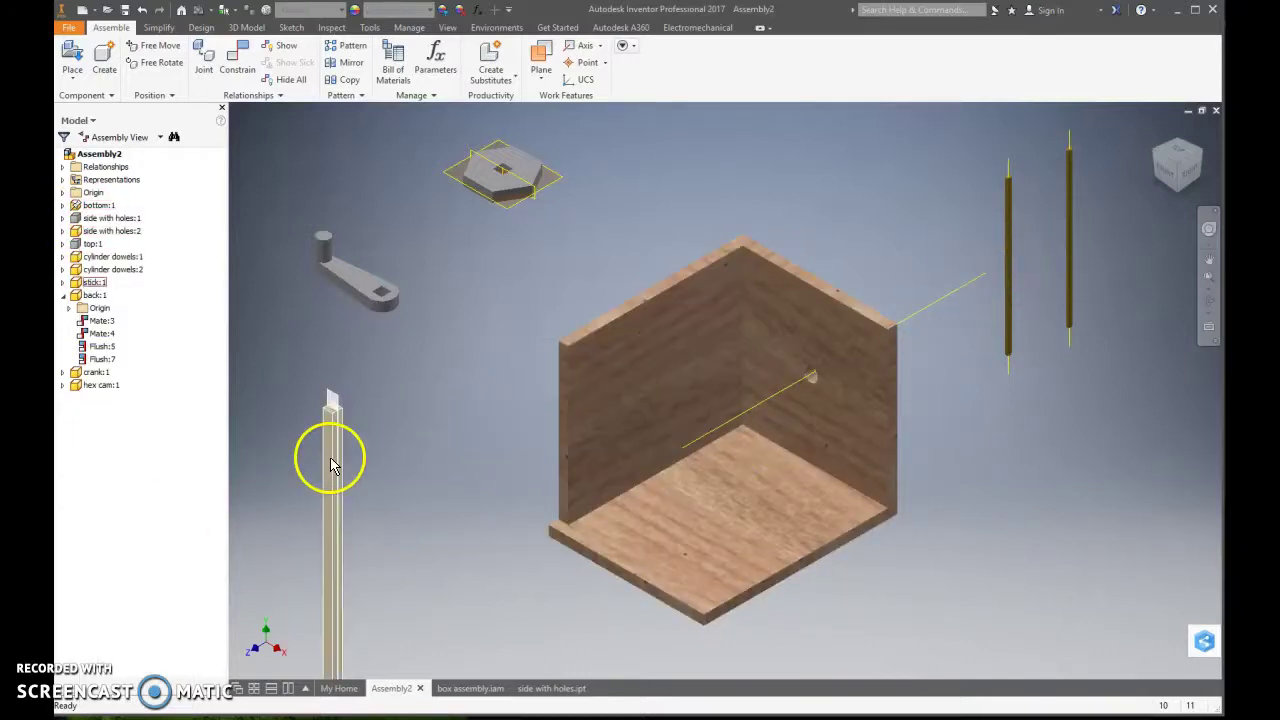
Move the stick up and right, then open stick.ipt from its marking menu
{"action": "left_click_drag", "start_coordinate": [329, 451], "coordinate": [436, 265]}
{"action": "scroll", "coordinate": [423, 586], "scroll_direction": "up", "scroll_amount": 5}
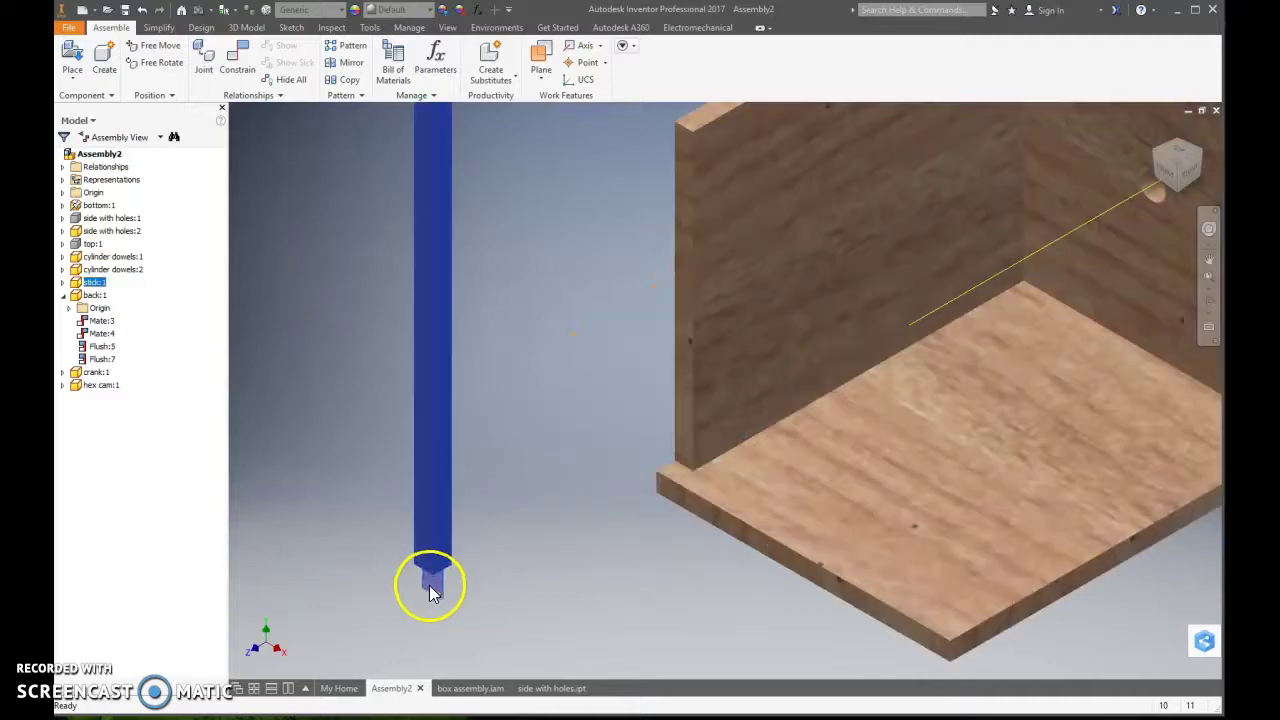
{"action": "scroll", "coordinate": [429, 571], "scroll_direction": "down", "scroll_amount": 6}
{"action": "scroll", "coordinate": [451, 506], "scroll_direction": "up", "scroll_amount": 5}
{"action": "scroll", "coordinate": [435, 420], "scroll_direction": "up", "scroll_amount": 5}
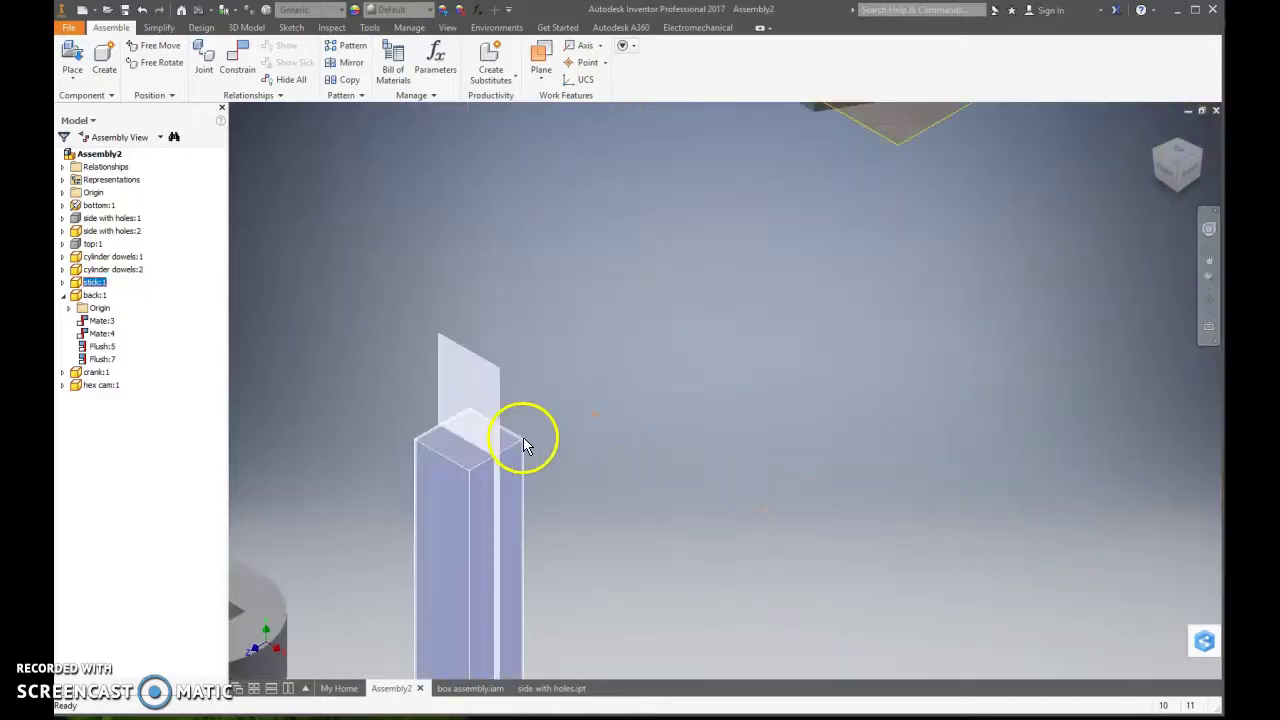
{"action": "left_click", "coordinate": [630, 476]}
{"action": "left_click", "coordinate": [483, 526]}
{"action": "right_click", "coordinate": [468, 479]}
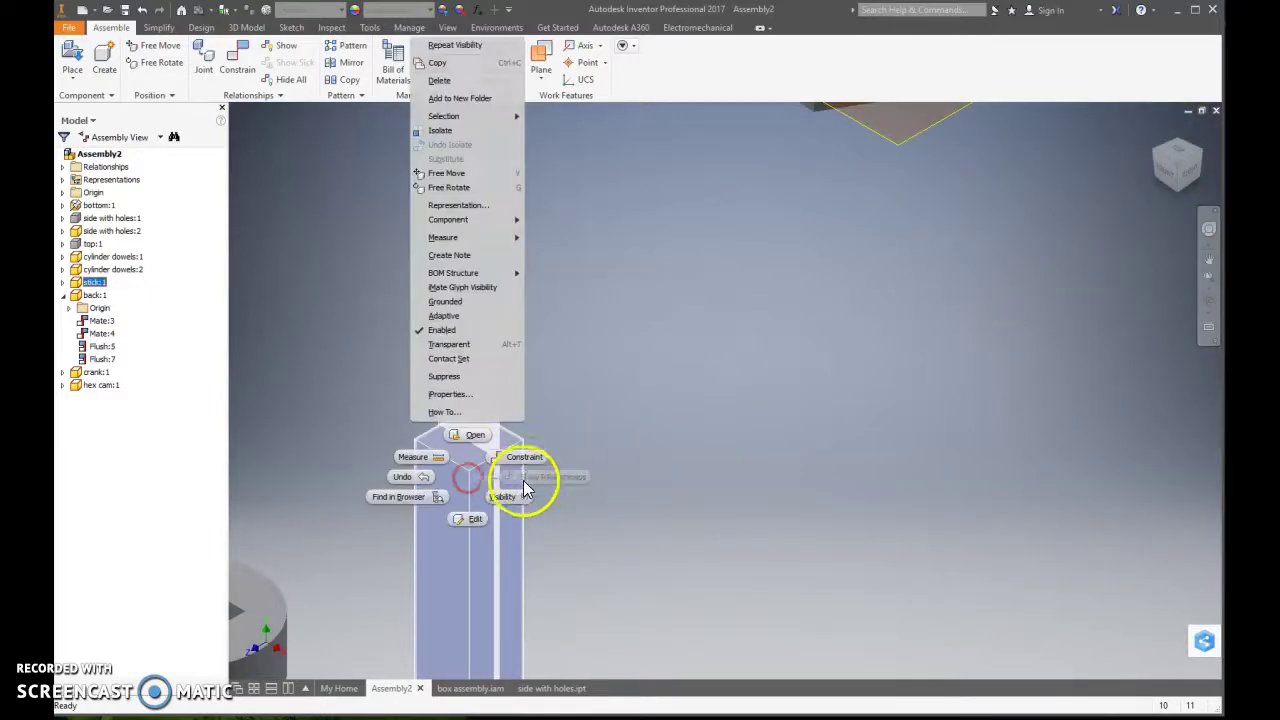
{"action": "left_click", "coordinate": [474, 435]}
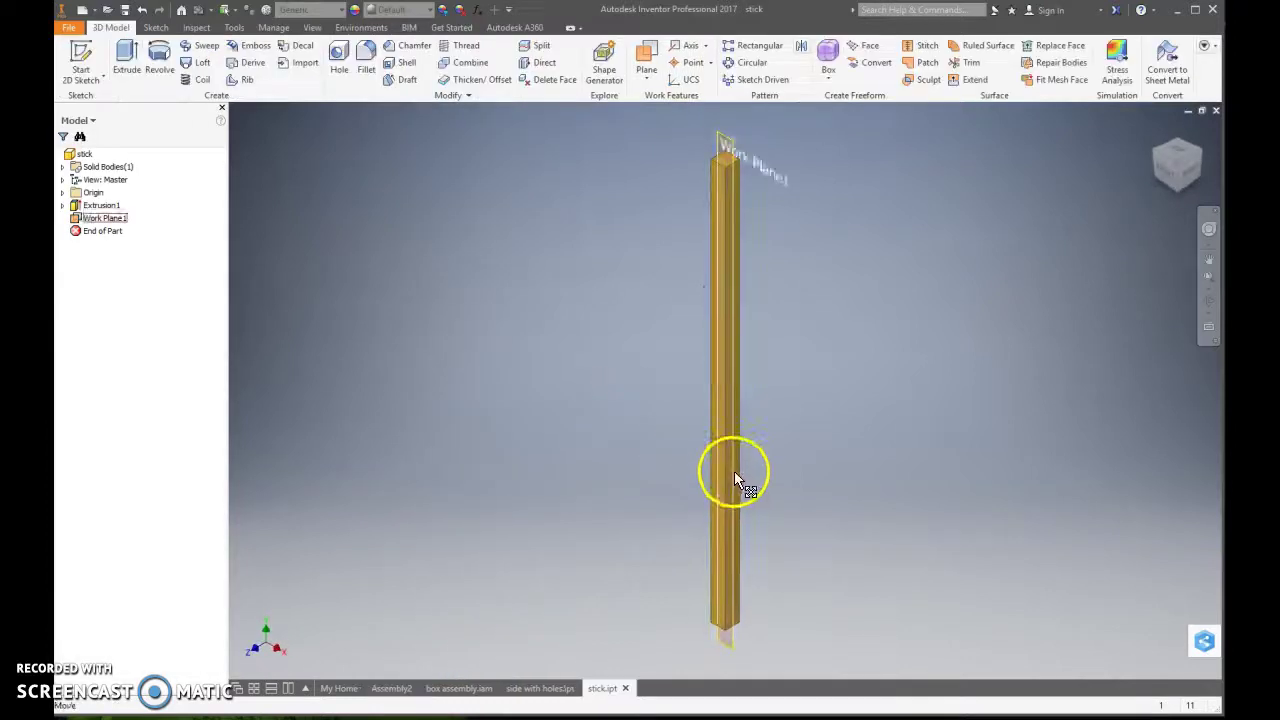
Start a new work plane midway between two planes on the stick part
{"action": "scroll", "coordinate": [743, 146], "scroll_direction": "up", "scroll_amount": 5}
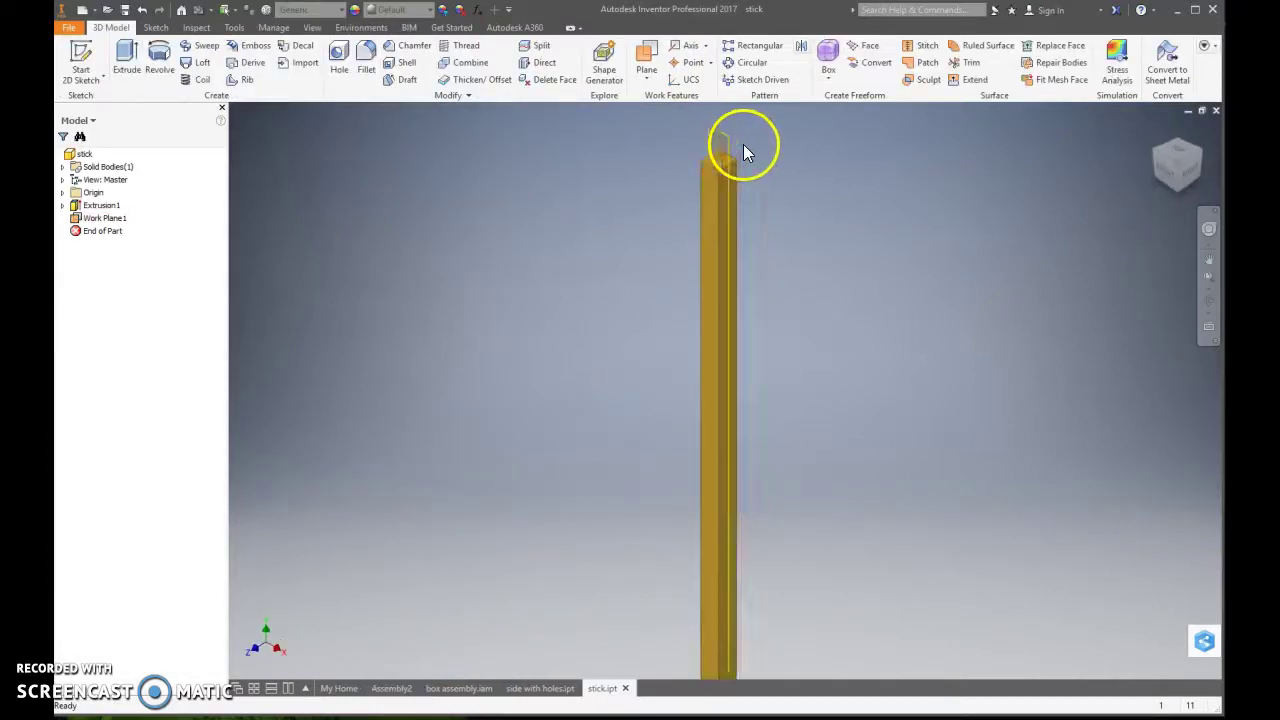
{"action": "scroll", "coordinate": [668, 225], "scroll_direction": "down", "scroll_amount": 3}
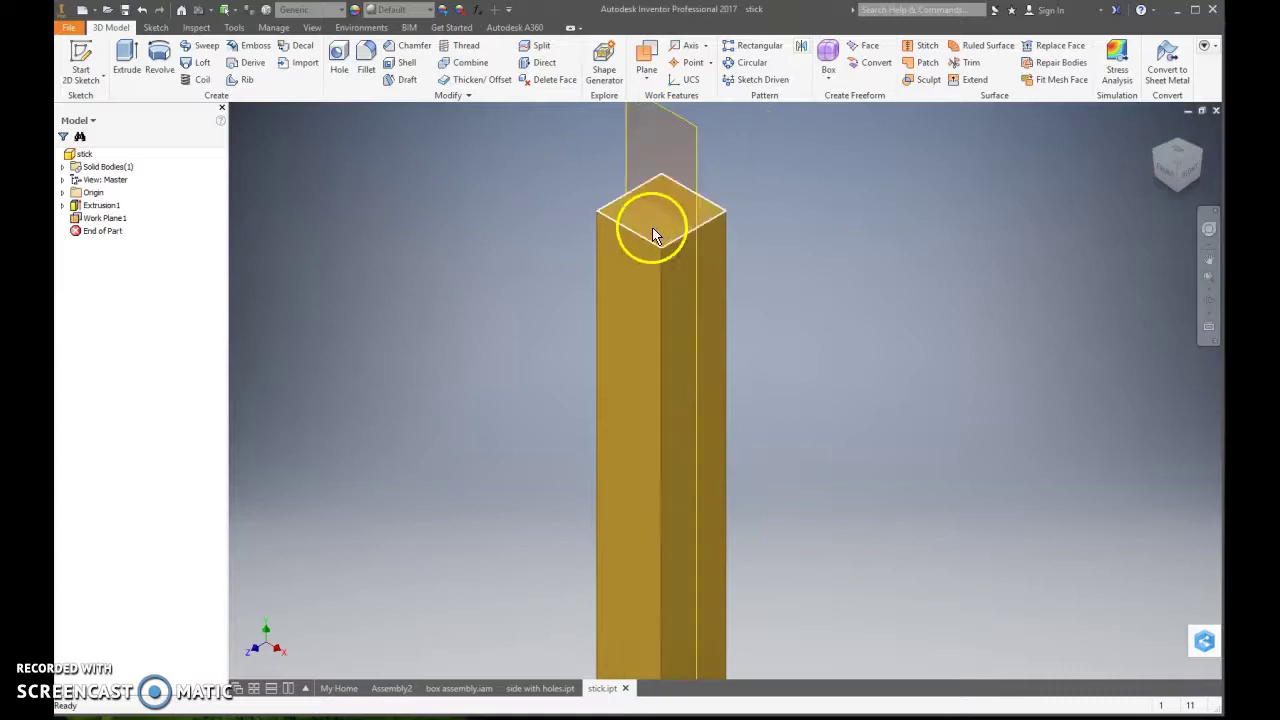
{"action": "scroll", "coordinate": [749, 284], "scroll_direction": "up", "scroll_amount": 2}
{"action": "scroll", "coordinate": [749, 284], "scroll_direction": "down", "scroll_amount": 4}
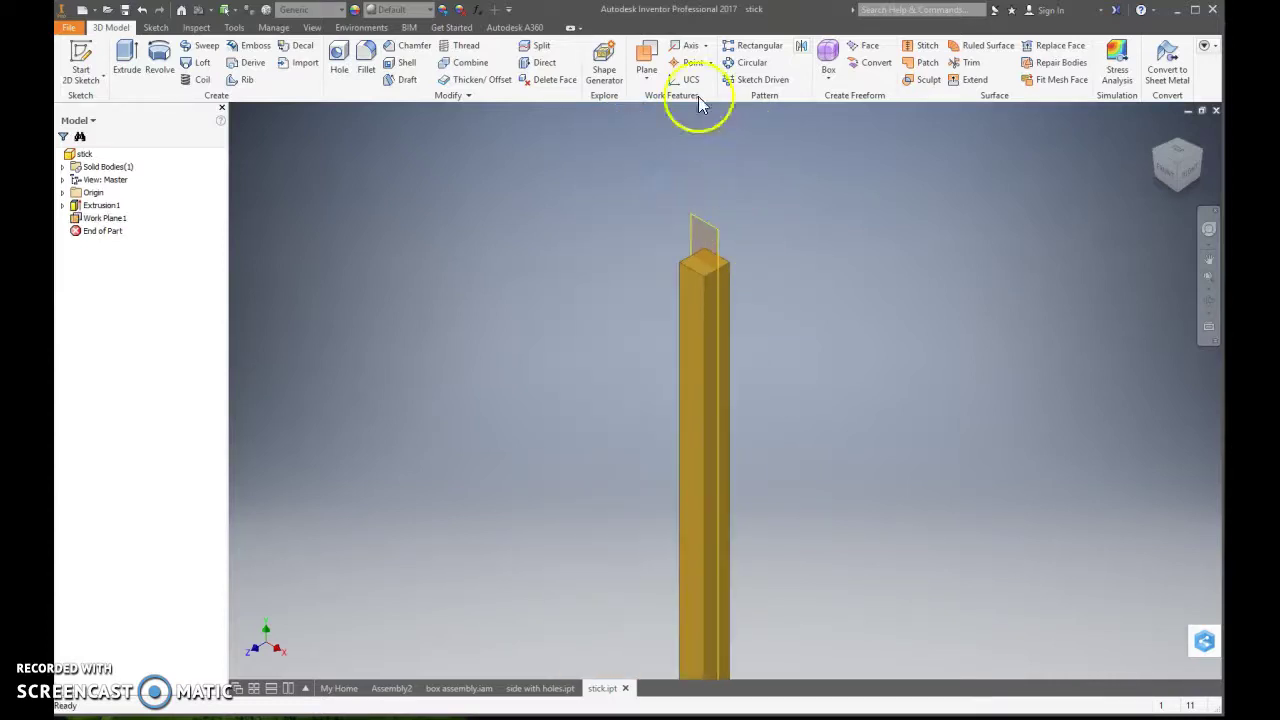
{"action": "left_click", "coordinate": [650, 78]}
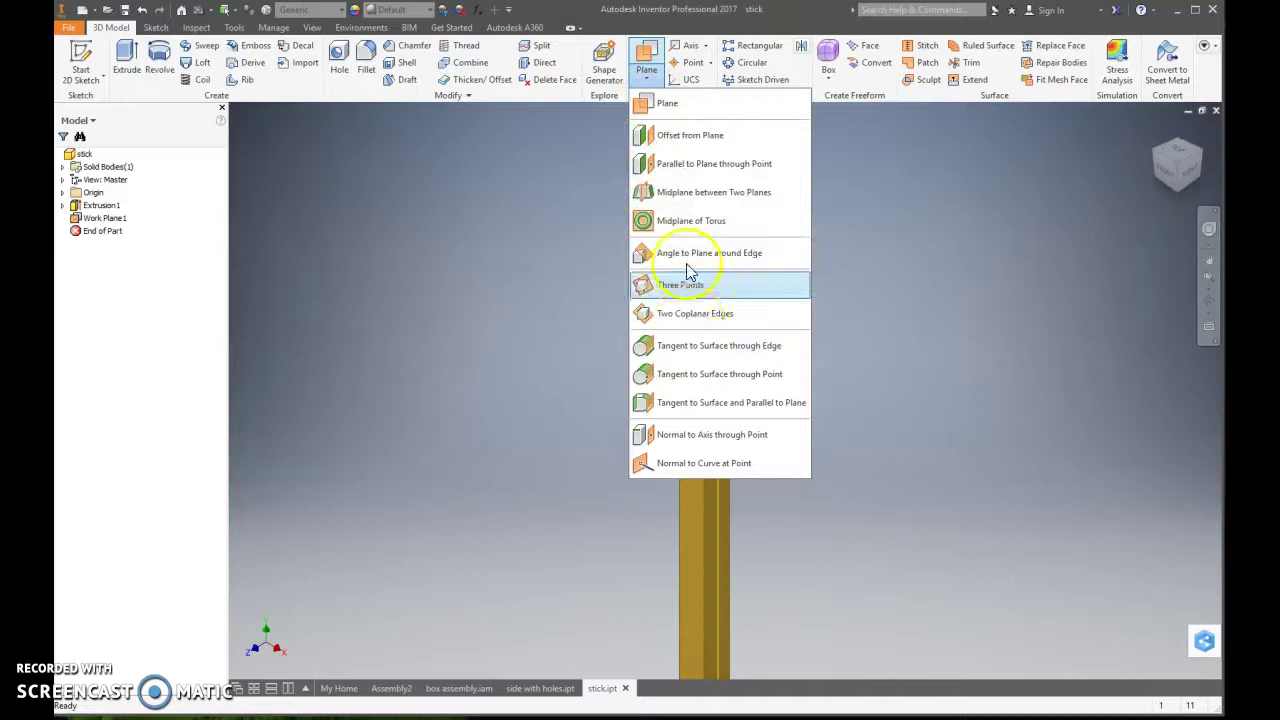
{"action": "left_click", "coordinate": [720, 195]}
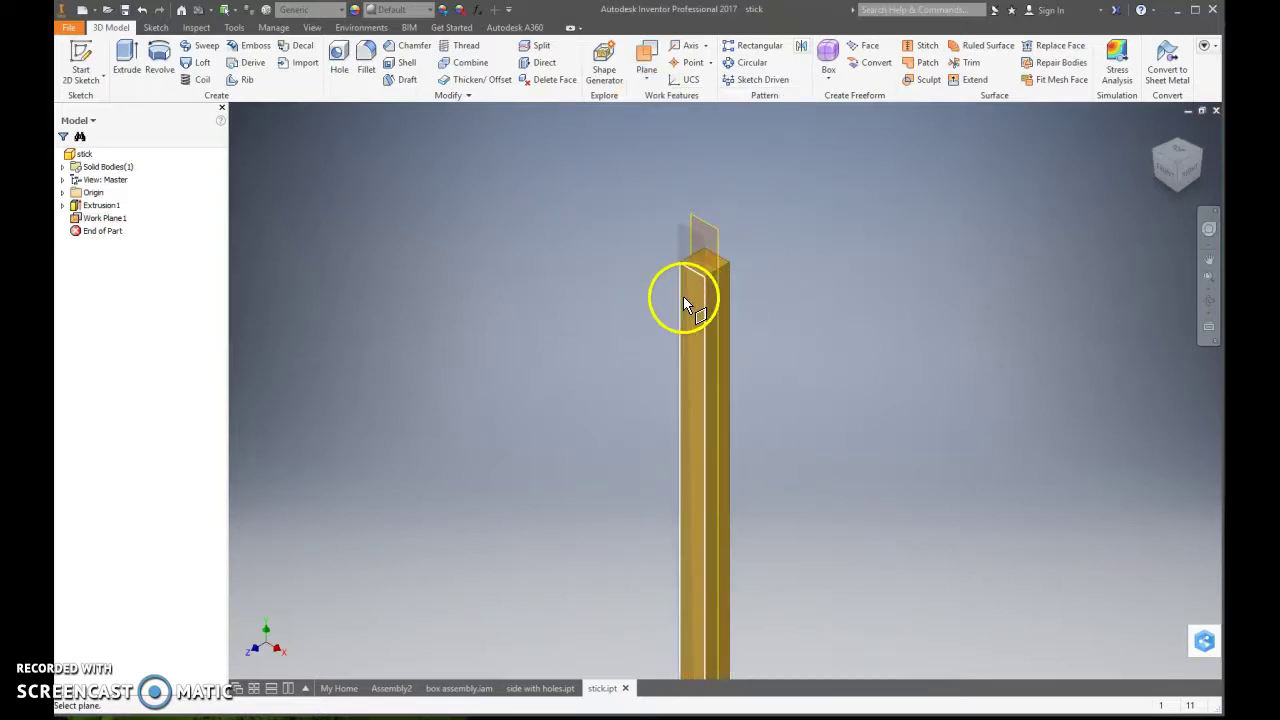
{"action": "scroll", "coordinate": [693, 280], "scroll_direction": "up", "scroll_amount": 3}
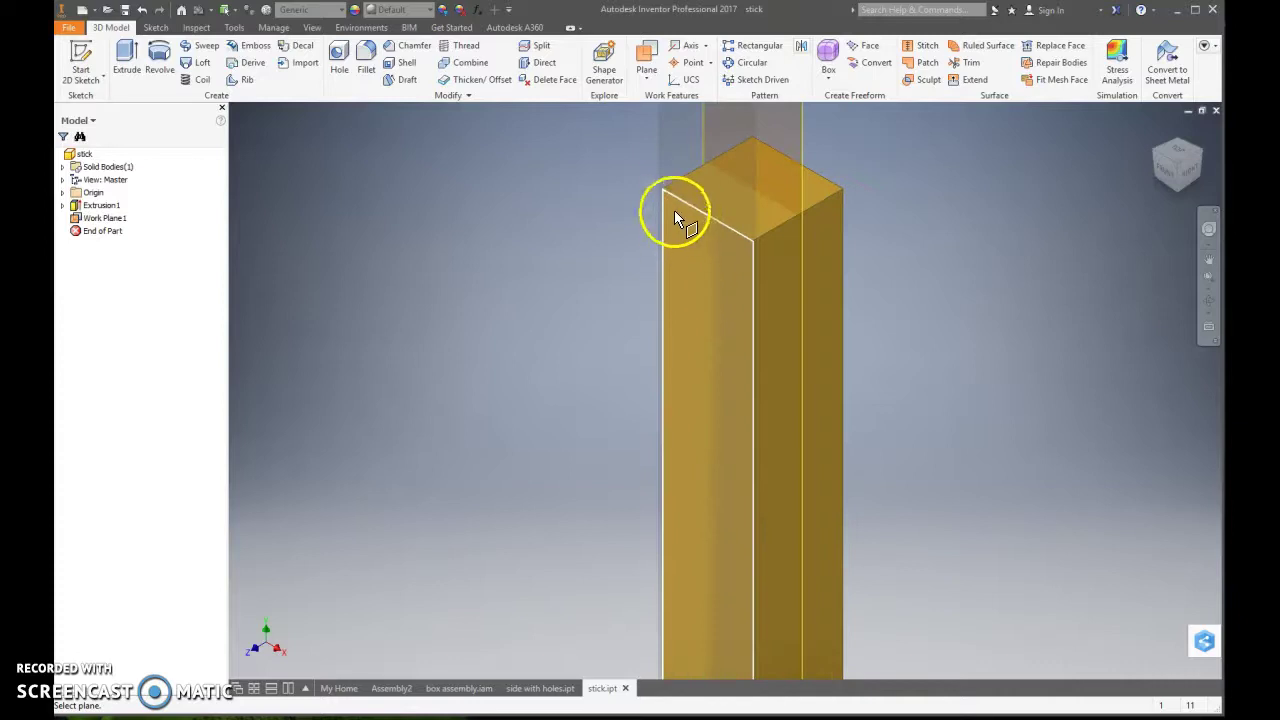
{"action": "scroll", "coordinate": [675, 215], "scroll_direction": "up", "scroll_amount": 4}
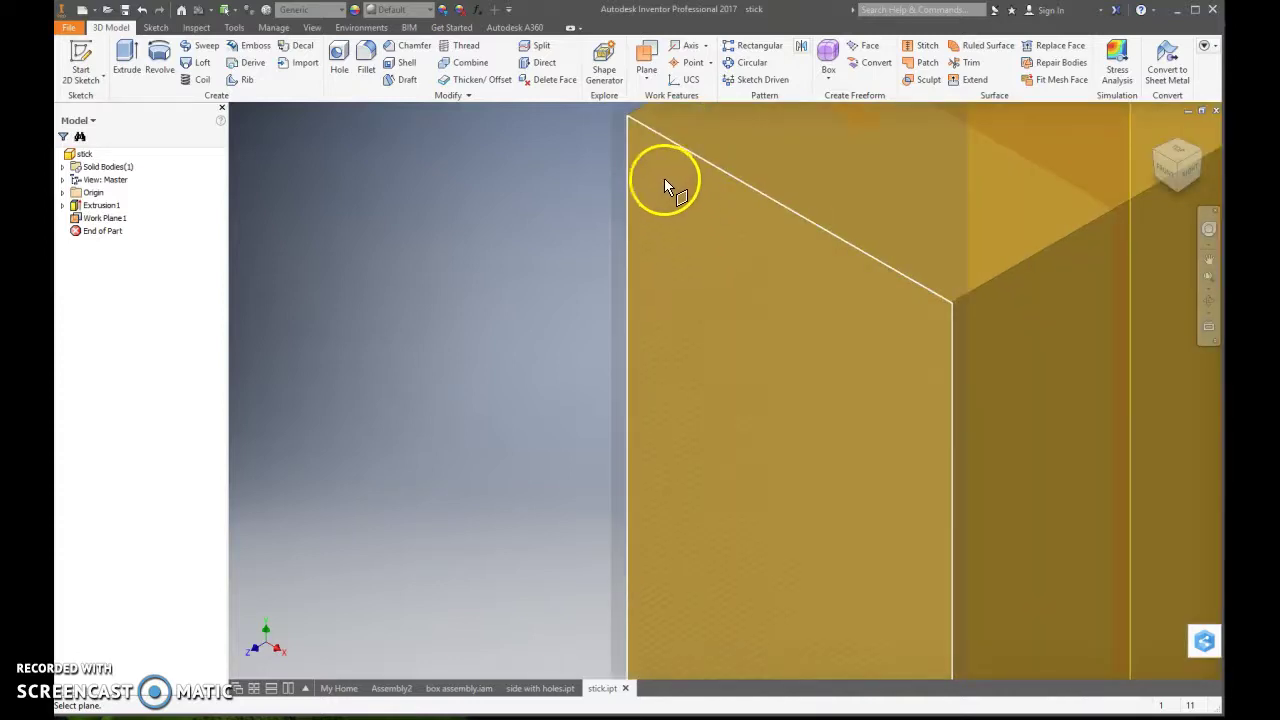
{"action": "scroll", "coordinate": [705, 280], "scroll_direction": "down", "scroll_amount": 8}
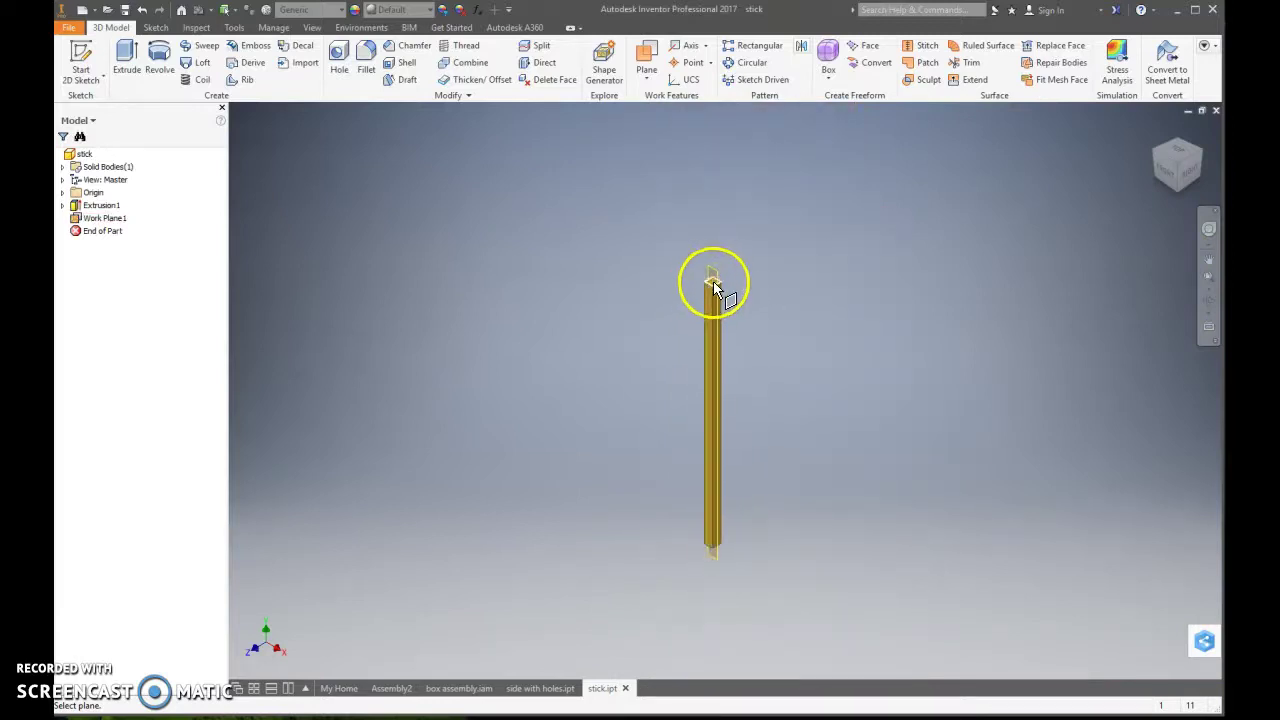
{"action": "scroll", "coordinate": [718, 290], "scroll_direction": "up", "scroll_amount": 2}
{"action": "scroll", "coordinate": [716, 286], "scroll_direction": "up", "scroll_amount": 3}
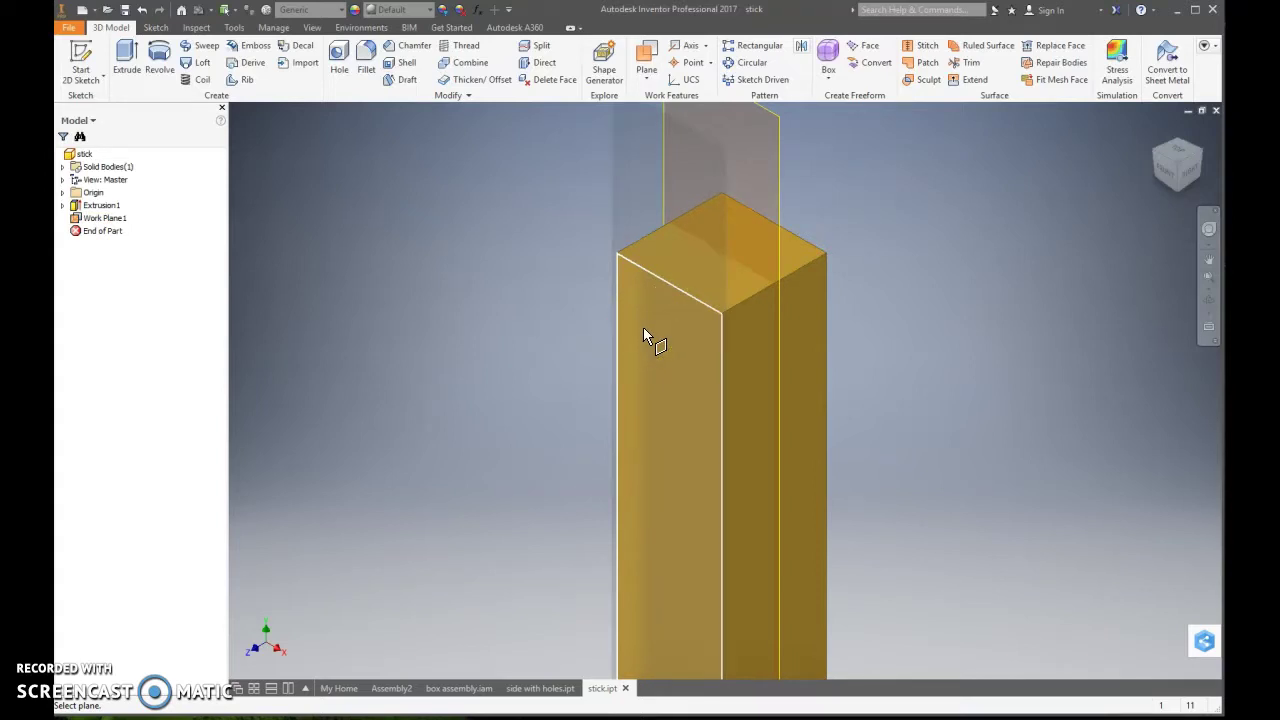
Choose Midplane between Two Planes and pick the stick's first side face
{"action": "left_click", "coordinate": [646, 76]}
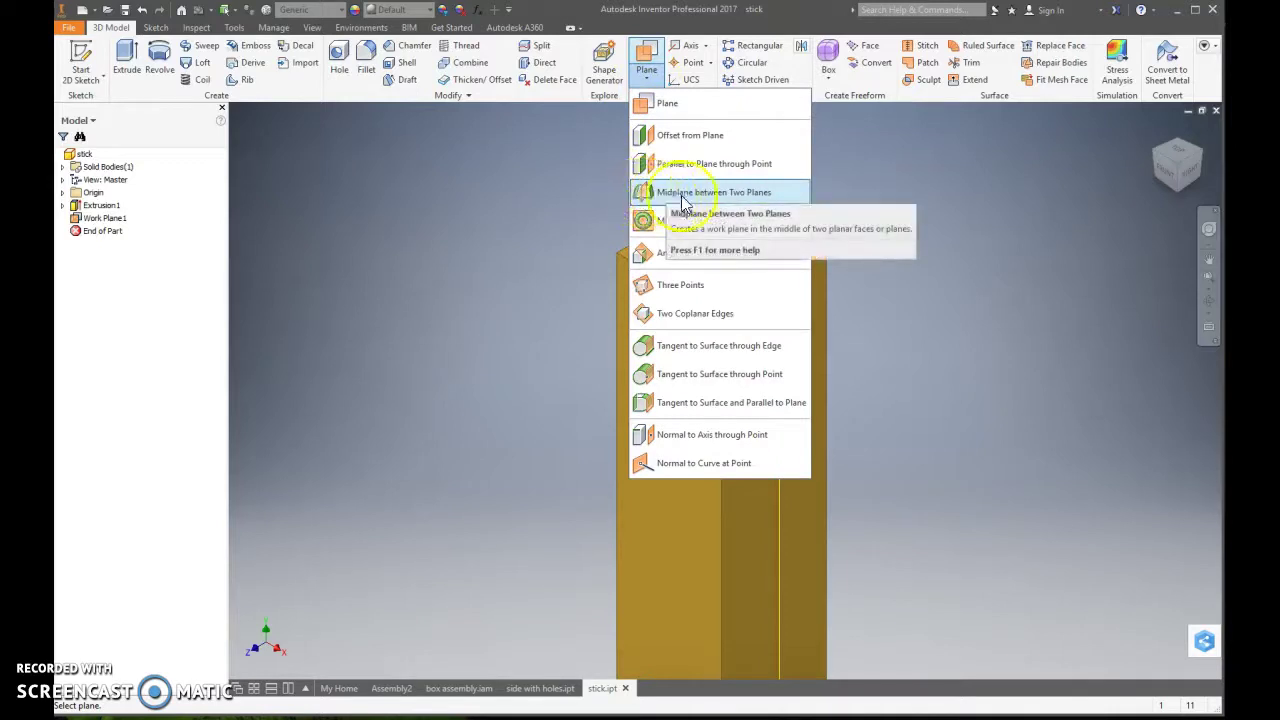
{"action": "left_click", "coordinate": [543, 200]}
{"action": "left_click", "coordinate": [650, 55]}
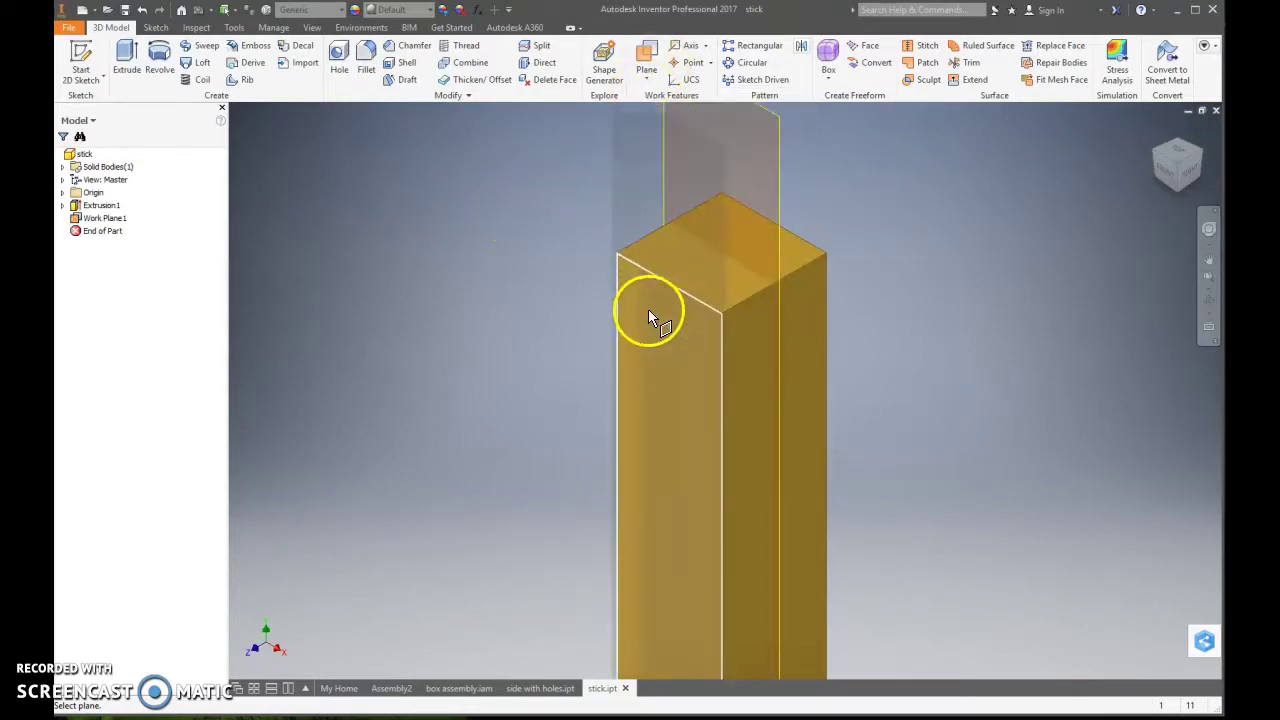
{"action": "left_click", "coordinate": [1201, 152]}
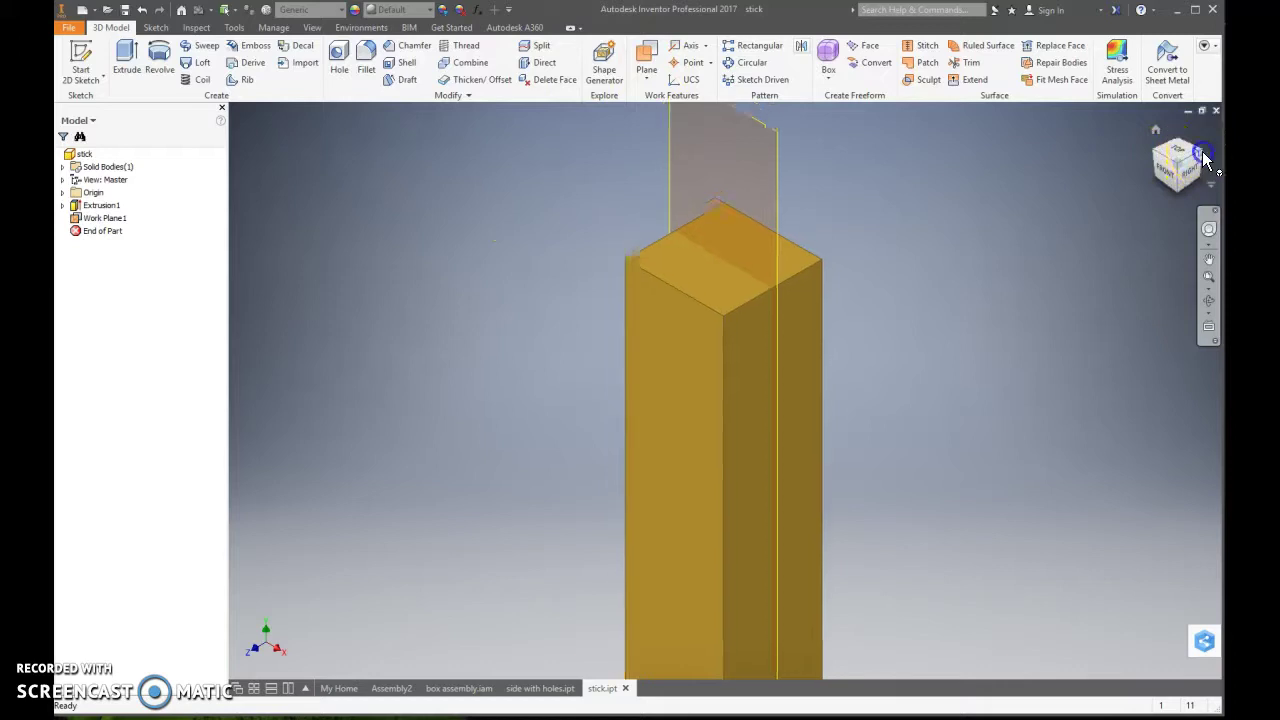
{"action": "scroll", "coordinate": [721, 367], "scroll_direction": "up", "scroll_amount": 5}
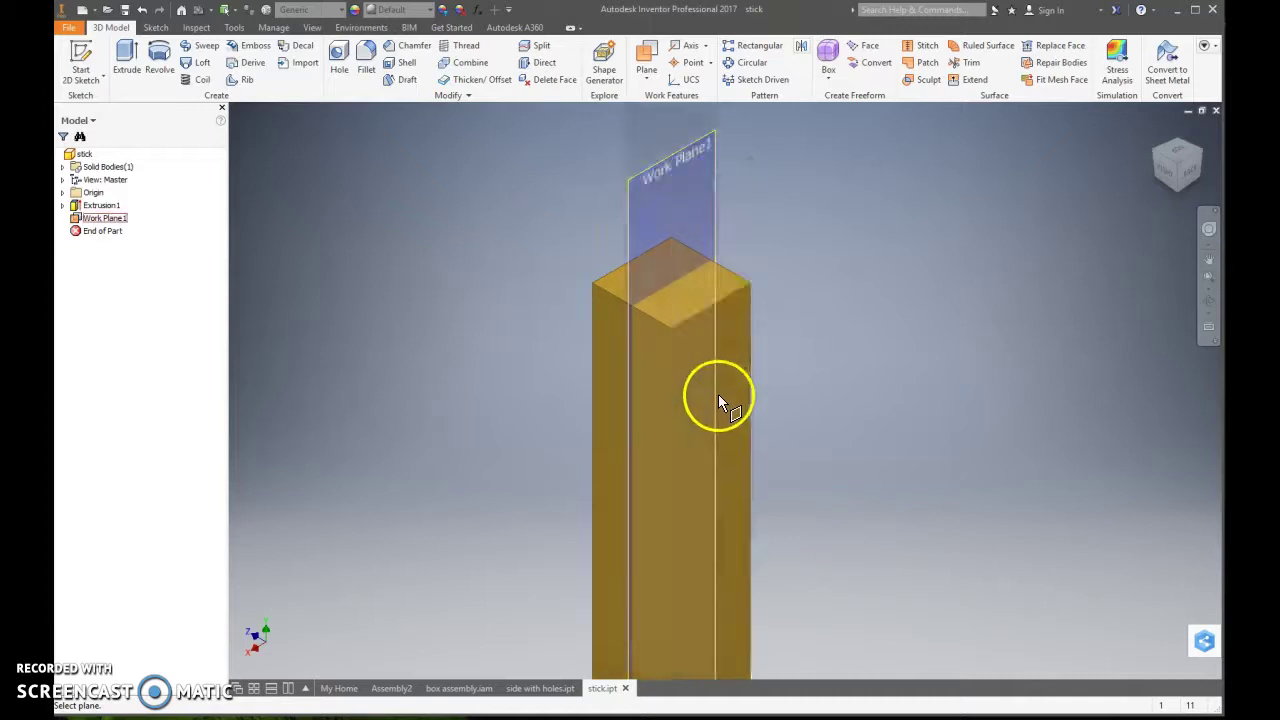
{"action": "scroll", "coordinate": [725, 370], "scroll_direction": "up", "scroll_amount": 2}
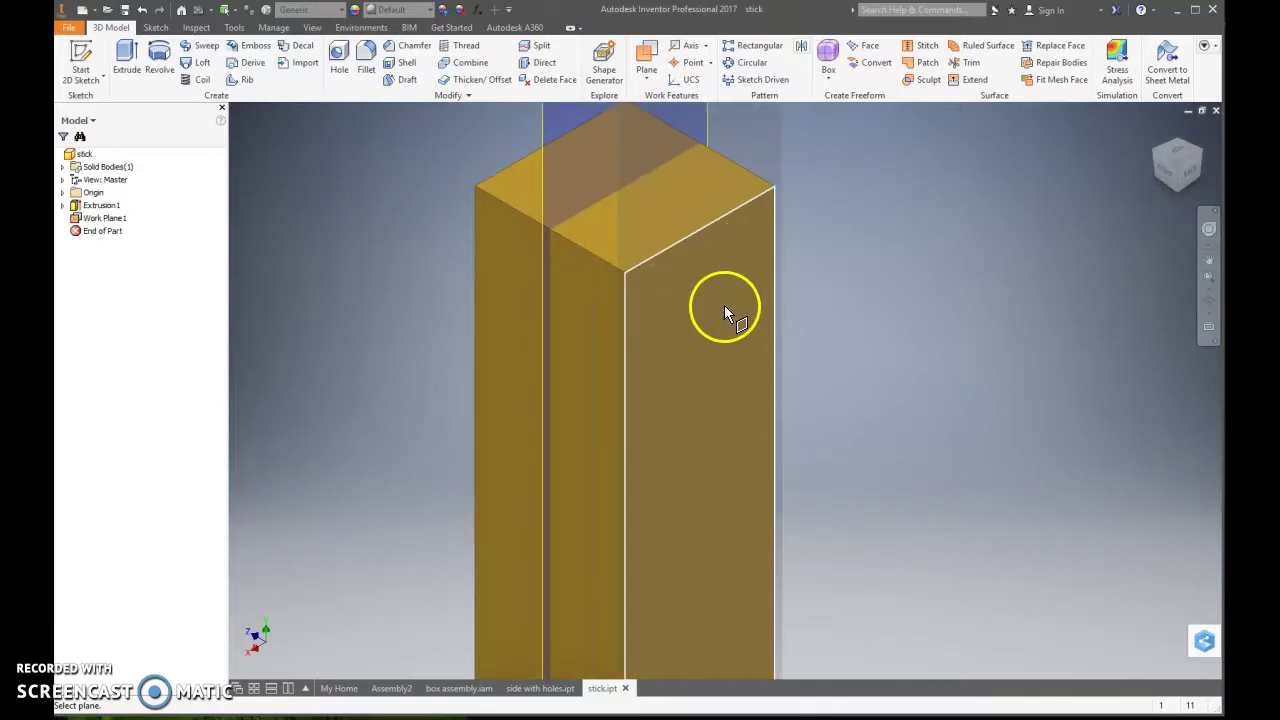
{"action": "scroll", "coordinate": [724, 305], "scroll_direction": "down", "scroll_amount": 5}
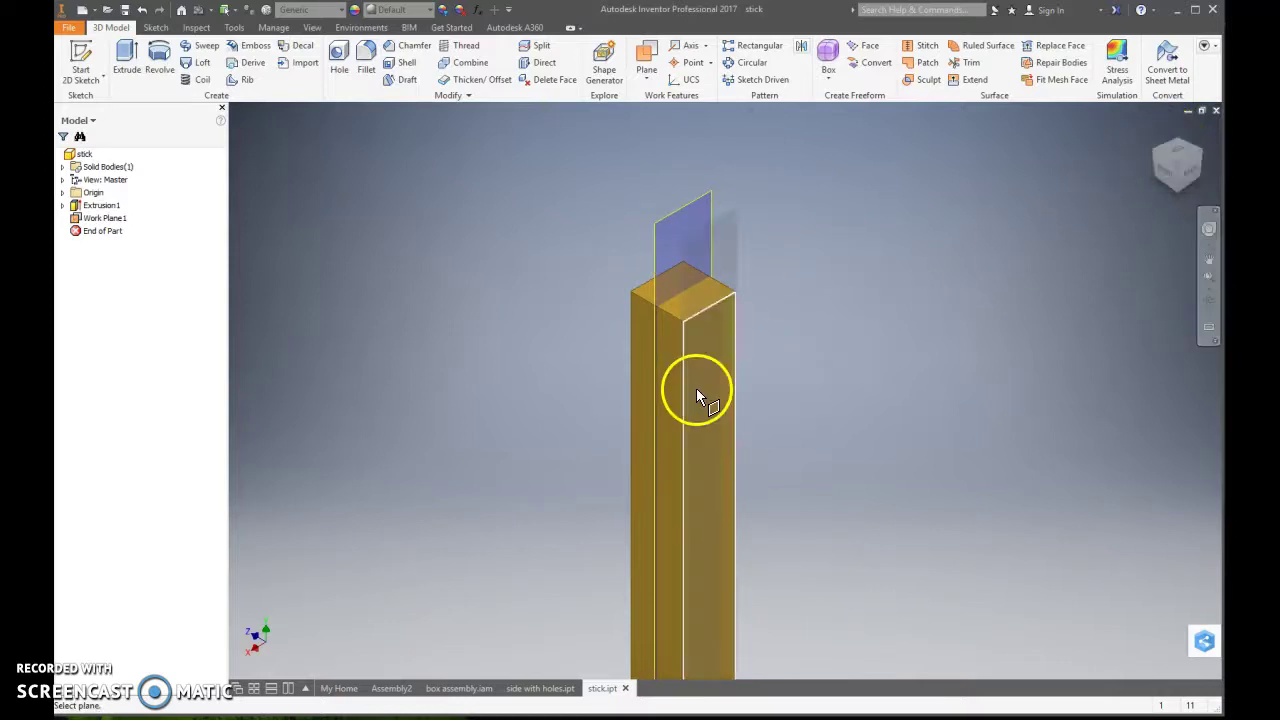
{"action": "scroll", "coordinate": [886, 392], "scroll_direction": "down", "scroll_amount": 4}
{"action": "scroll", "coordinate": [1010, 478], "scroll_direction": "down", "scroll_amount": 1}
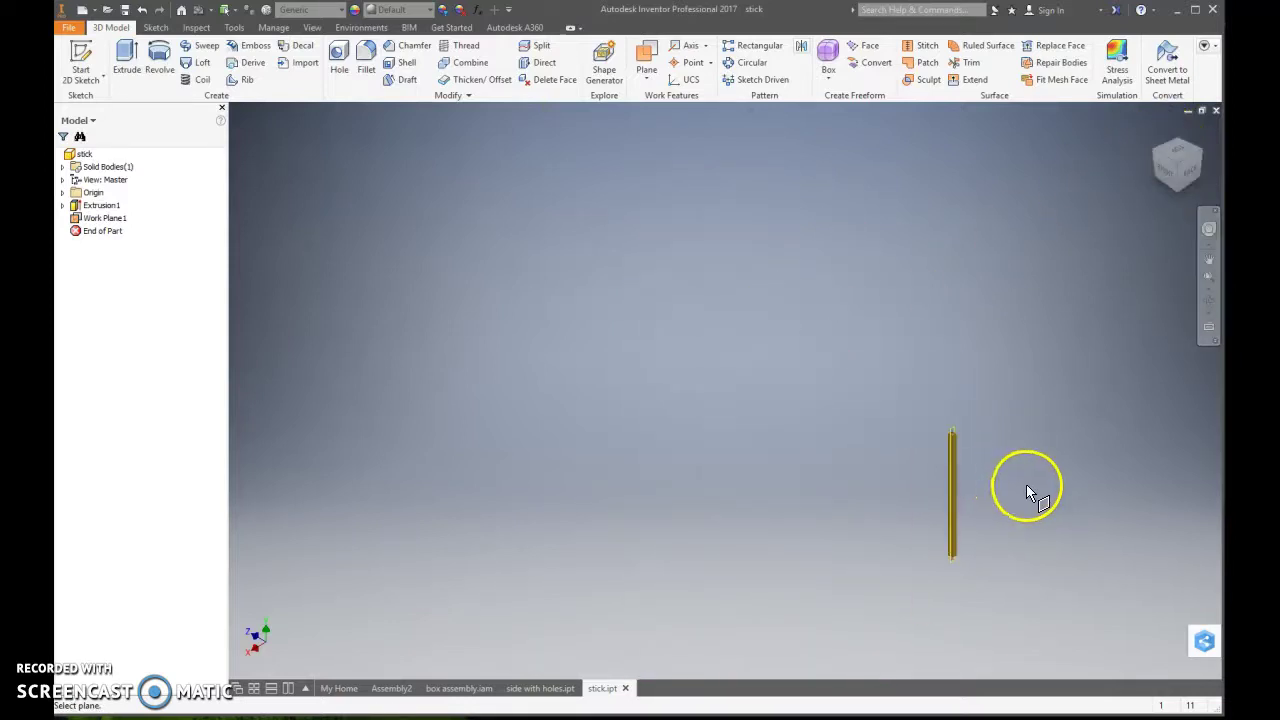
{"action": "scroll", "coordinate": [1023, 465], "scroll_direction": "up", "scroll_amount": 4}
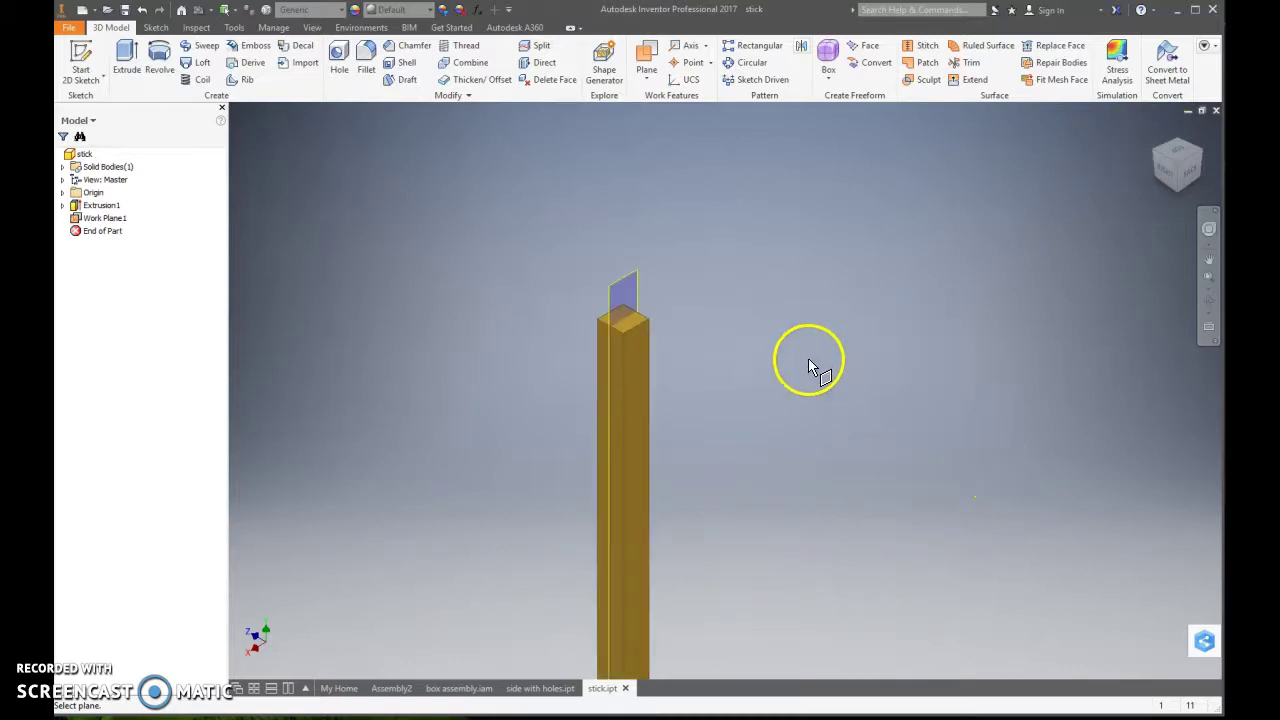
{"action": "scroll", "coordinate": [615, 320], "scroll_direction": "up", "scroll_amount": 4}
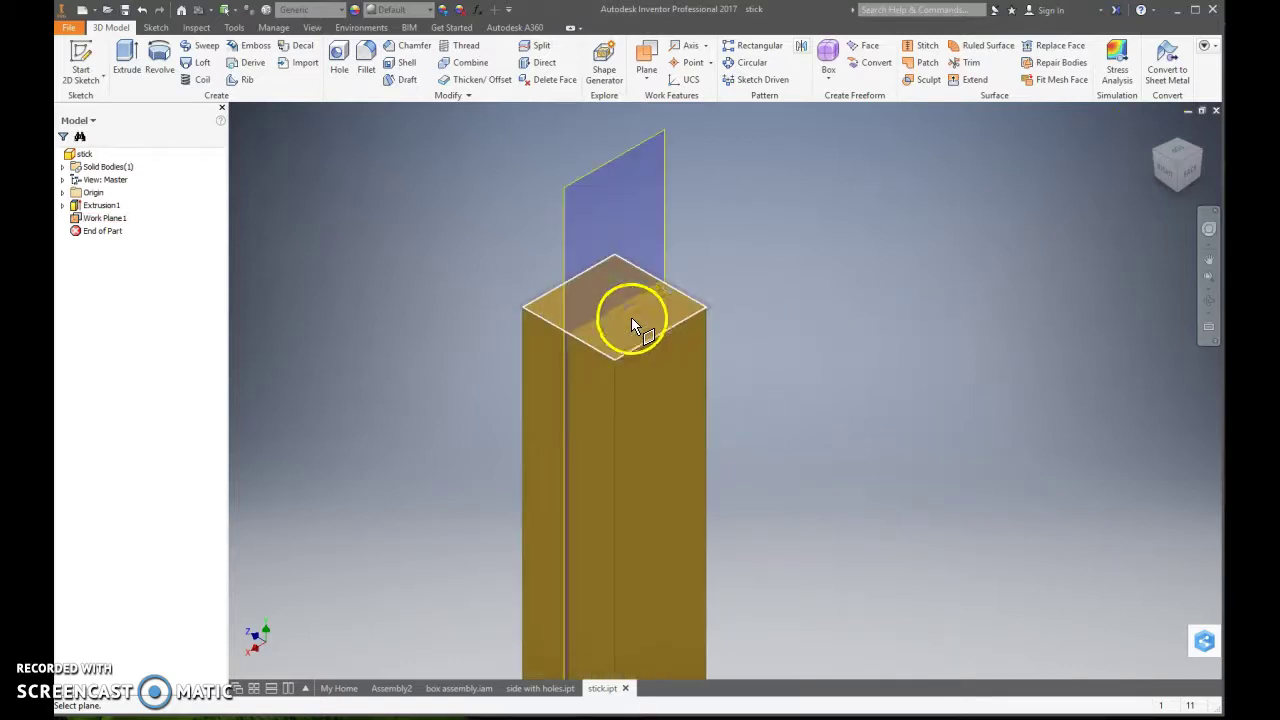
Expand Origin in the browser and turn on Y Axis visibility
{"action": "left_click", "coordinate": [63, 193]}
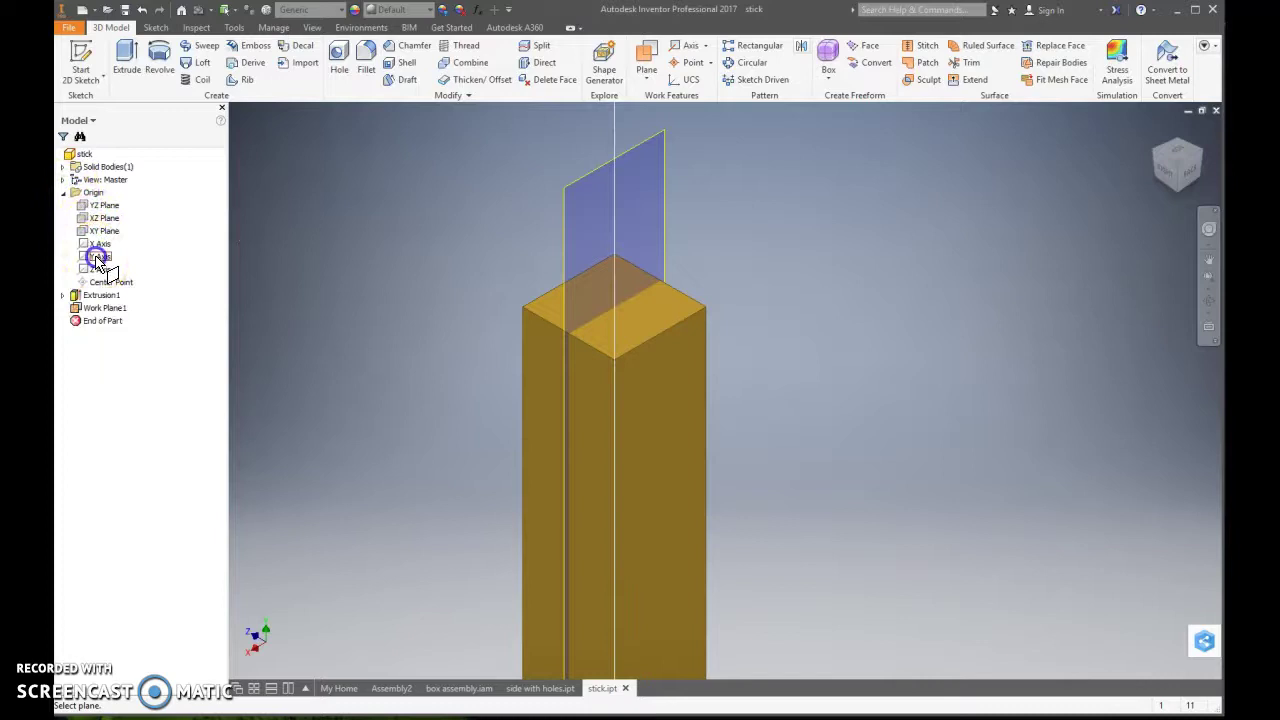
{"action": "scroll", "coordinate": [655, 350], "scroll_direction": "down", "scroll_amount": 2}
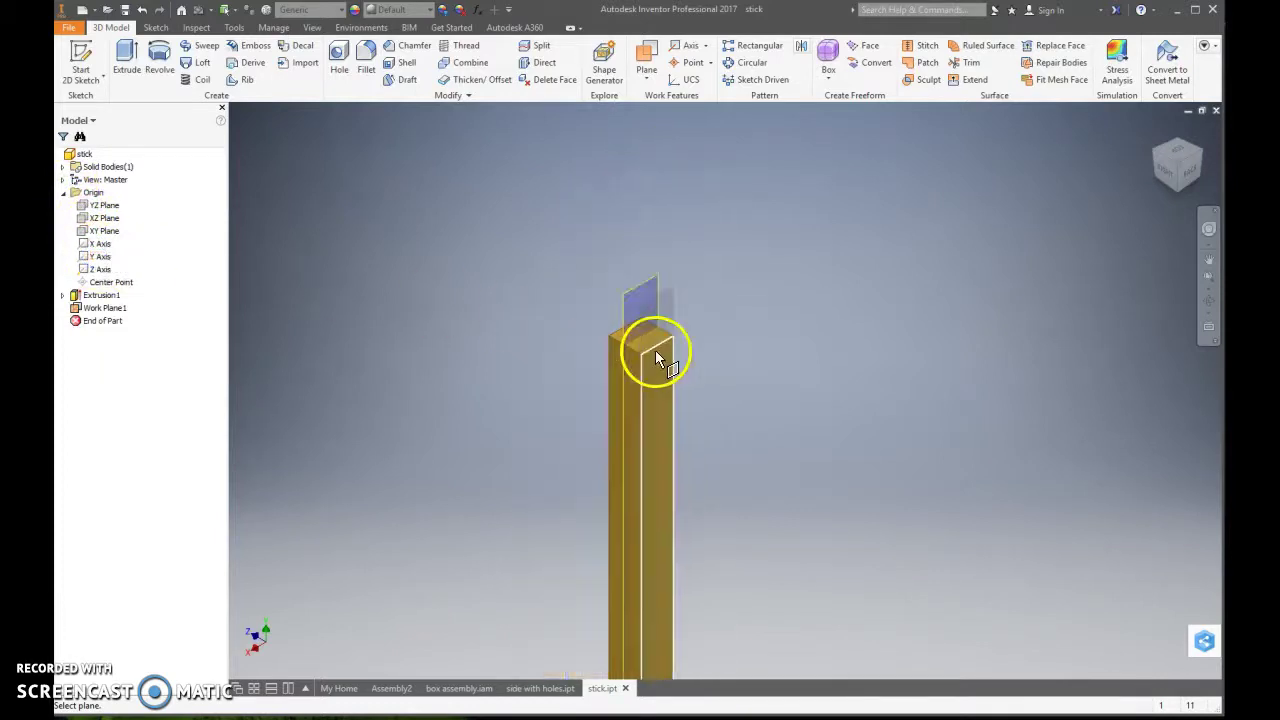
{"action": "scroll", "coordinate": [620, 347], "scroll_direction": "up", "scroll_amount": 2}
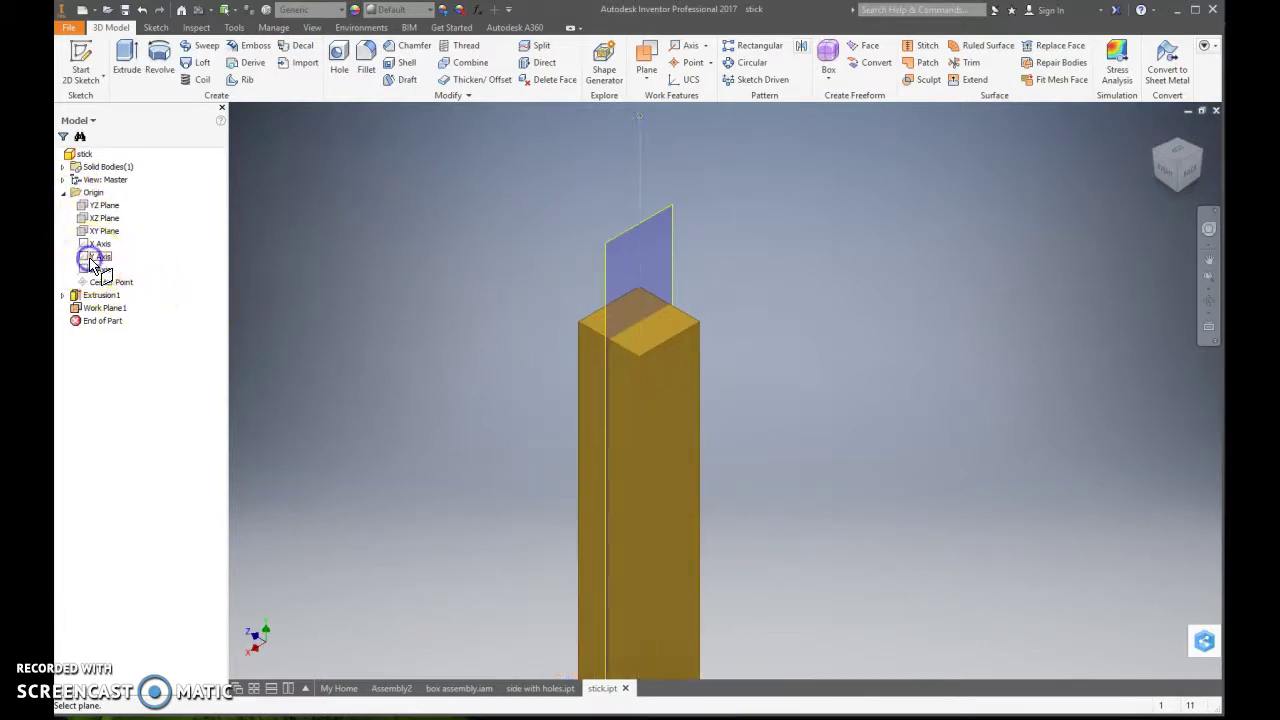
{"action": "left_click", "coordinate": [190, 300]}
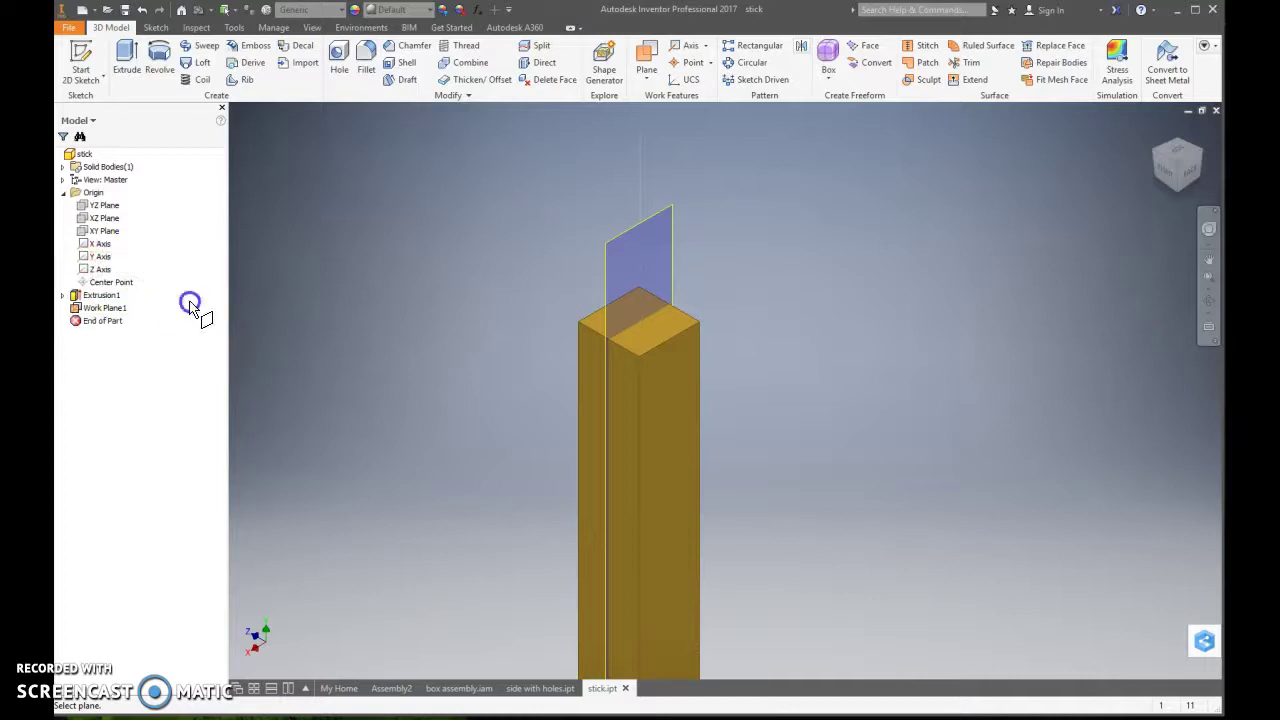
{"action": "right_click", "coordinate": [90, 260]}
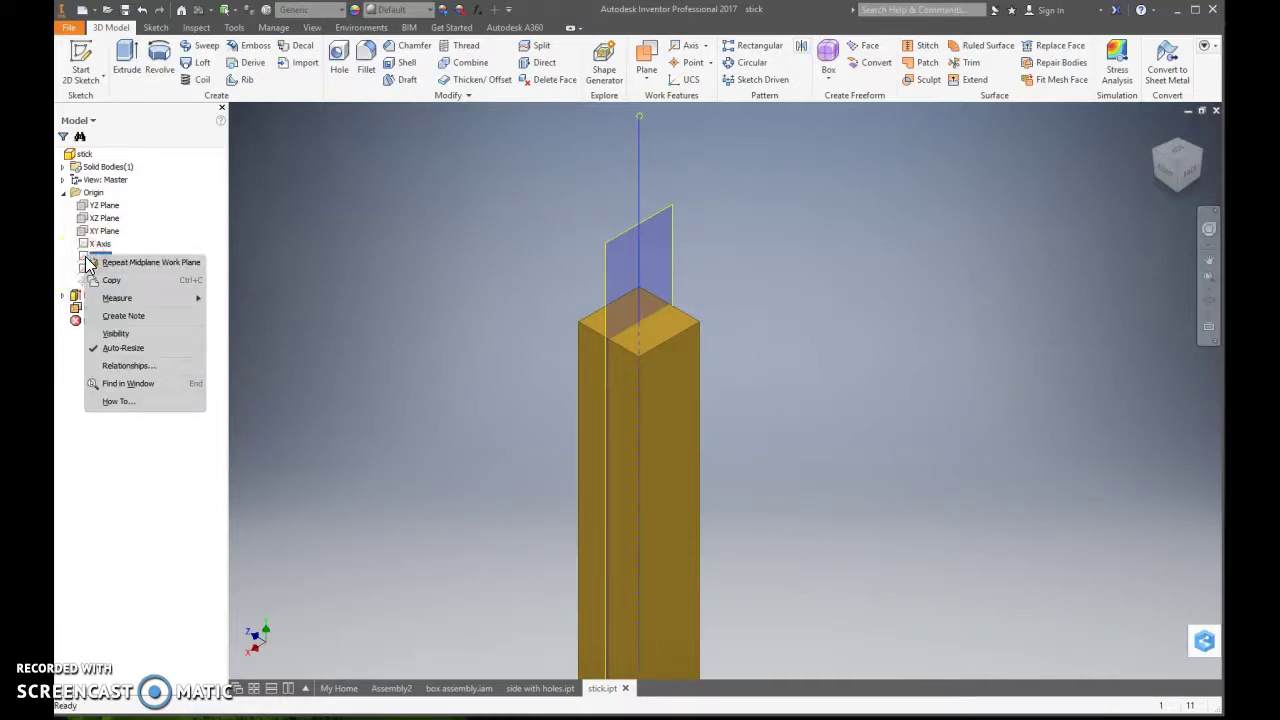
{"action": "left_click", "coordinate": [131, 338]}
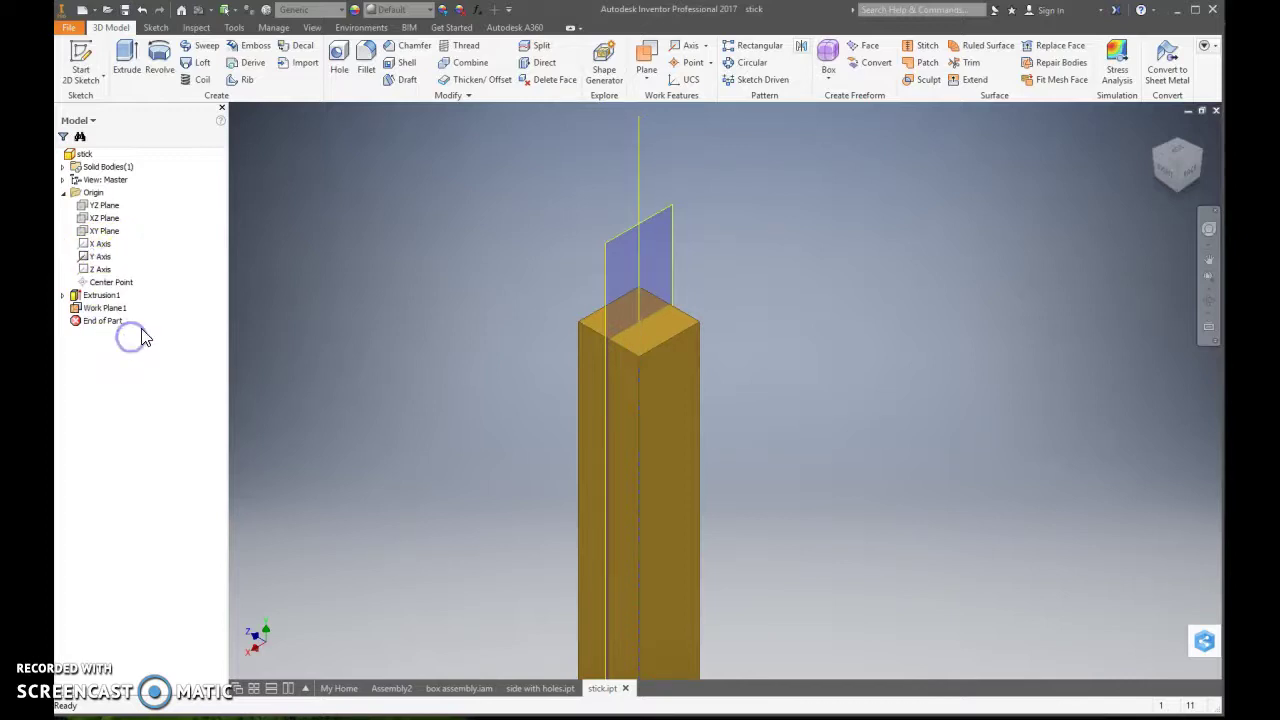
Select the Y axis line and Work Plane1 on the stick
{"action": "left_click", "coordinate": [640, 168]}
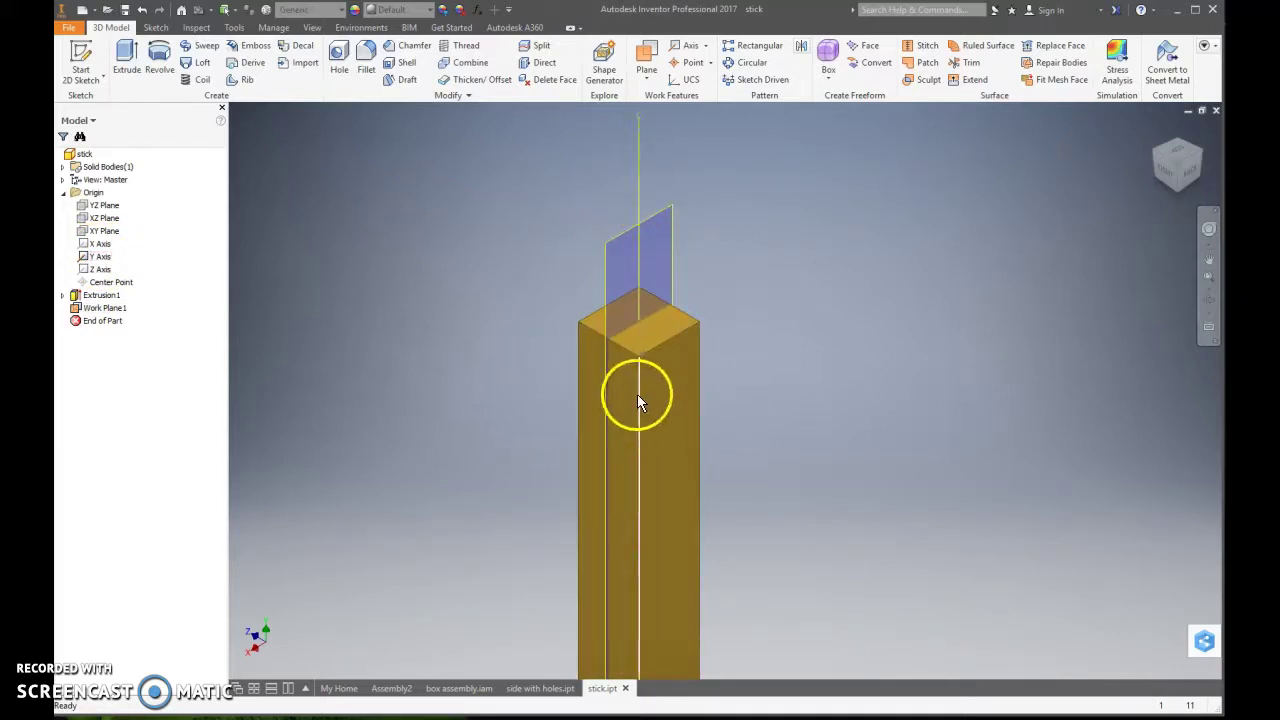
{"action": "scroll", "coordinate": [637, 394], "scroll_direction": "down", "scroll_amount": 2}
{"action": "left_click", "coordinate": [620, 320]}
{"action": "scroll", "coordinate": [620, 320], "scroll_direction": "up", "scroll_amount": 2}
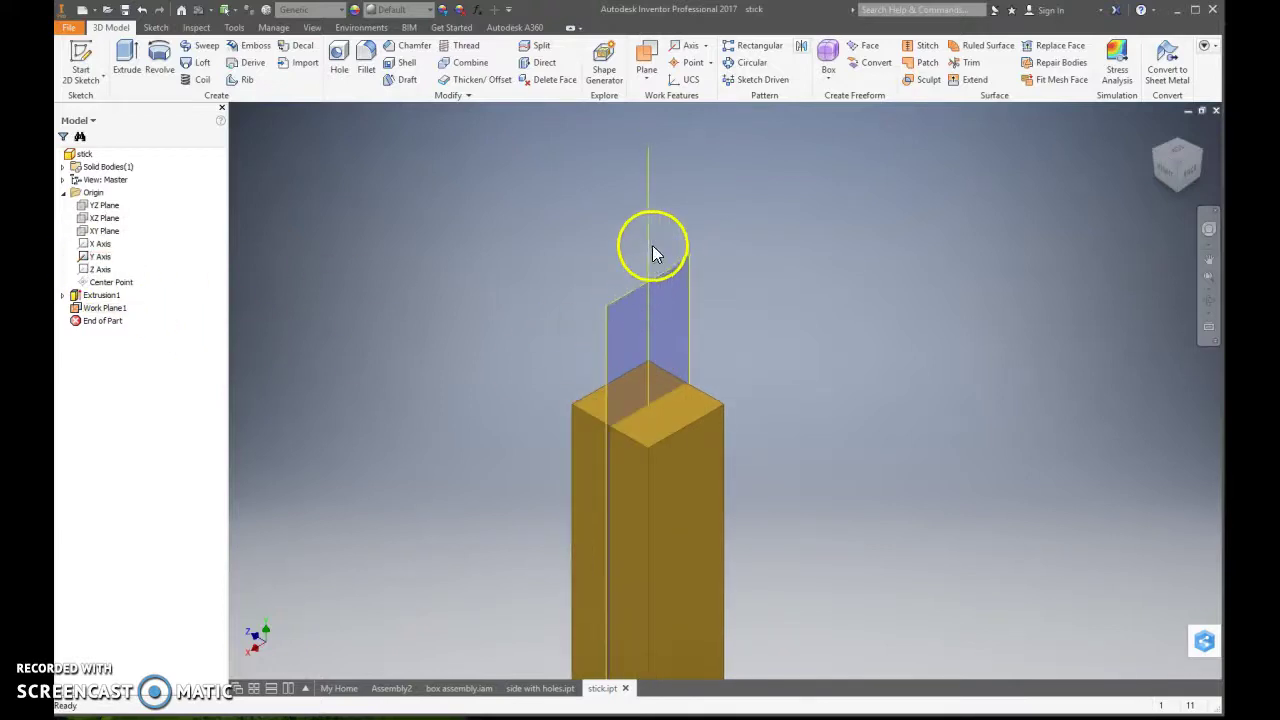
{"action": "scroll", "coordinate": [689, 447], "scroll_direction": "down", "scroll_amount": 3}
{"action": "scroll", "coordinate": [698, 520], "scroll_direction": "down", "scroll_amount": 5}
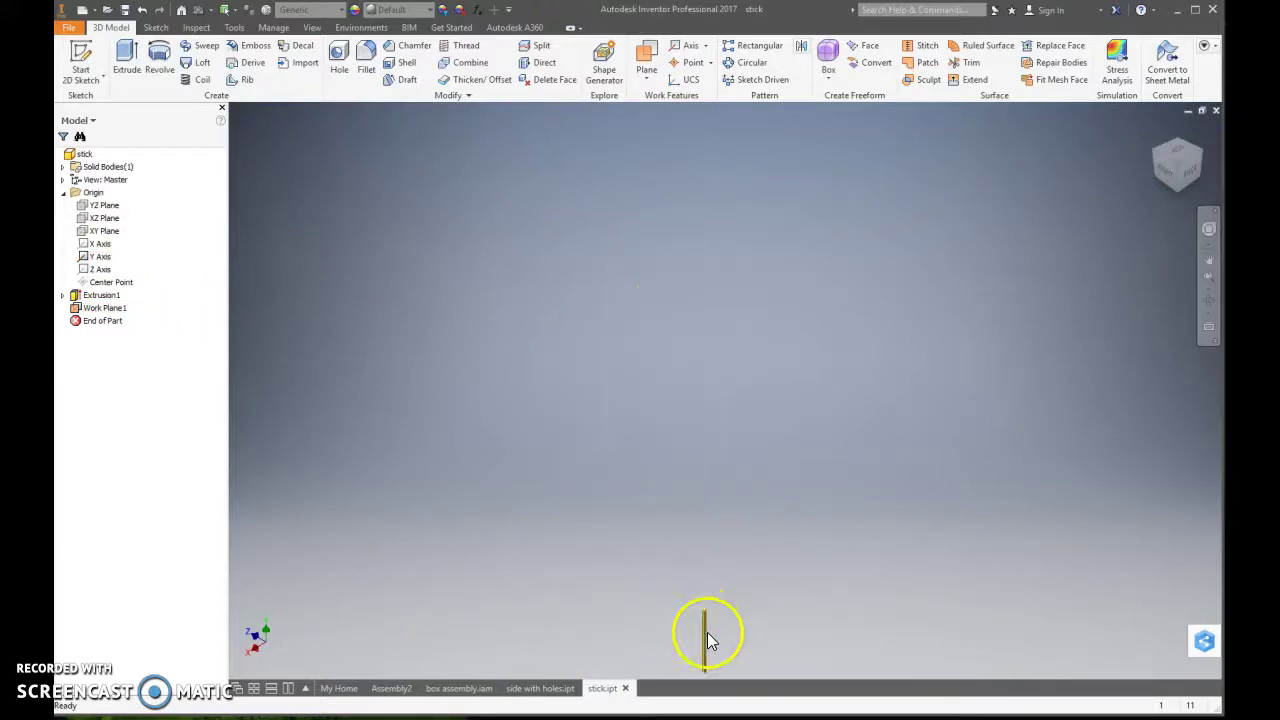
{"action": "scroll", "coordinate": [733, 628], "scroll_direction": "up", "scroll_amount": 4}
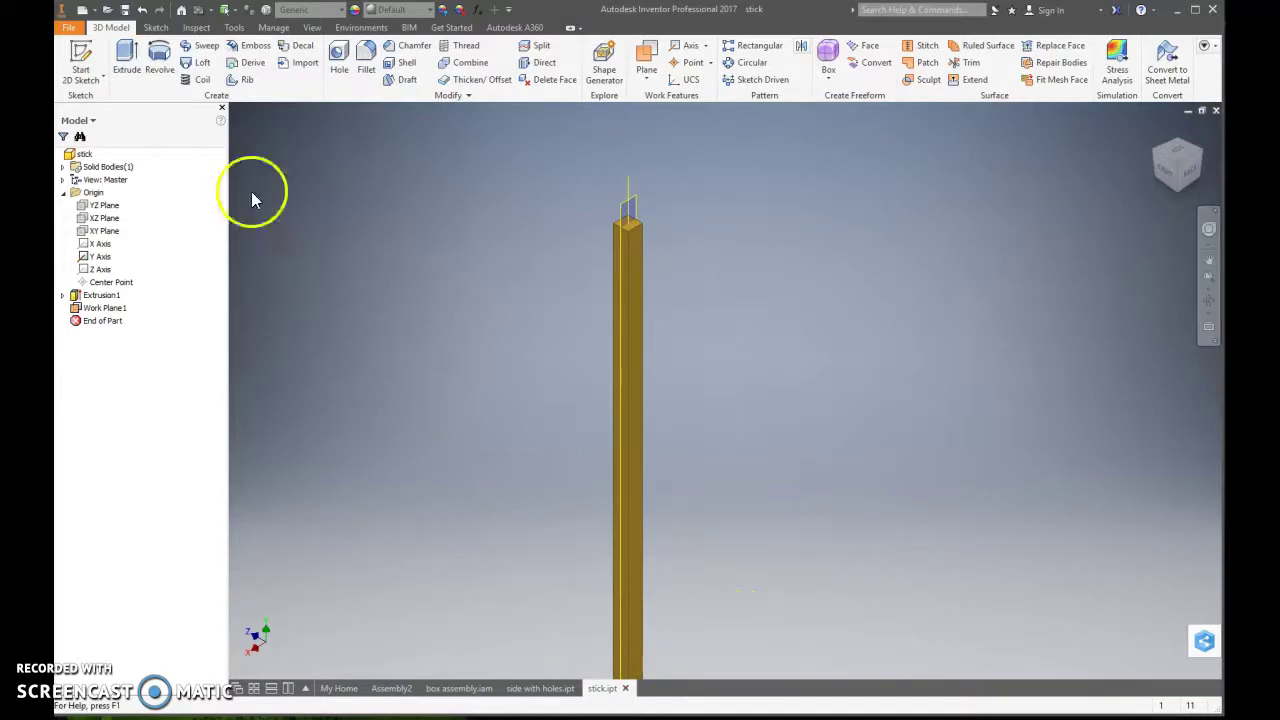
Create a new standard part and start a 2D sketch on the XZ plane
{"action": "left_click", "coordinate": [70, 28]}
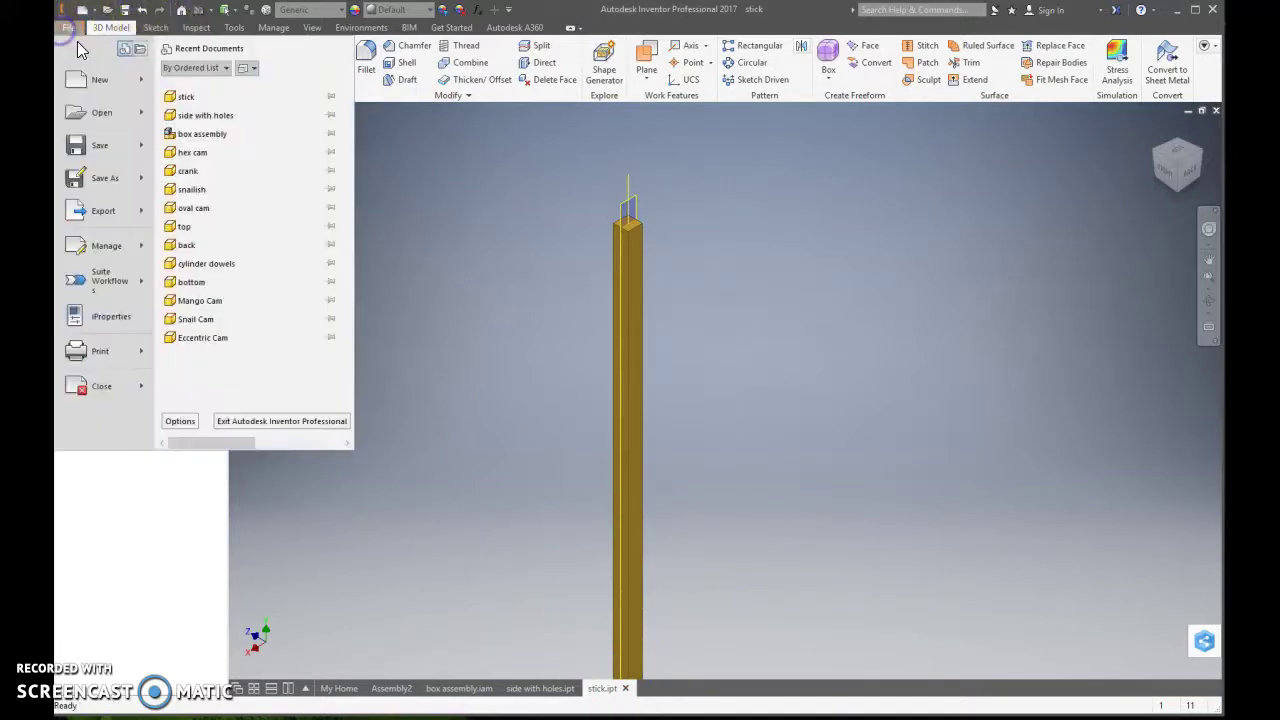
{"action": "left_click", "coordinate": [90, 80]}
{"action": "double_click", "coordinate": [578, 257]}
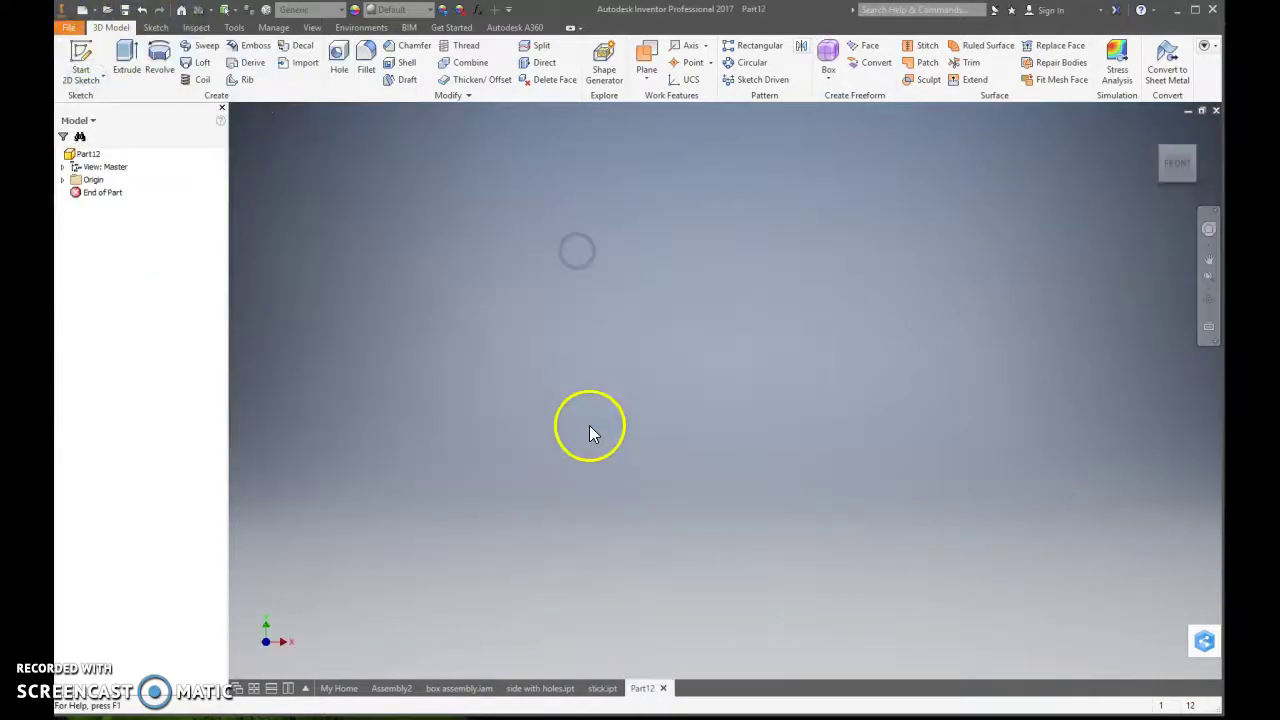
{"action": "left_click", "coordinate": [81, 62]}
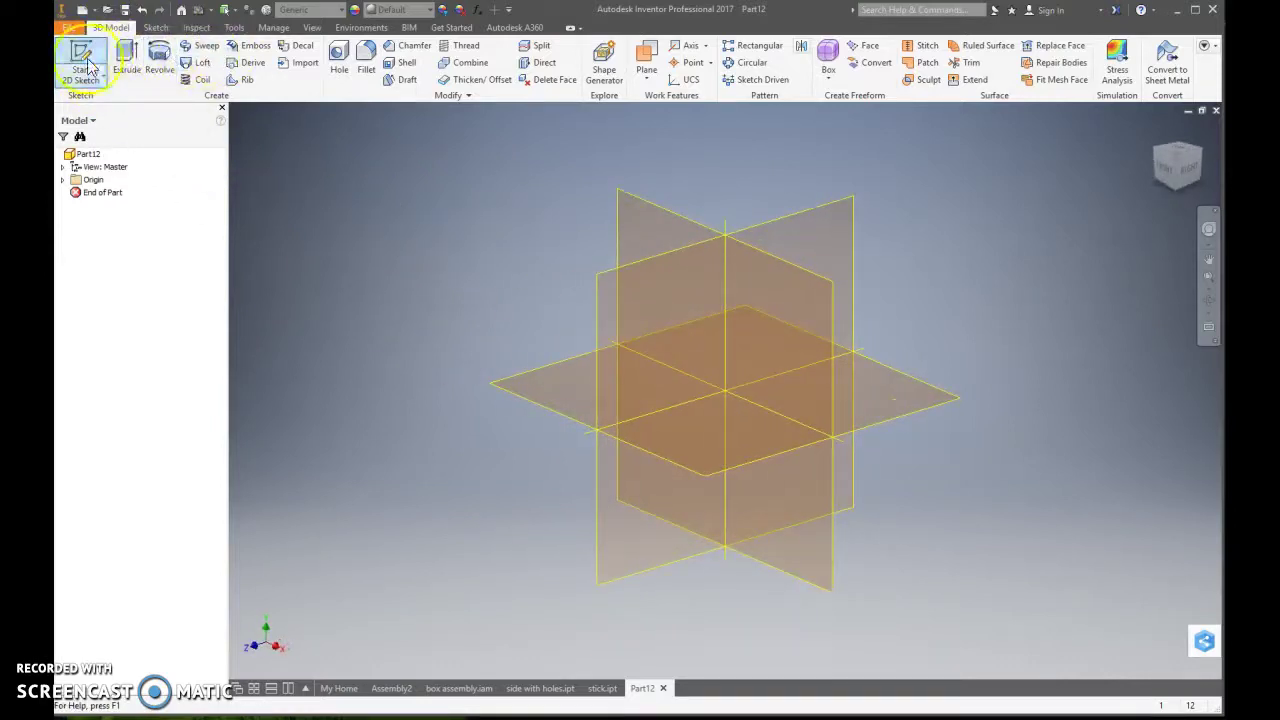
{"action": "left_click", "coordinate": [566, 392]}
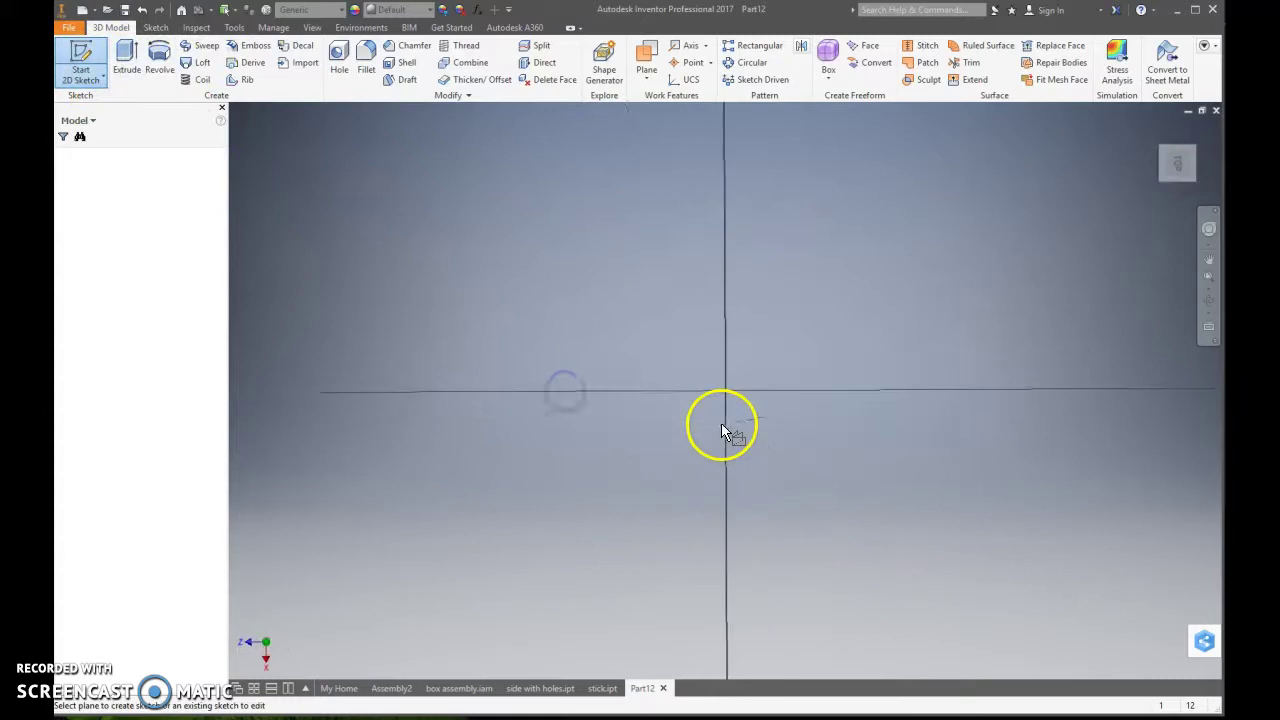
Draw a corner-to-corner 0.25 in square from the origin, then undo it
{"action": "left_click", "coordinate": [236, 80]}
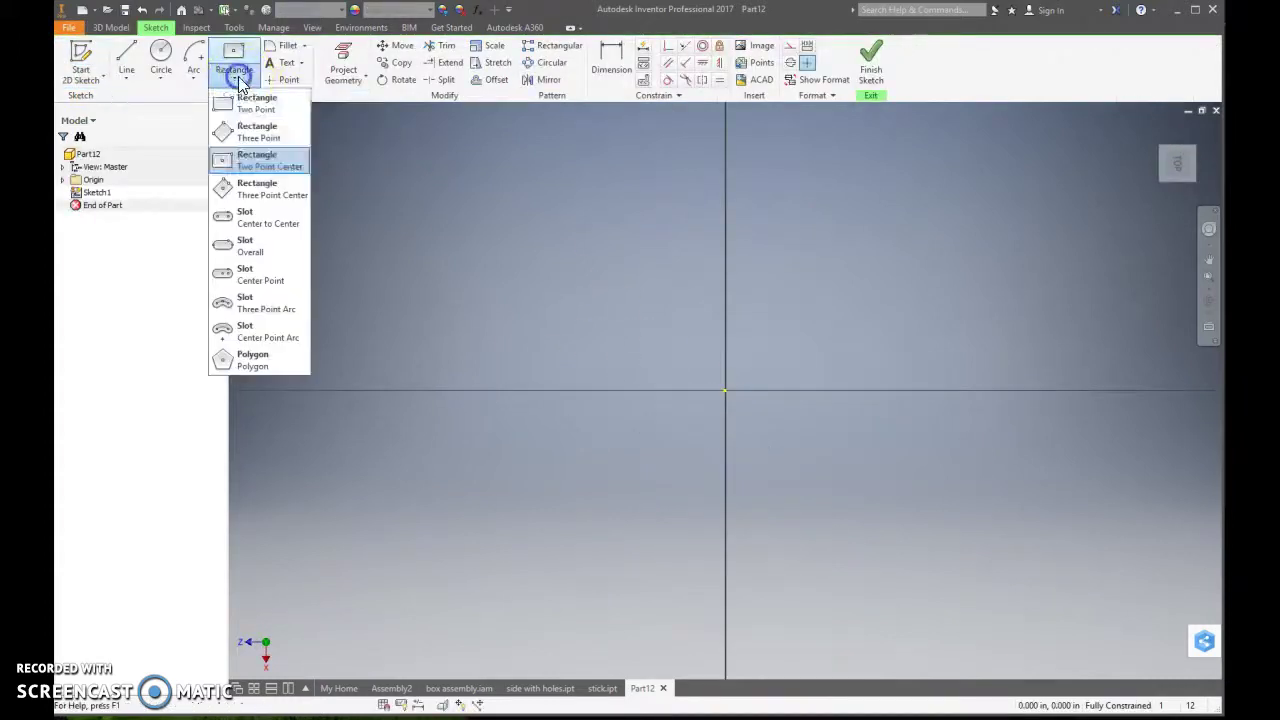
{"action": "left_click", "coordinate": [250, 172]}
{"action": "left_click", "coordinate": [725, 390]}
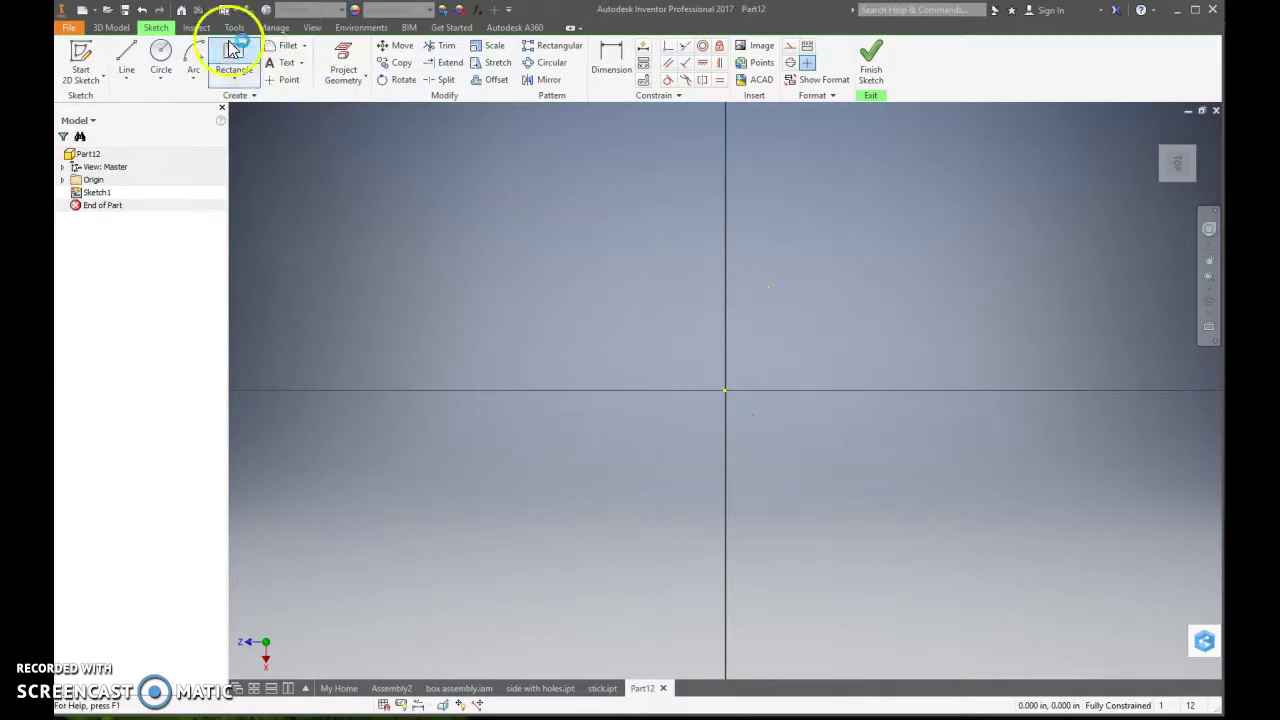
{"action": "left_click", "coordinate": [234, 79]}
{"action": "left_click", "coordinate": [258, 128]}
{"action": "mouse_move", "coordinate": [725, 390]}
{"action": "left_mouse_down"}
{"action": "mouse_move", "coordinate": [720, 403]}
{"action": "mouse_move", "coordinate": [869, 266]}
{"action": "mouse_move", "coordinate": [877, 220]}
{"action": "left_mouse_up"}
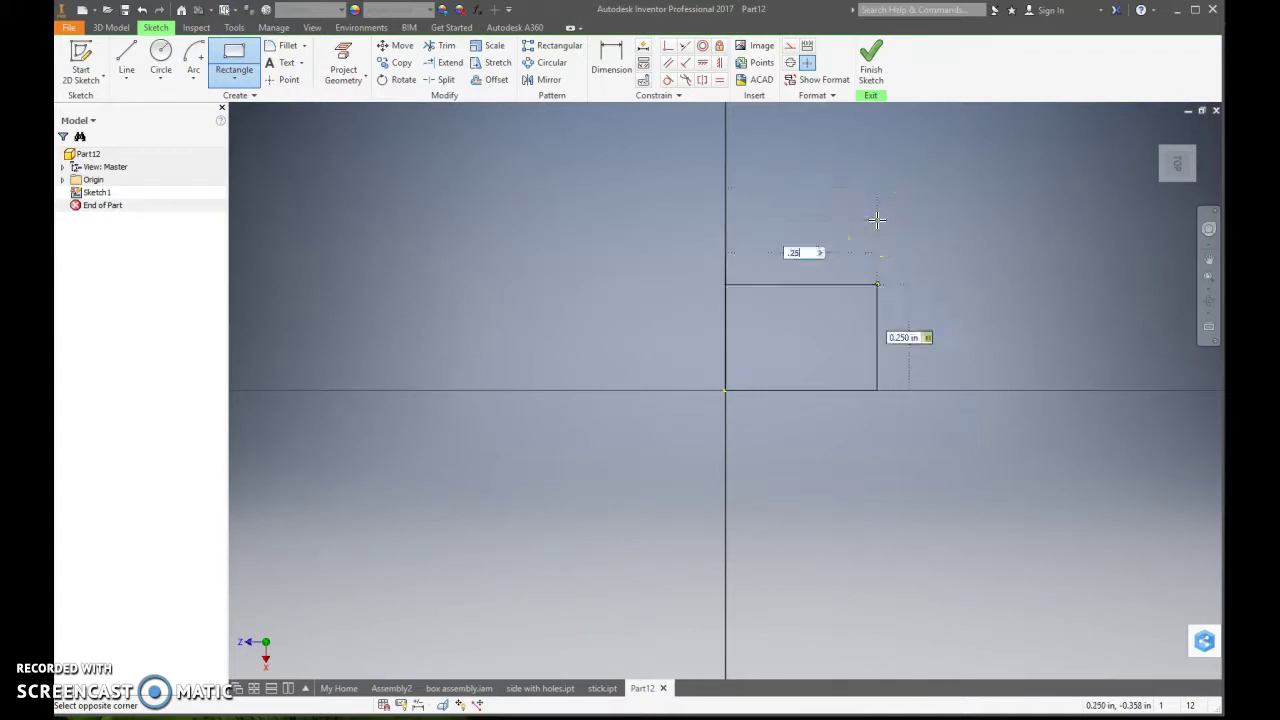
{"action": "type", "text": ".25"}
{"action": "key", "text": "Return"}
{"action": "left_click", "coordinate": [851, 277]}
{"action": "left_click", "coordinate": [405, 75]}
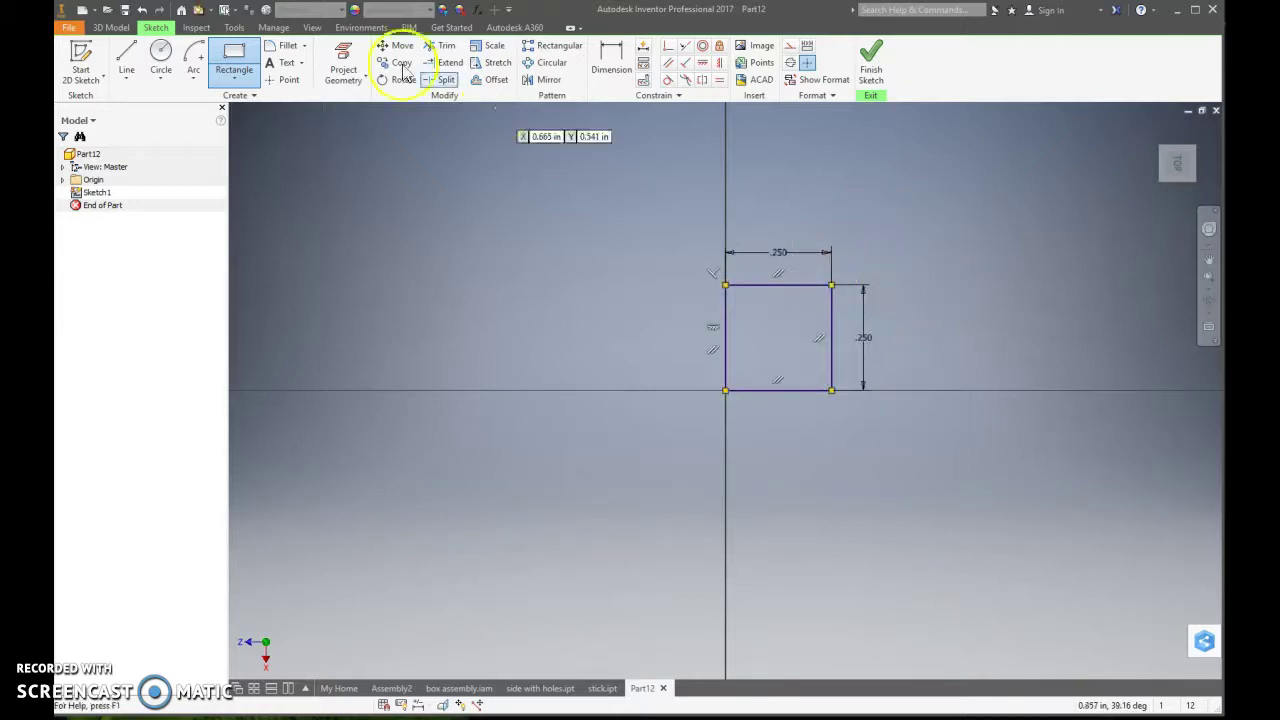
{"action": "left_click", "coordinate": [145, 11]}
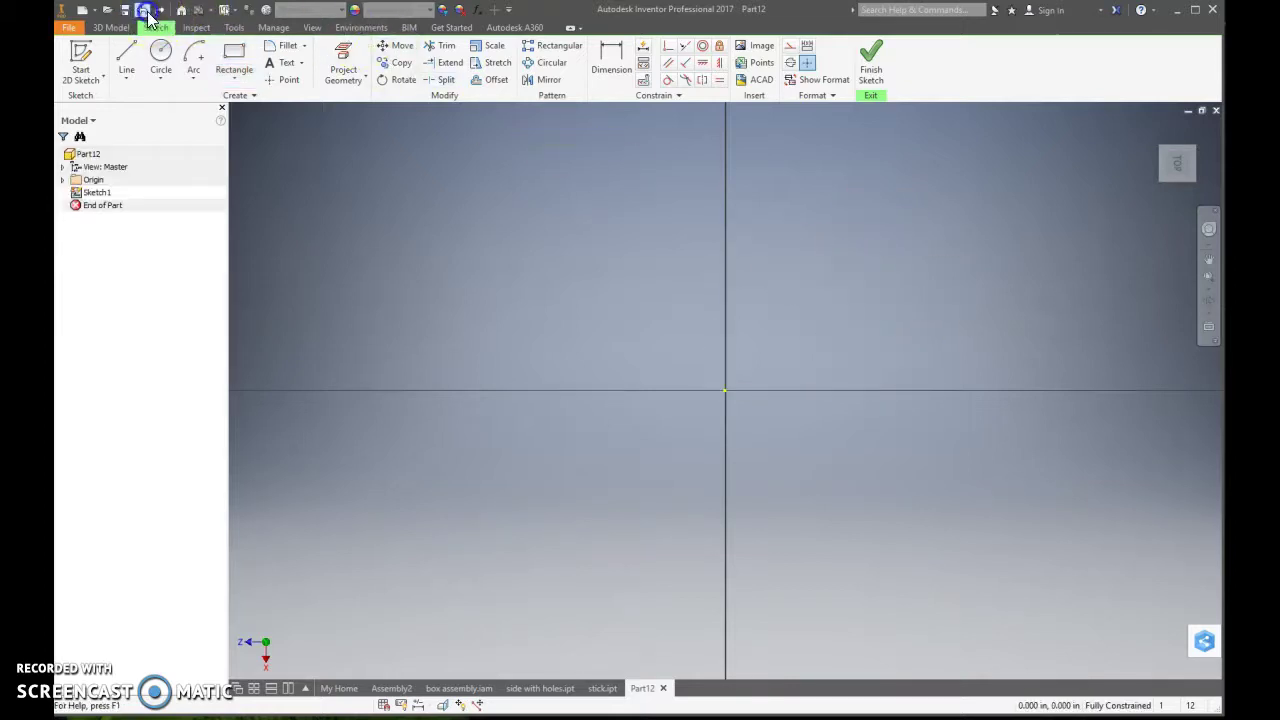
Draw a centre-point 0.25 × 0.25 in square on the origin and finish the sketch
{"action": "left_click", "coordinate": [235, 82]}
{"action": "left_click", "coordinate": [251, 161]}
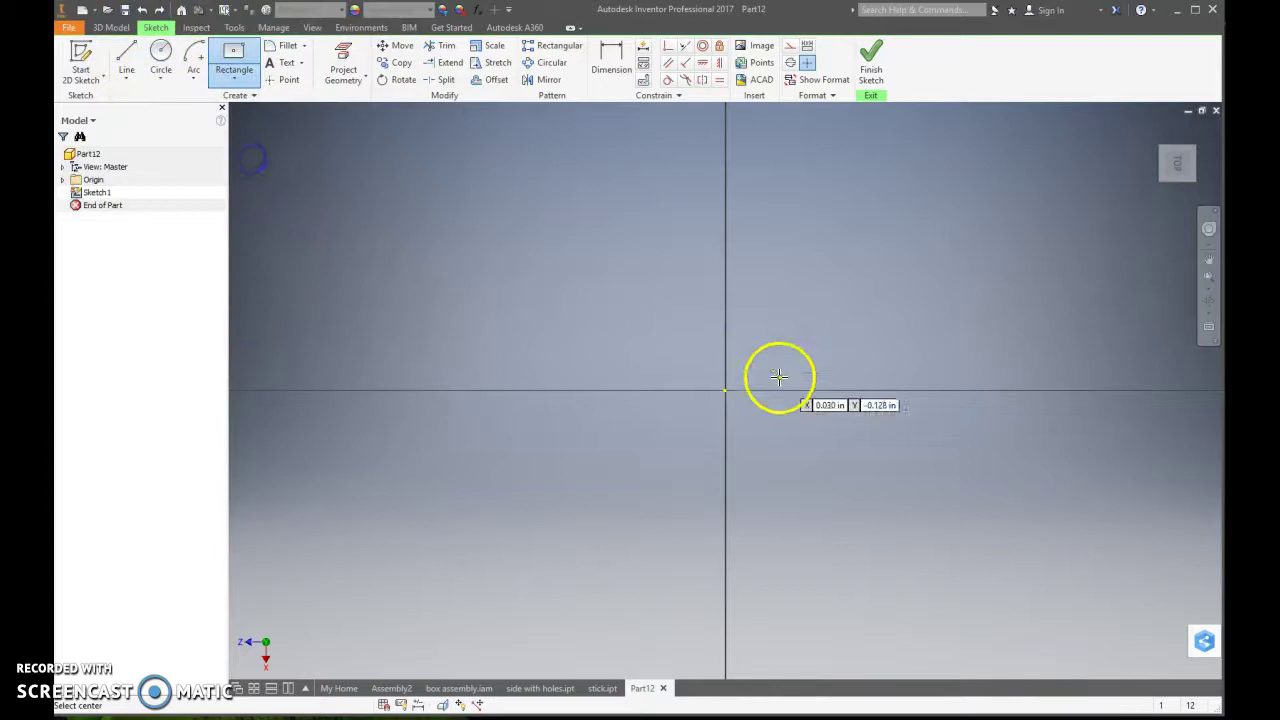
{"action": "left_click", "coordinate": [724, 390]}
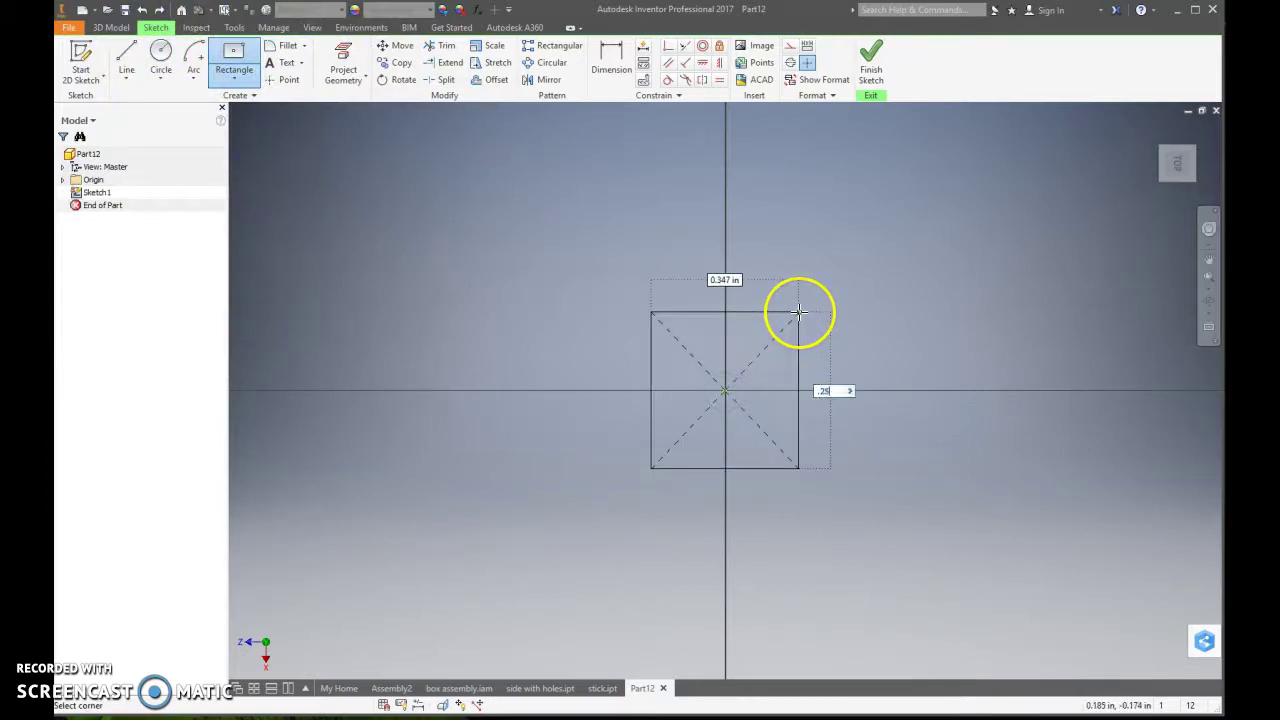
{"action": "key", "text": "Tab"}
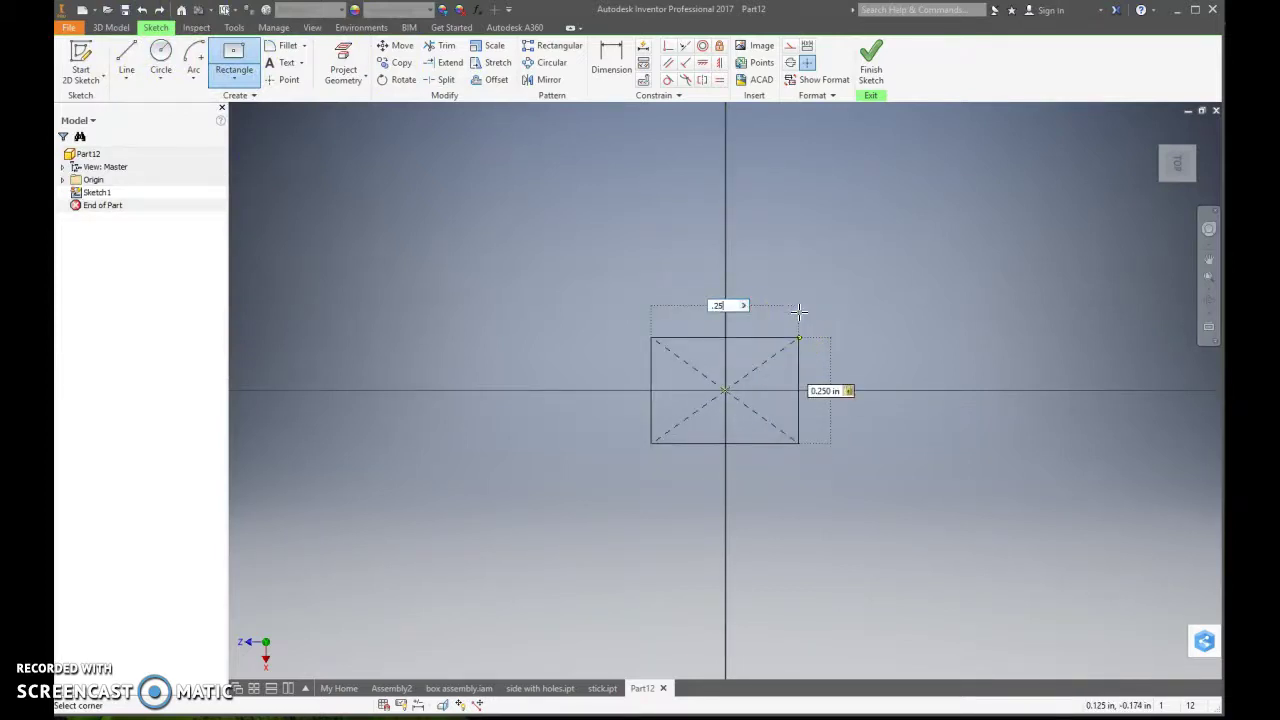
{"action": "key", "text": "Return"}
{"action": "left_click", "coordinate": [871, 62]}
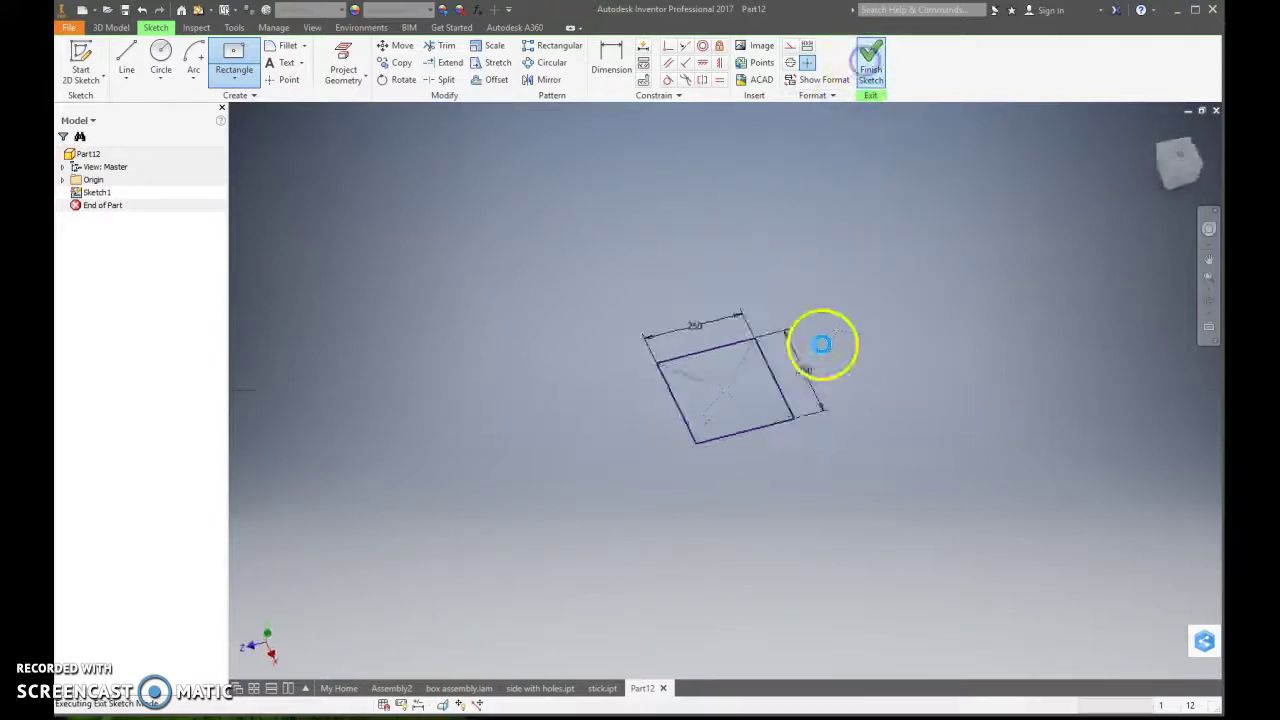
Extrude the square 7 deep into a bar and view it from front and angled
{"action": "left_click", "coordinate": [126, 62]}
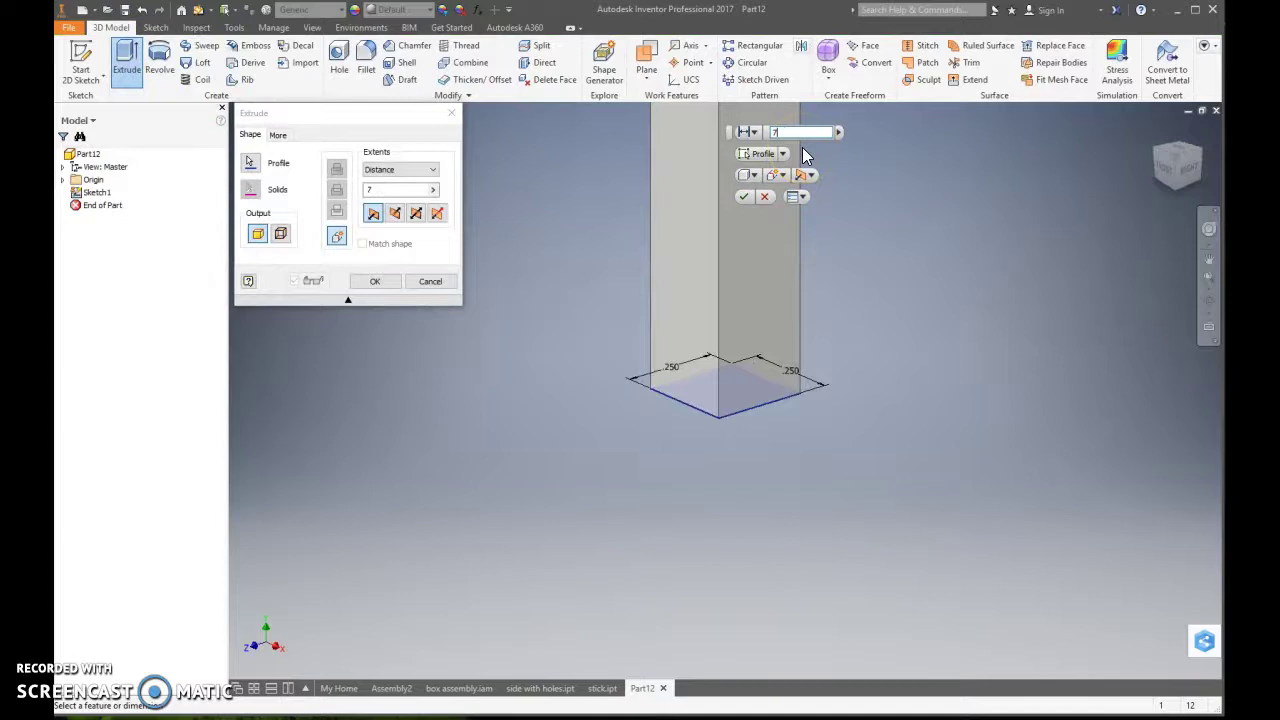
{"action": "key", "text": "Return"}
{"action": "left_click", "coordinate": [1180, 165]}
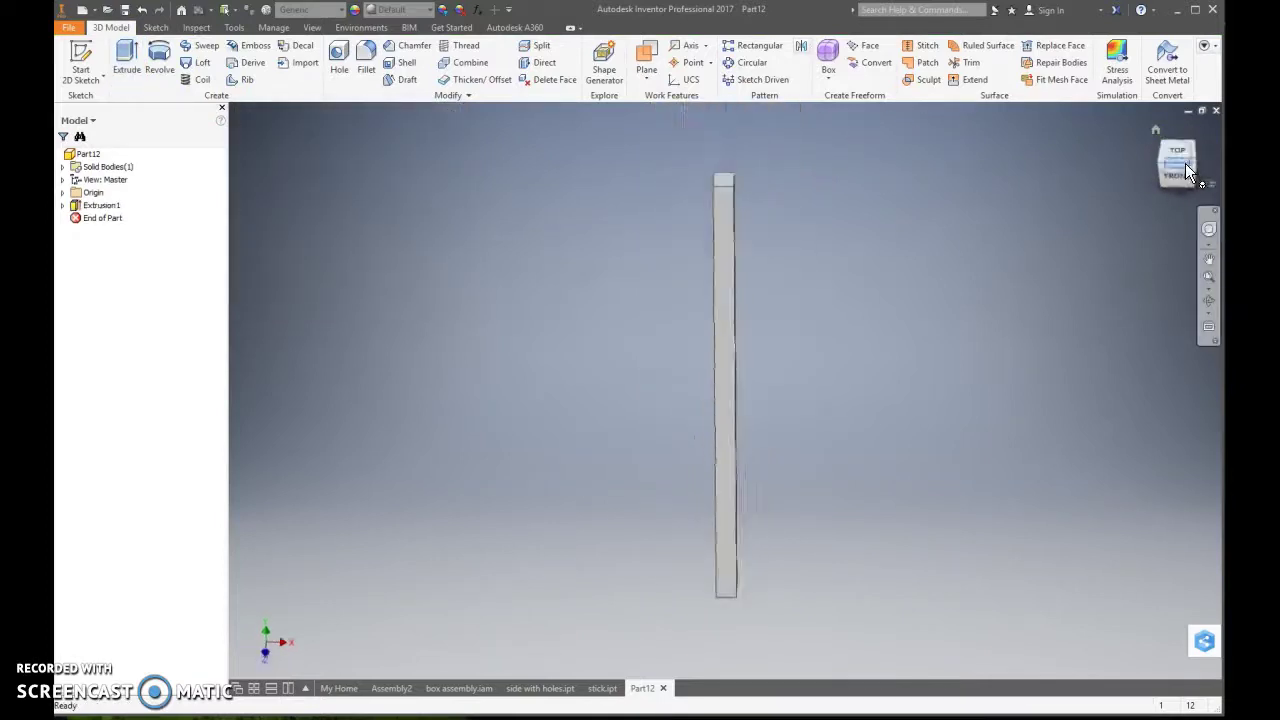
{"action": "left_click", "coordinate": [1193, 165]}
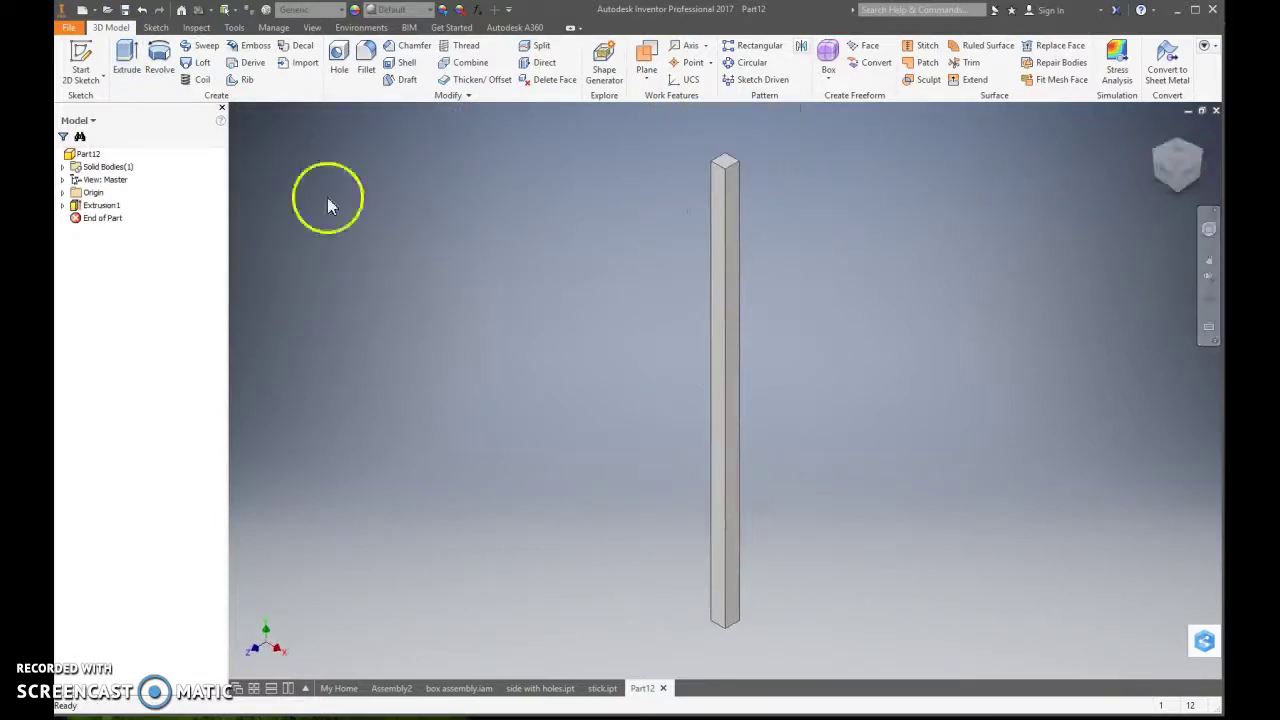
Make the part's Y Axis visible, then close Part12
{"action": "left_click", "coordinate": [62, 192]}
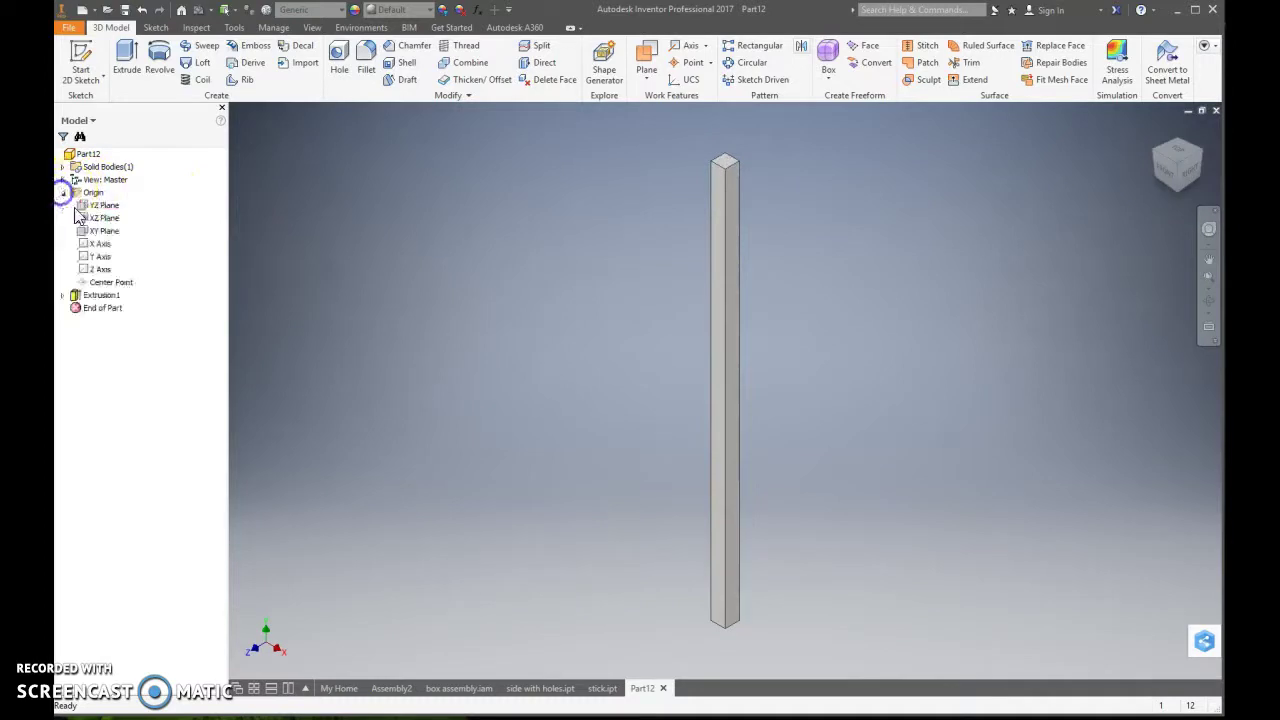
{"action": "right_click", "coordinate": [92, 258]}
{"action": "left_click", "coordinate": [108, 331]}
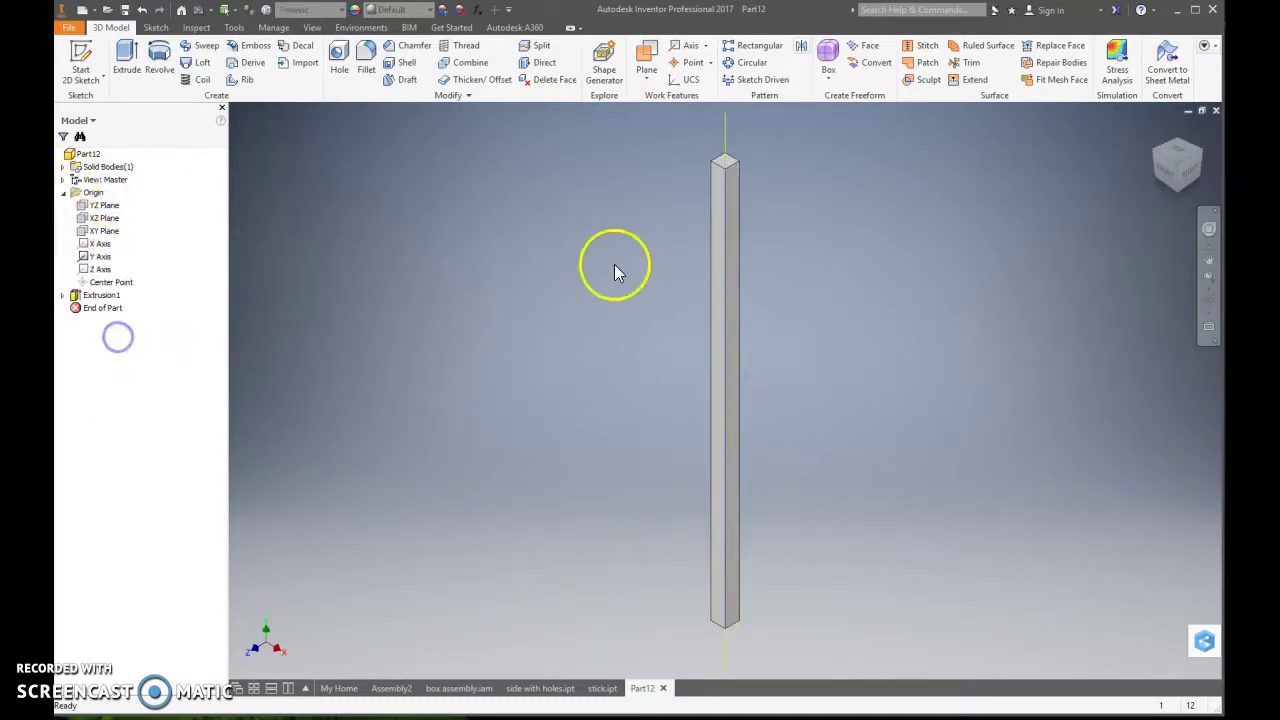
{"action": "scroll", "coordinate": [740, 148], "scroll_direction": "up", "scroll_amount": 3}
{"action": "scroll", "coordinate": [700, 160], "scroll_direction": "up", "scroll_amount": 5}
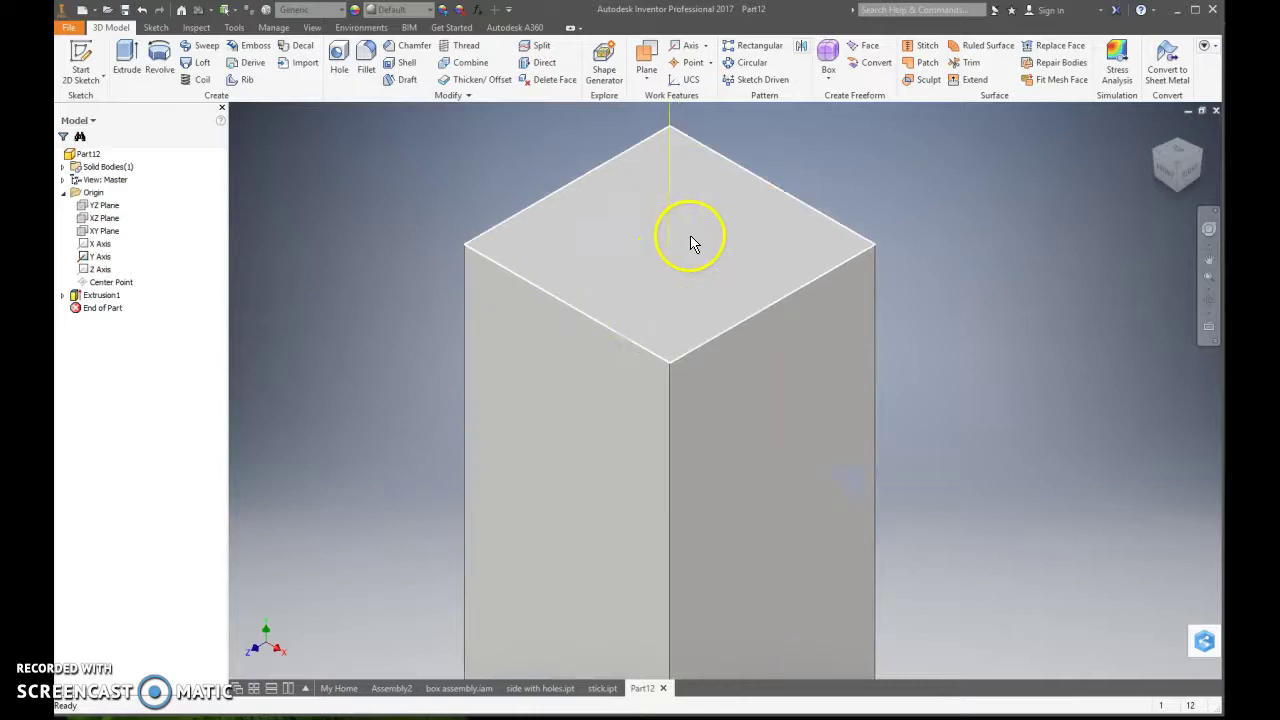
{"action": "scroll", "coordinate": [676, 252], "scroll_direction": "up", "scroll_amount": 2}
{"action": "scroll", "coordinate": [677, 250], "scroll_direction": "down", "scroll_amount": 5}
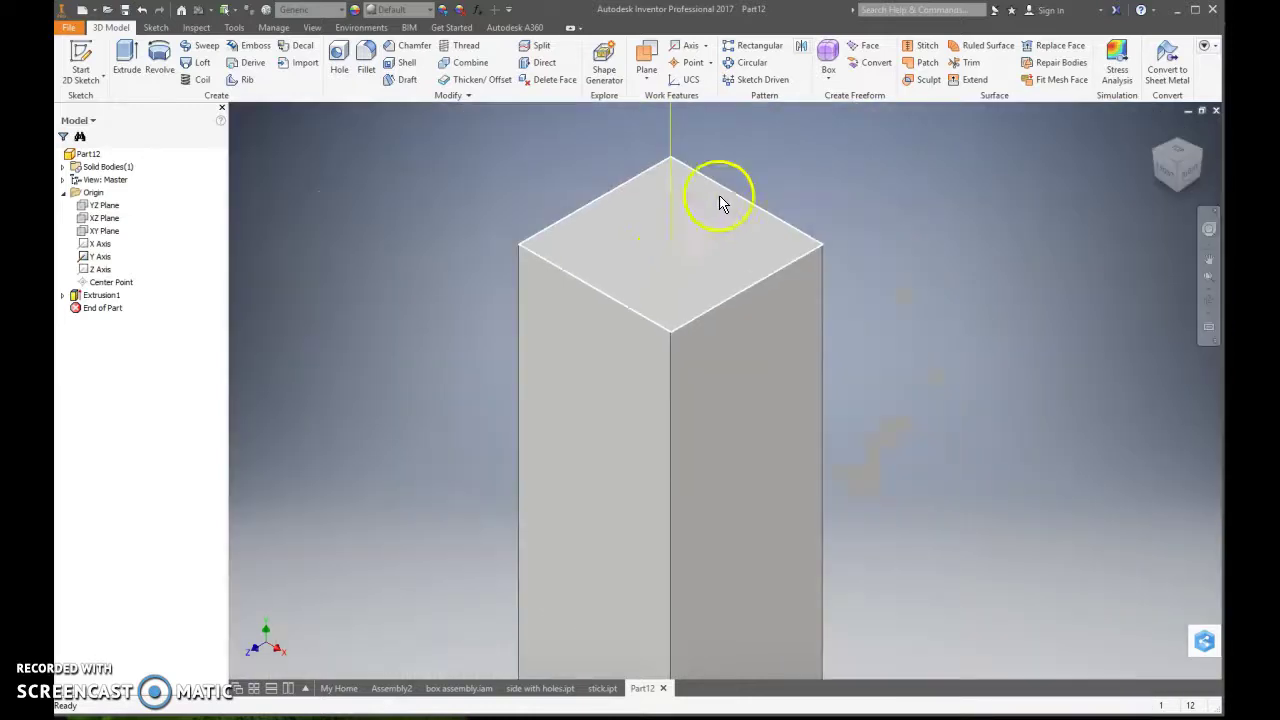
{"action": "scroll", "coordinate": [785, 210], "scroll_direction": "down", "scroll_amount": 4}
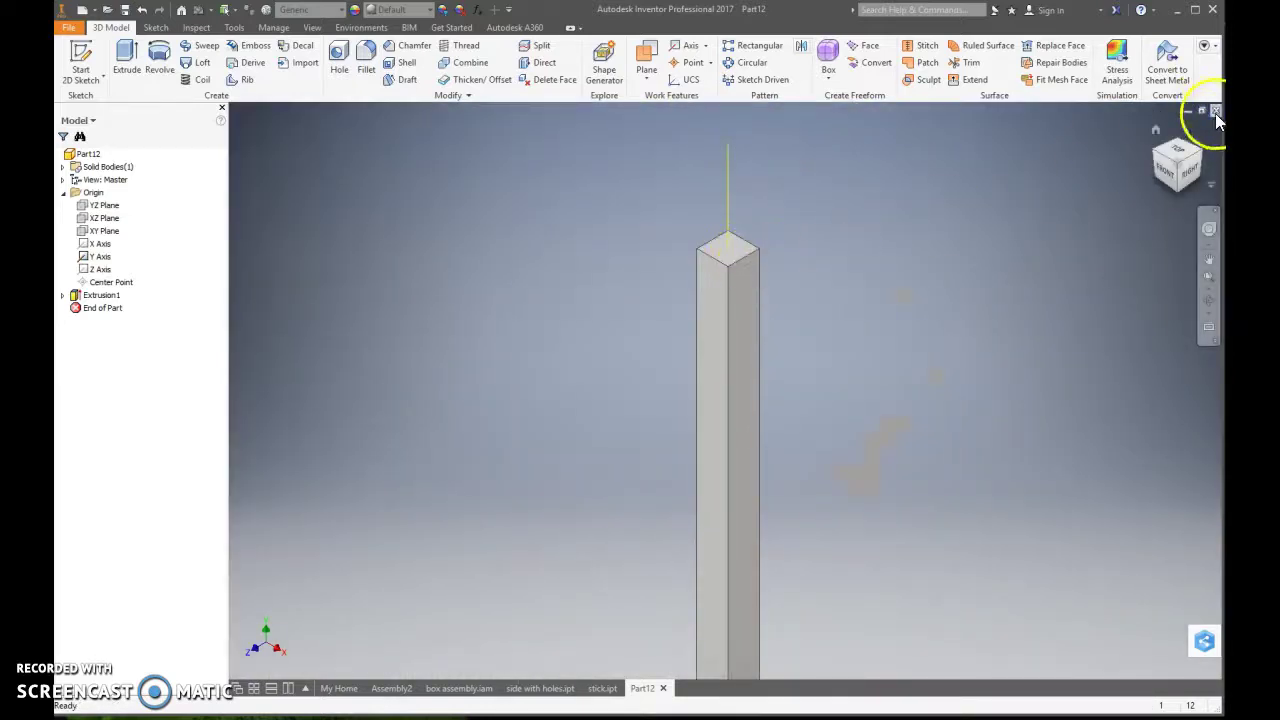
{"action": "left_click", "coordinate": [1215, 111]}
Discard Part12 without saving and show the stick in isometric view
{"action": "left_click", "coordinate": [603, 403]}
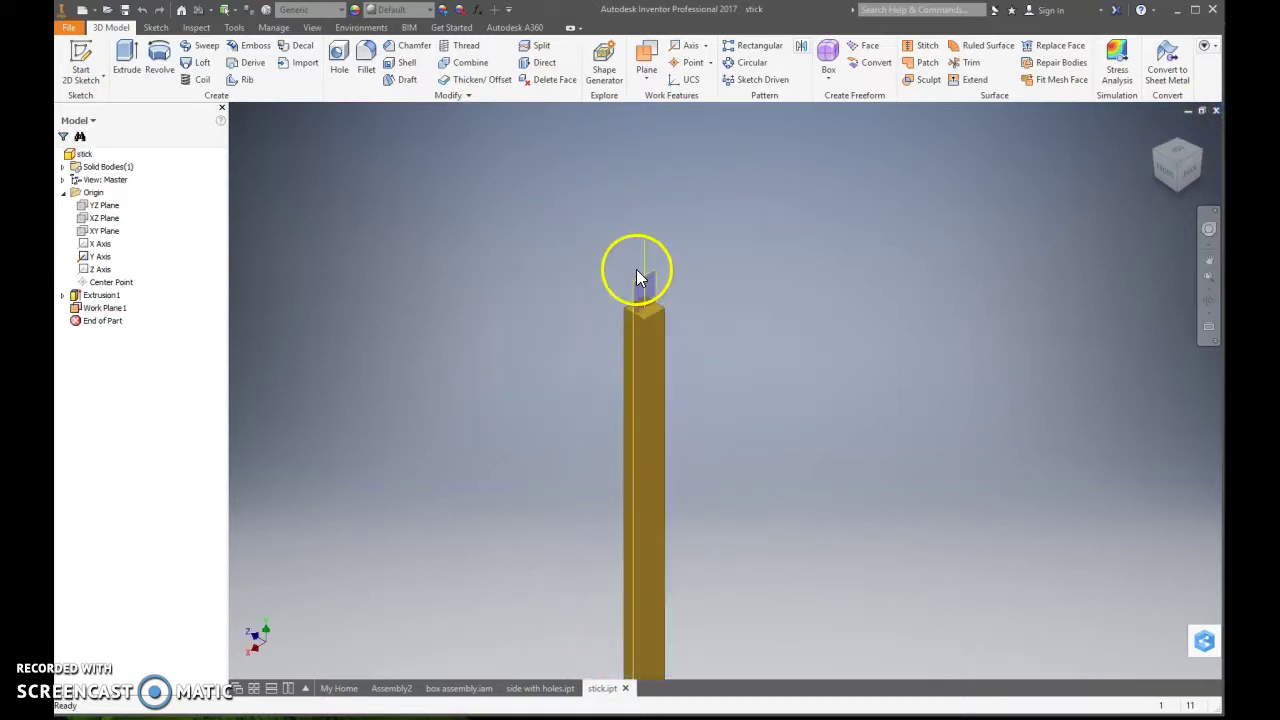
{"action": "key", "text": "F6"}
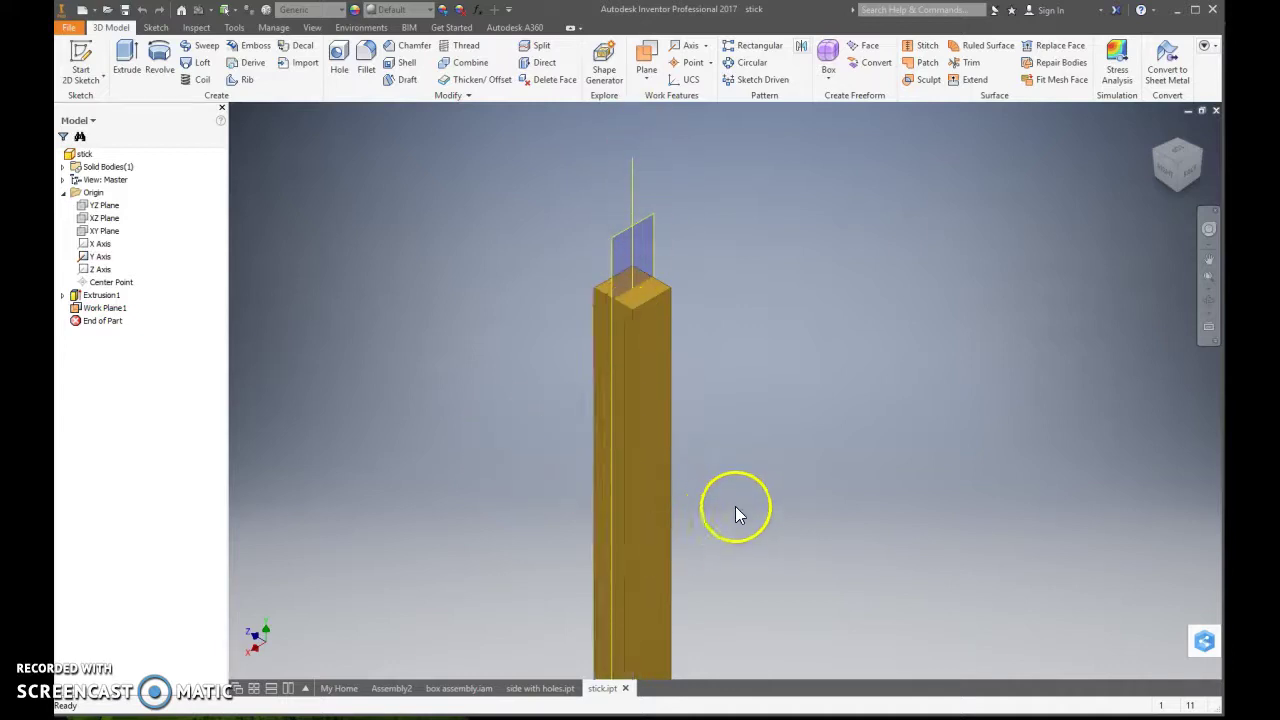
{"action": "scroll", "coordinate": [737, 509], "scroll_direction": "down", "scroll_amount": 2}
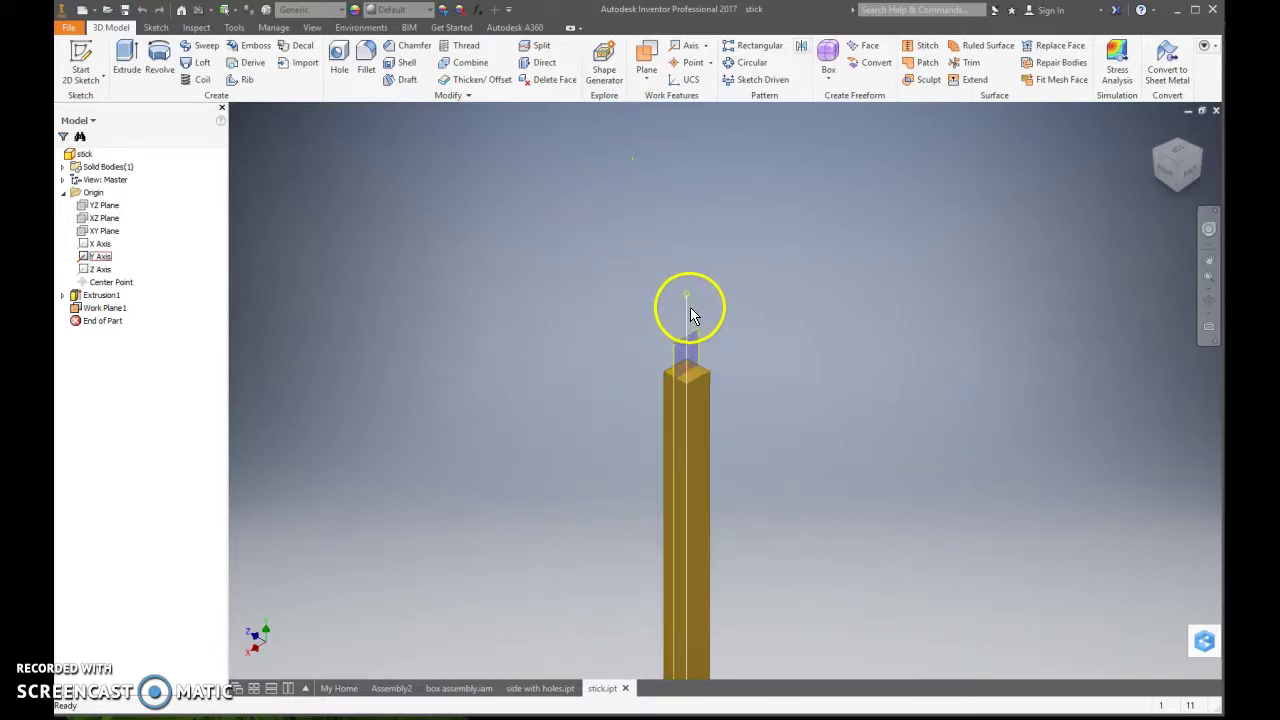
Check the box assembly and side-with-holes tabs, then bring up Assembly2 fully zoomed
{"action": "left_click", "coordinate": [445, 688]}
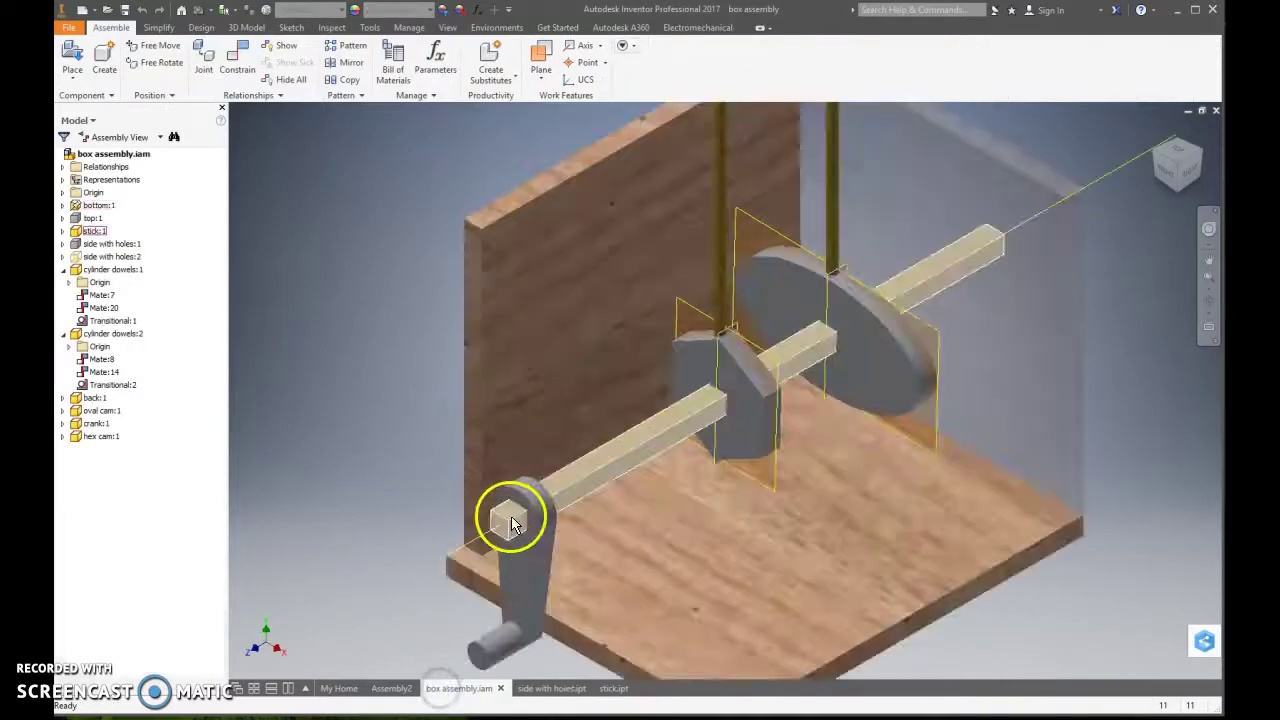
{"action": "scroll", "coordinate": [489, 531], "scroll_direction": "up", "scroll_amount": 3}
{"action": "scroll", "coordinate": [1012, 311], "scroll_direction": "down", "scroll_amount": 5}
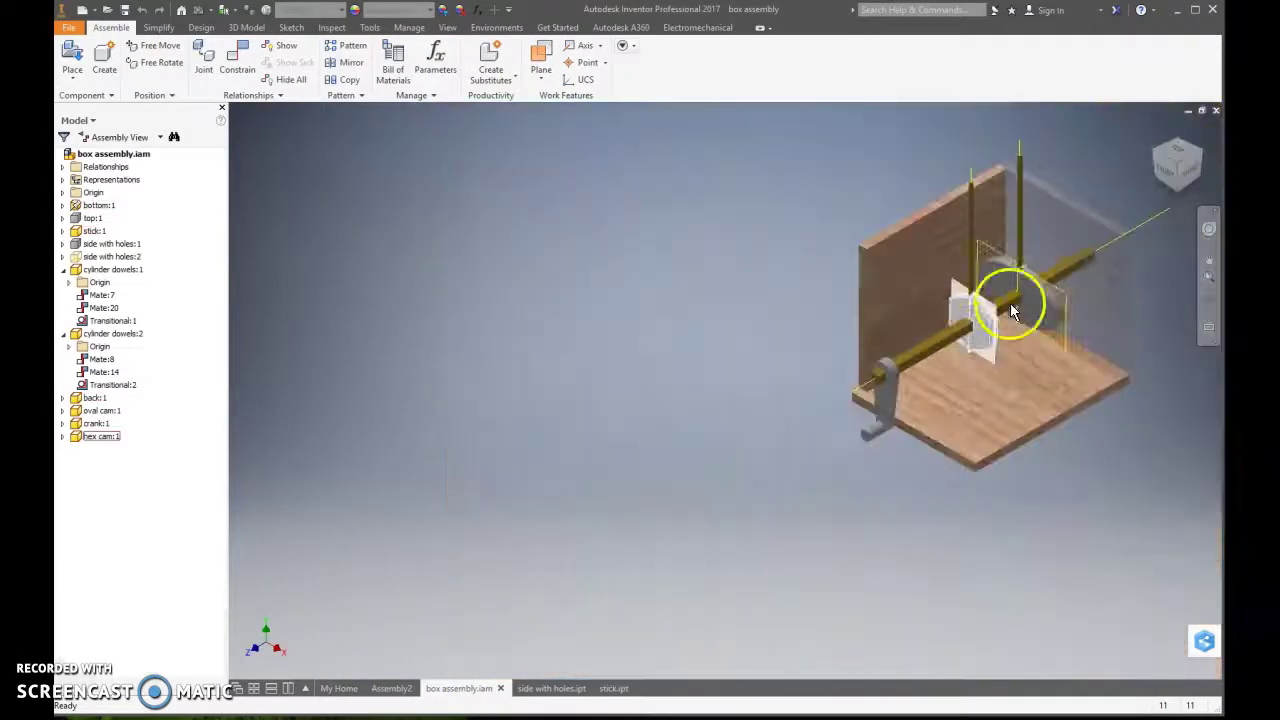
{"action": "scroll", "coordinate": [1012, 311], "scroll_direction": "up", "scroll_amount": 4}
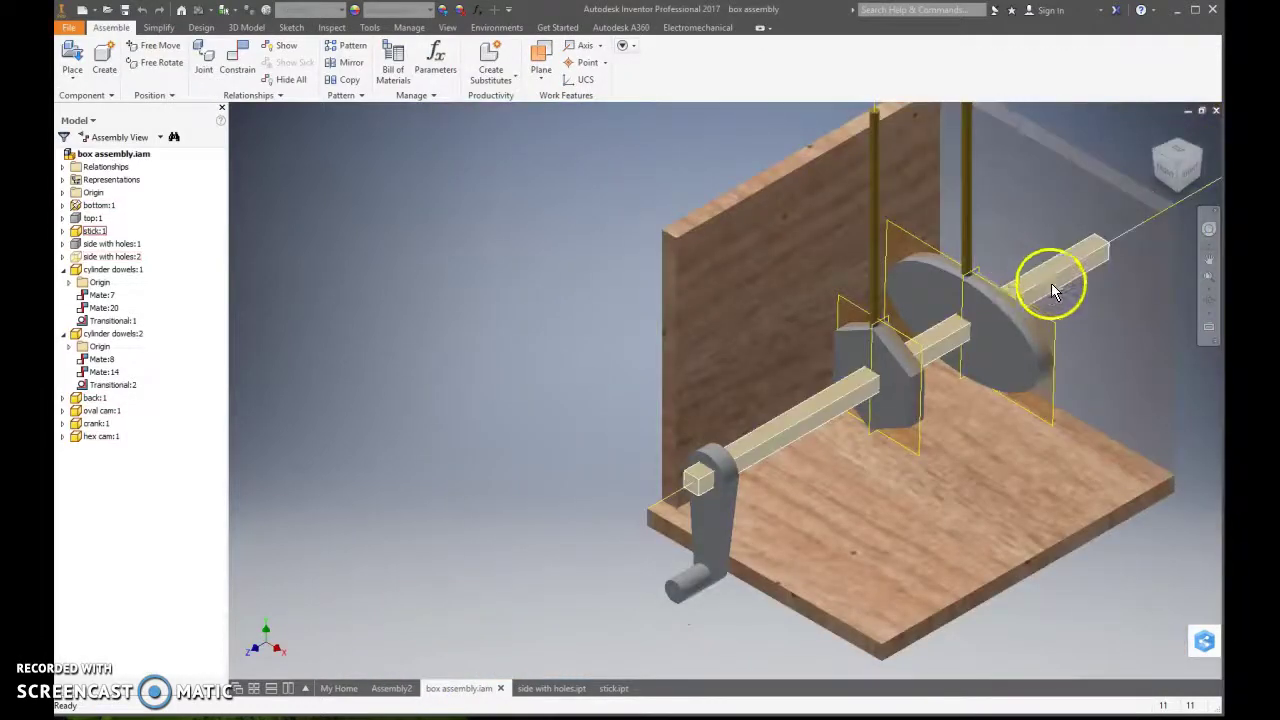
{"action": "left_click", "coordinate": [546, 690]}
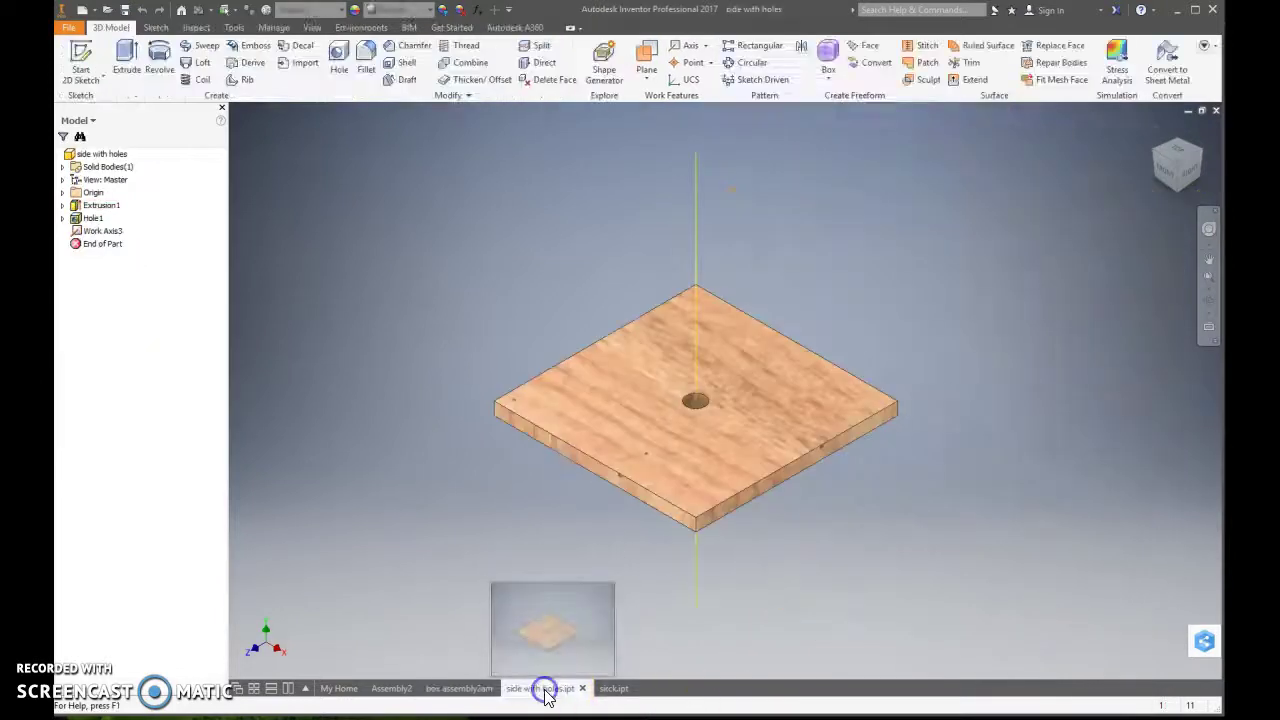
{"action": "left_click", "coordinate": [392, 690]}
{"action": "key", "text": "F6"}
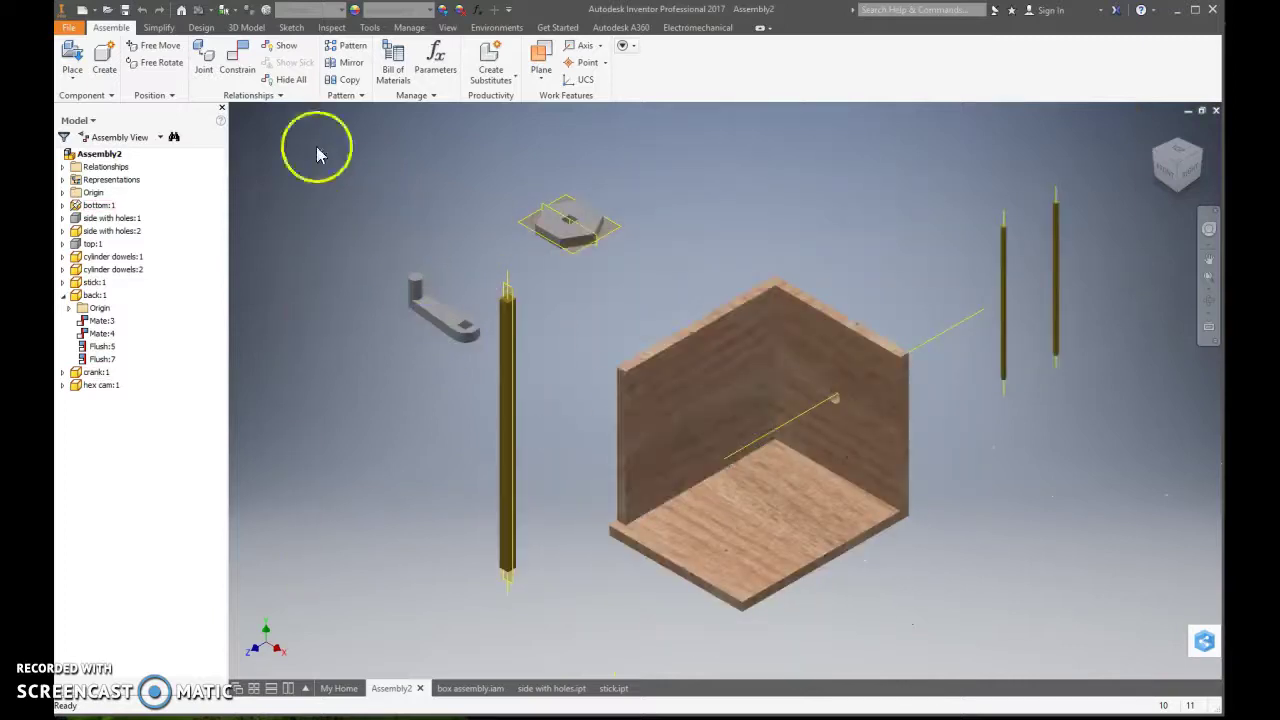
Mate the stick's axis to the box's side-hole axis and slide the stick along it
{"action": "left_click", "coordinate": [238, 58]}
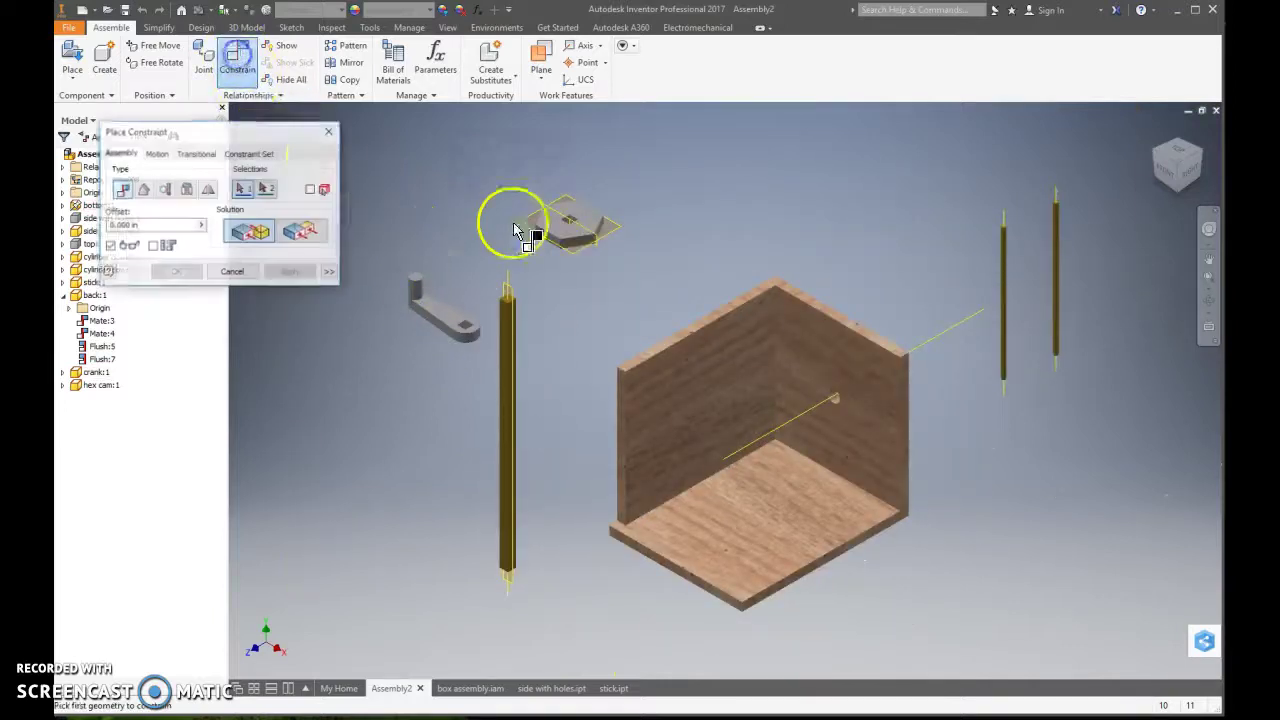
{"action": "left_click", "coordinate": [507, 283]}
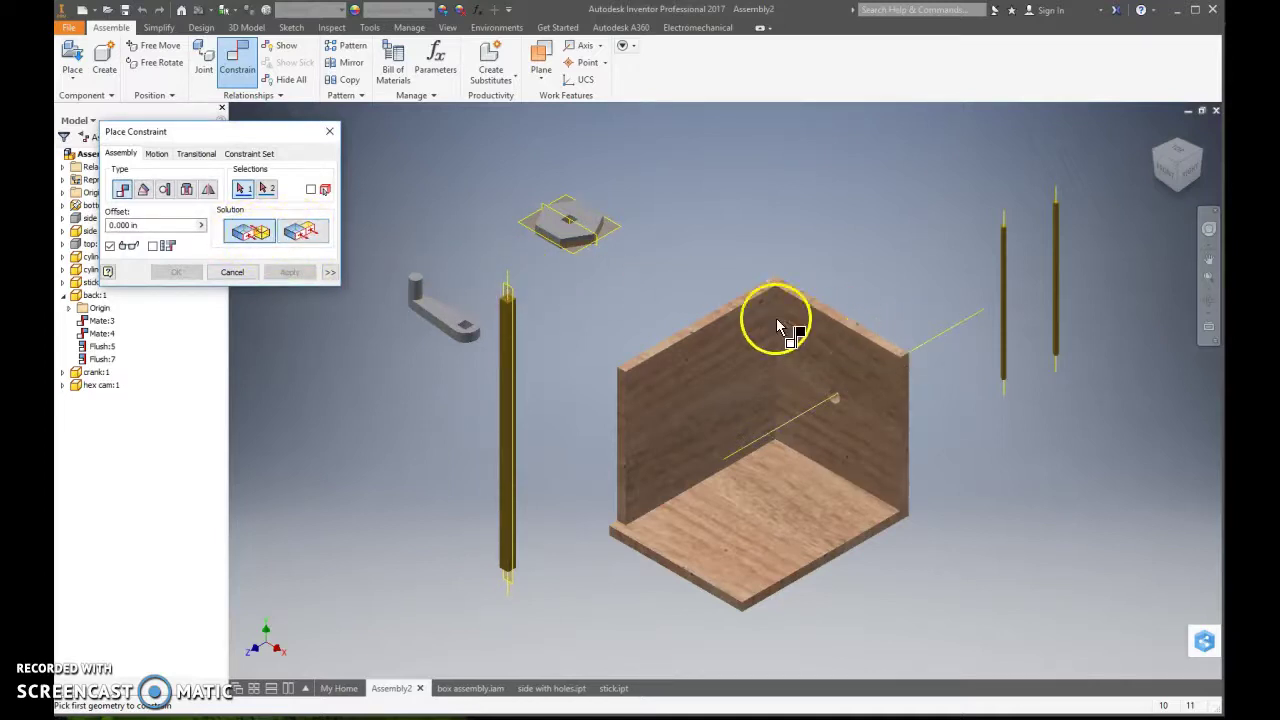
{"action": "scroll", "coordinate": [435, 260], "scroll_direction": "up", "scroll_amount": 5}
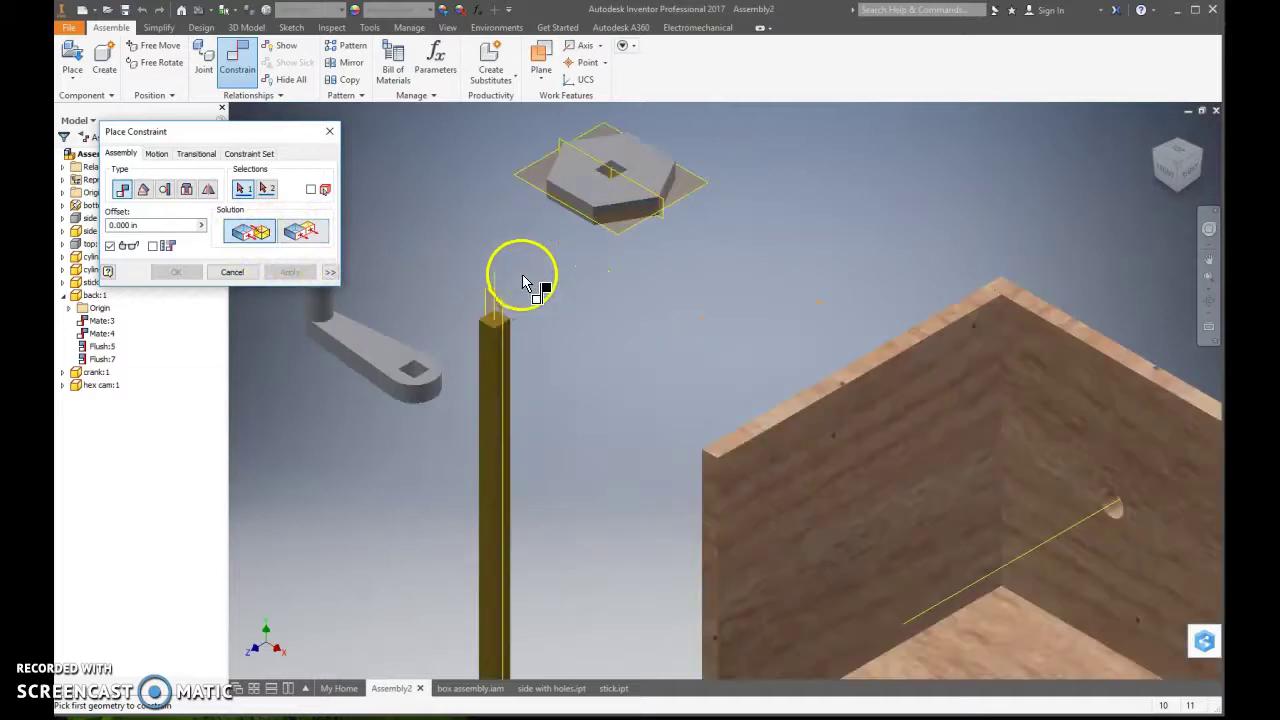
{"action": "left_click", "coordinate": [476, 289]}
{"action": "scroll", "coordinate": [583, 316], "scroll_direction": "down", "scroll_amount": 3}
{"action": "middle_click_drag", "start_coordinate": [583, 316], "coordinate": [353, 296]}
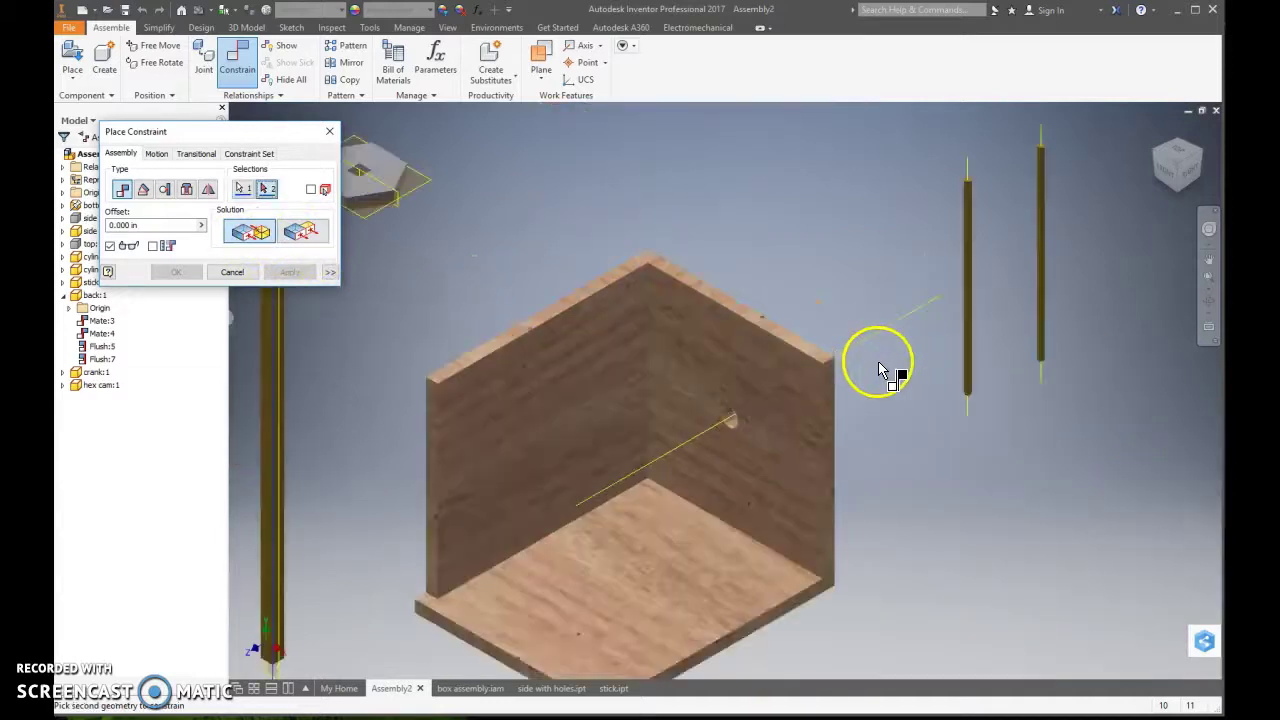
{"action": "left_click", "coordinate": [857, 349]}
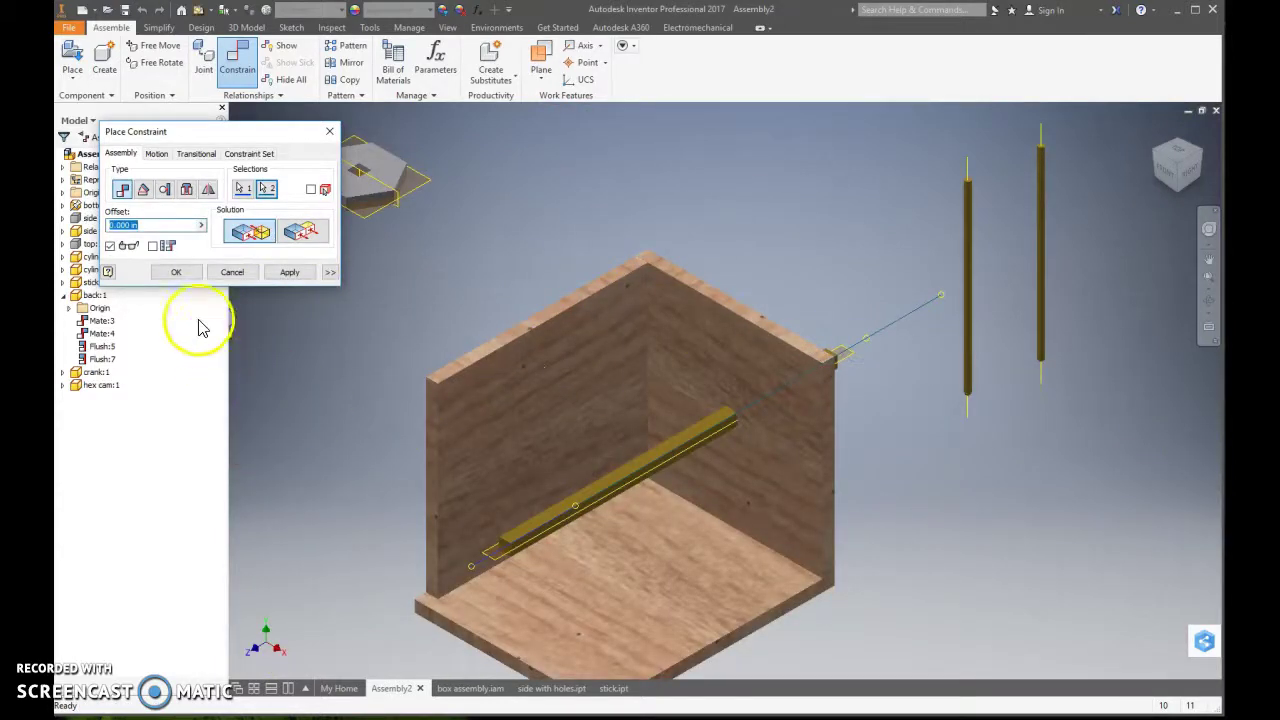
{"action": "left_click", "coordinate": [188, 270]}
{"action": "left_click_drag", "start_coordinate": [629, 480], "coordinate": [620, 539]}
{"action": "scroll", "coordinate": [603, 531], "scroll_direction": "down", "scroll_amount": 10}
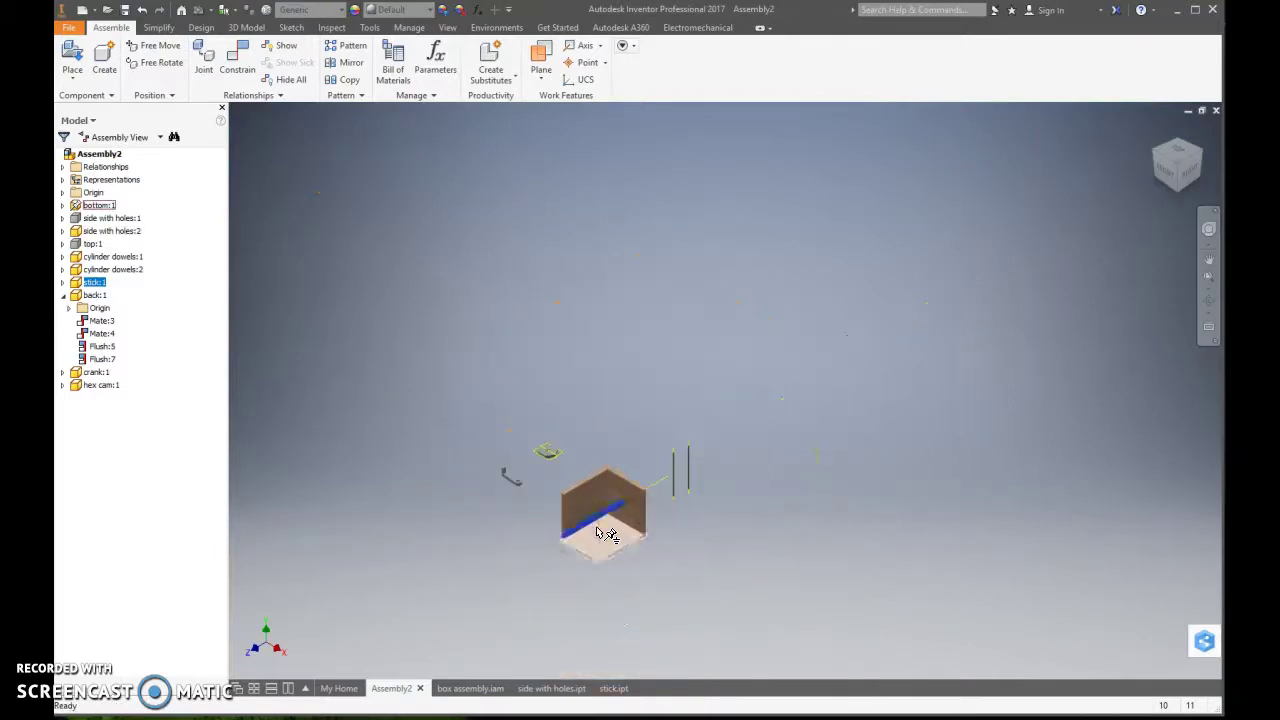
{"action": "scroll", "coordinate": [537, 606], "scroll_direction": "up", "scroll_amount": 8}
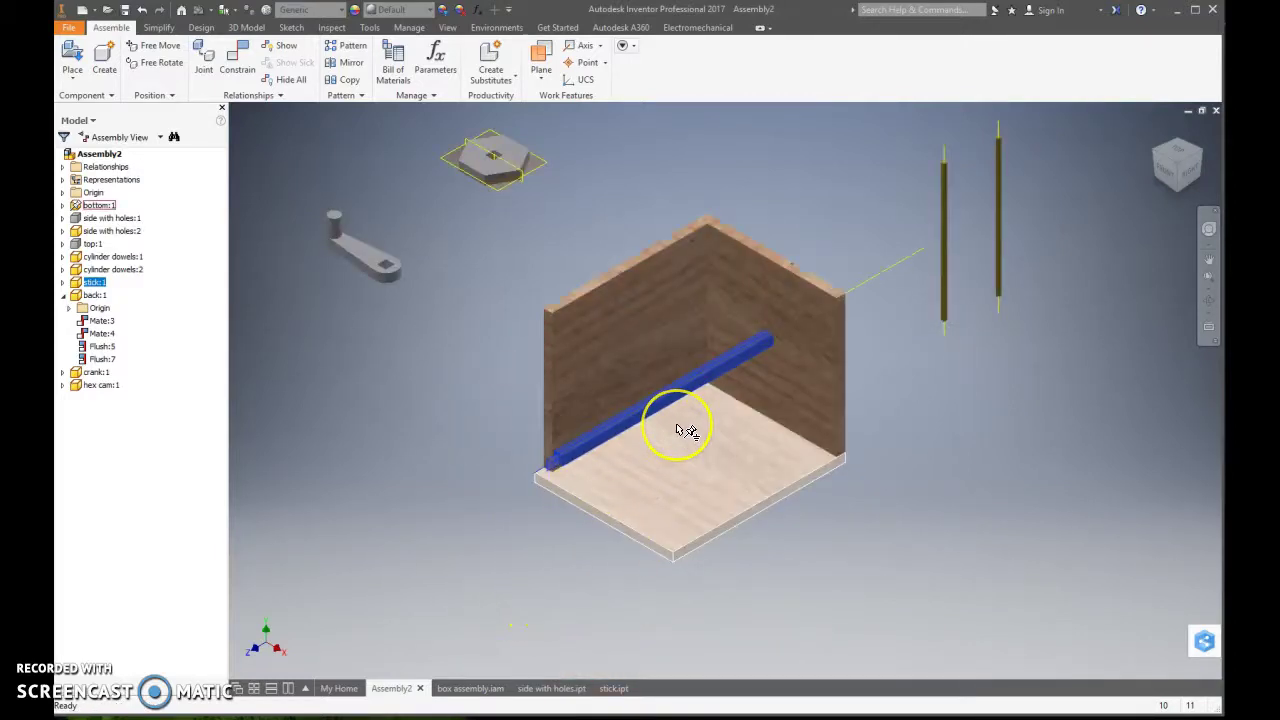
Move the crank away from the box and select the stick and crank
{"action": "left_click_drag", "start_coordinate": [384, 264], "coordinate": [421, 394]}
{"action": "left_click", "coordinate": [572, 456]}
{"action": "scroll", "coordinate": [567, 469], "scroll_direction": "down", "scroll_amount": 3}
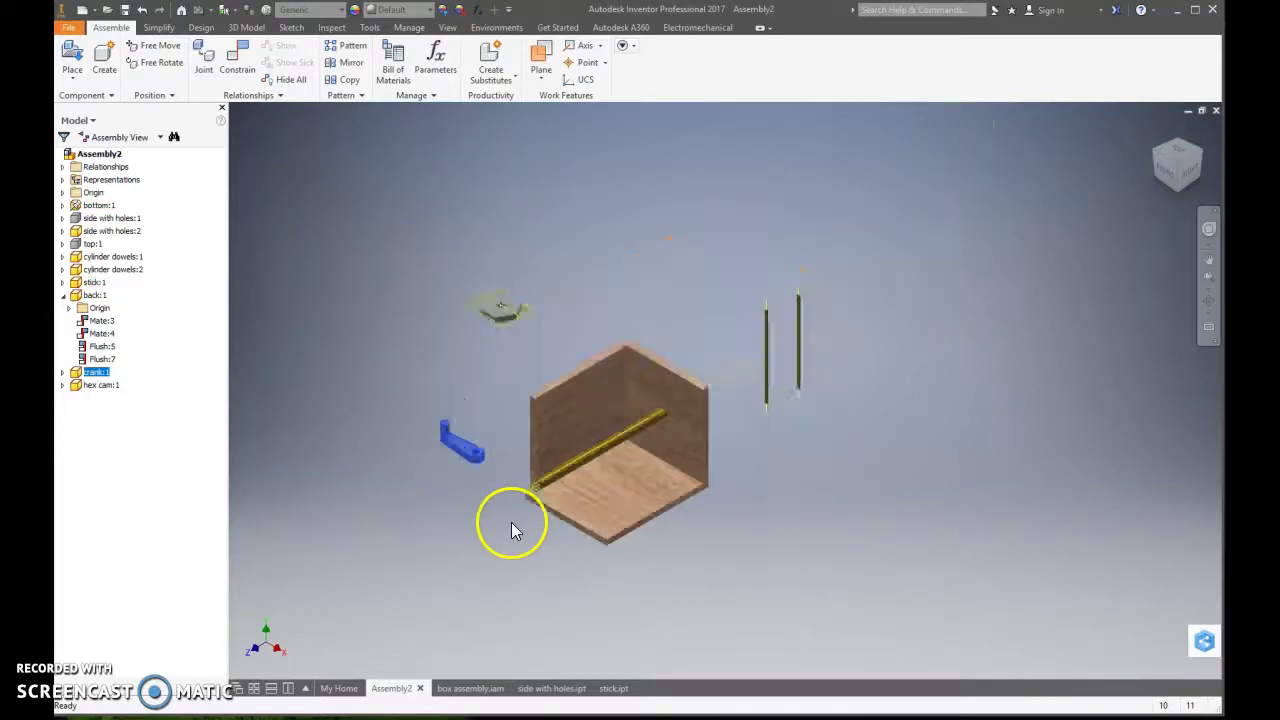
{"action": "scroll", "coordinate": [514, 528], "scroll_direction": "up", "scroll_amount": 3}
{"action": "scroll", "coordinate": [380, 434], "scroll_direction": "up", "scroll_amount": 5}
{"action": "left_click", "coordinate": [388, 373]}
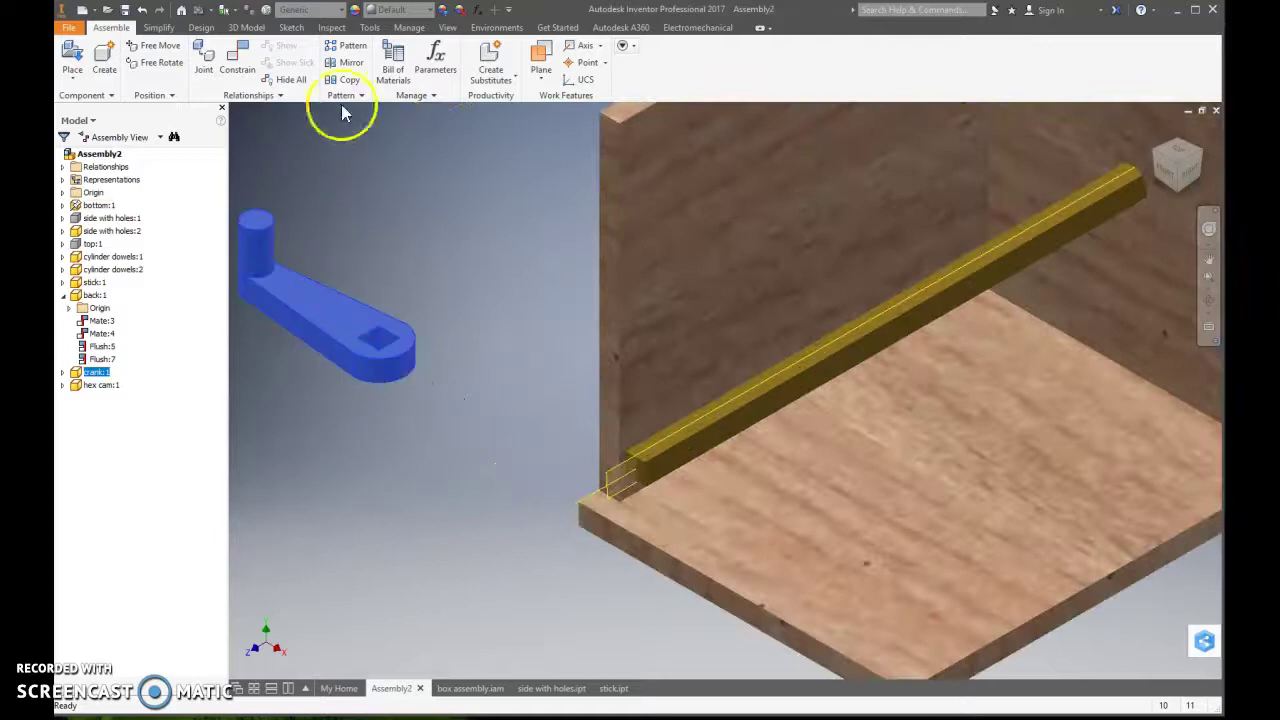
Start a Mate constraint from the crank's square-hole face to the stick's end
{"action": "left_click", "coordinate": [237, 60]}
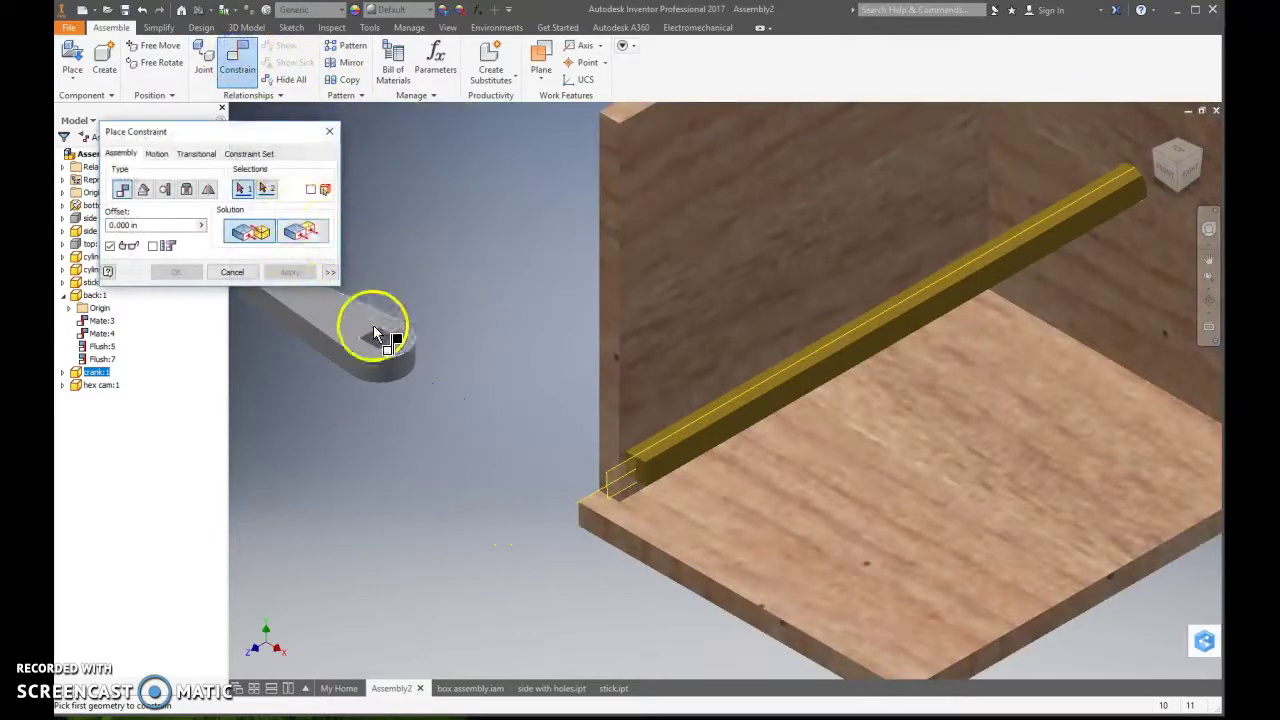
{"action": "scroll", "coordinate": [425, 403], "scroll_direction": "down", "scroll_amount": 5}
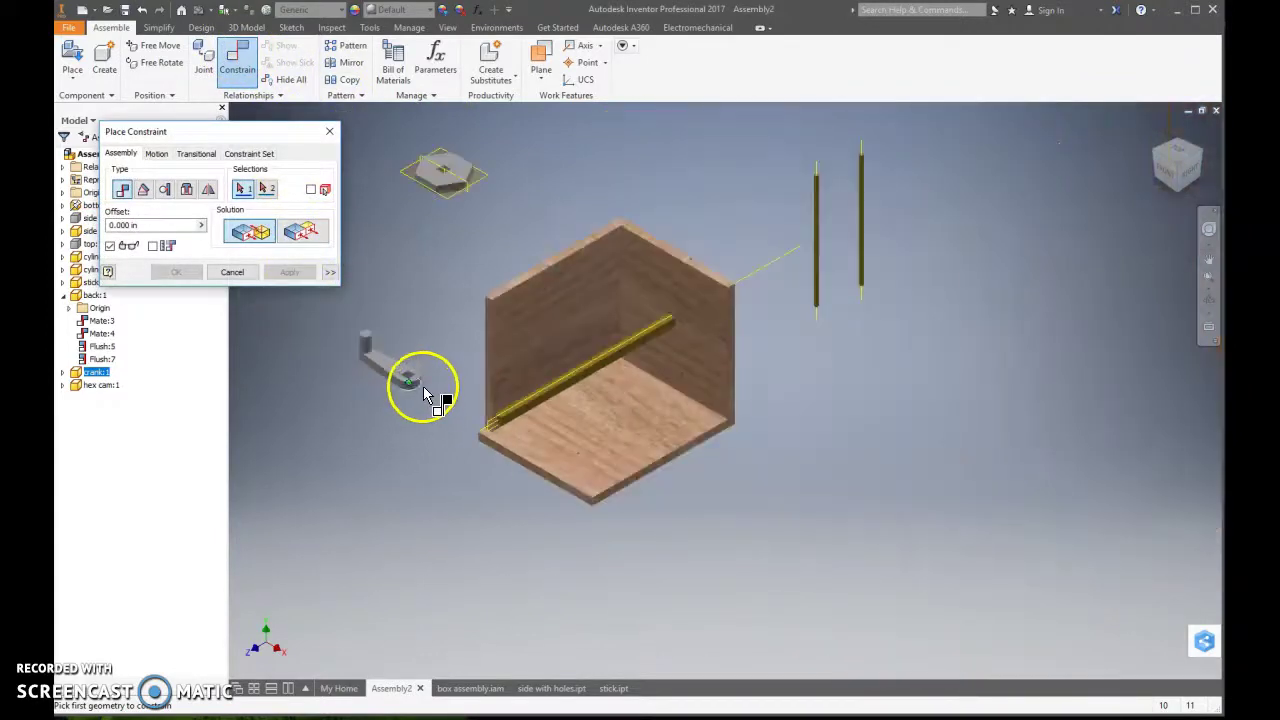
{"action": "left_click", "coordinate": [451, 188]}
{"action": "scroll", "coordinate": [405, 383], "scroll_direction": "up", "scroll_amount": 6}
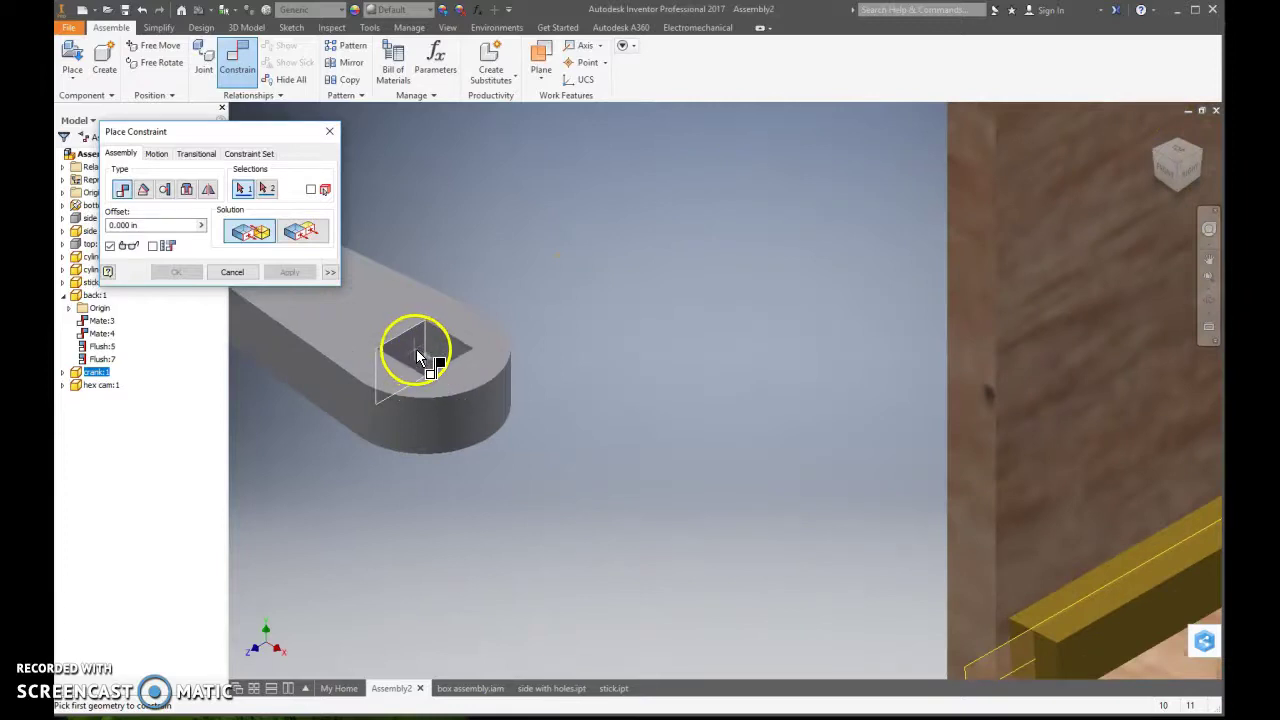
{"action": "left_click", "coordinate": [411, 346]}
{"action": "scroll", "coordinate": [620, 440], "scroll_direction": "down", "scroll_amount": 4}
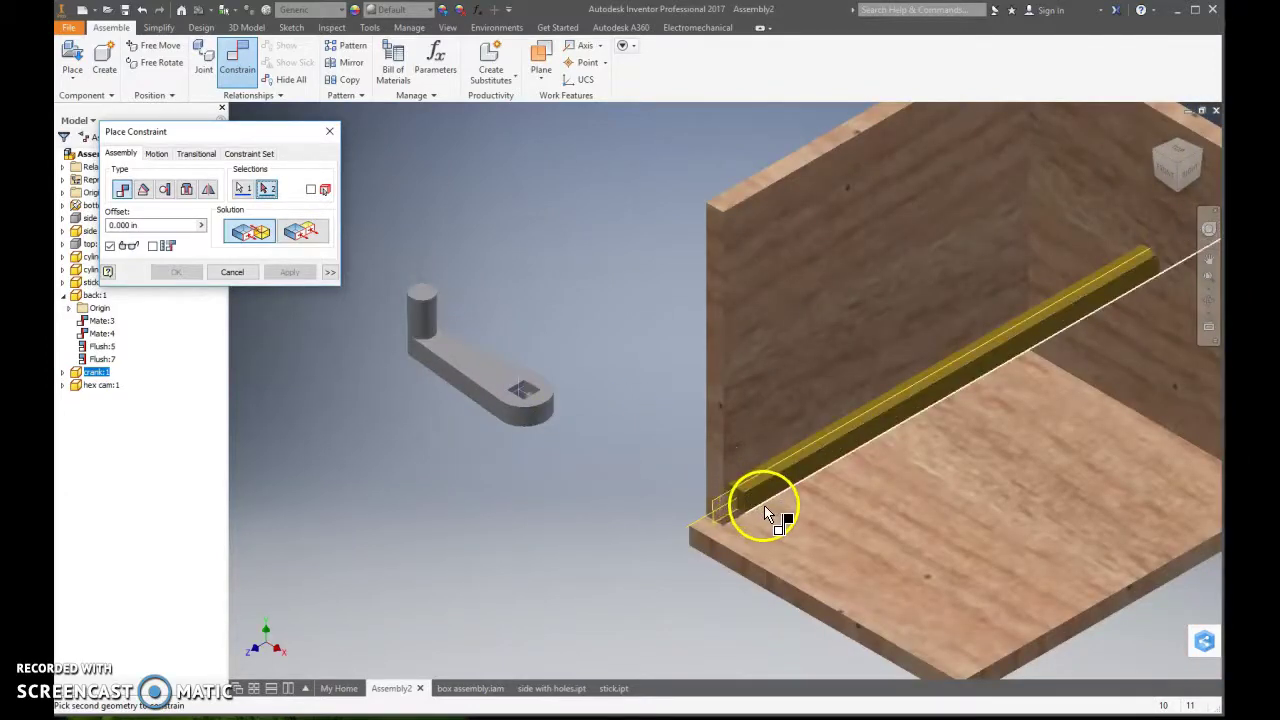
{"action": "scroll", "coordinate": [745, 495], "scroll_direction": "up", "scroll_amount": 2}
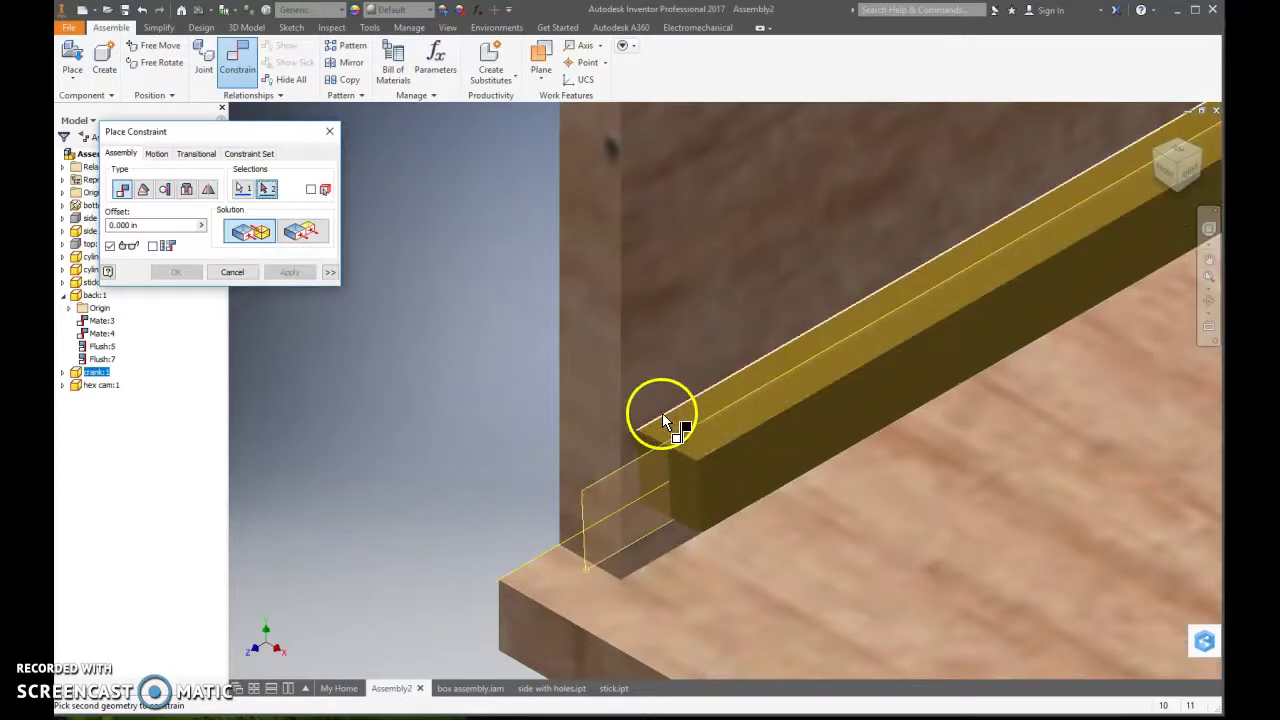
{"action": "left_click", "coordinate": [725, 473]}
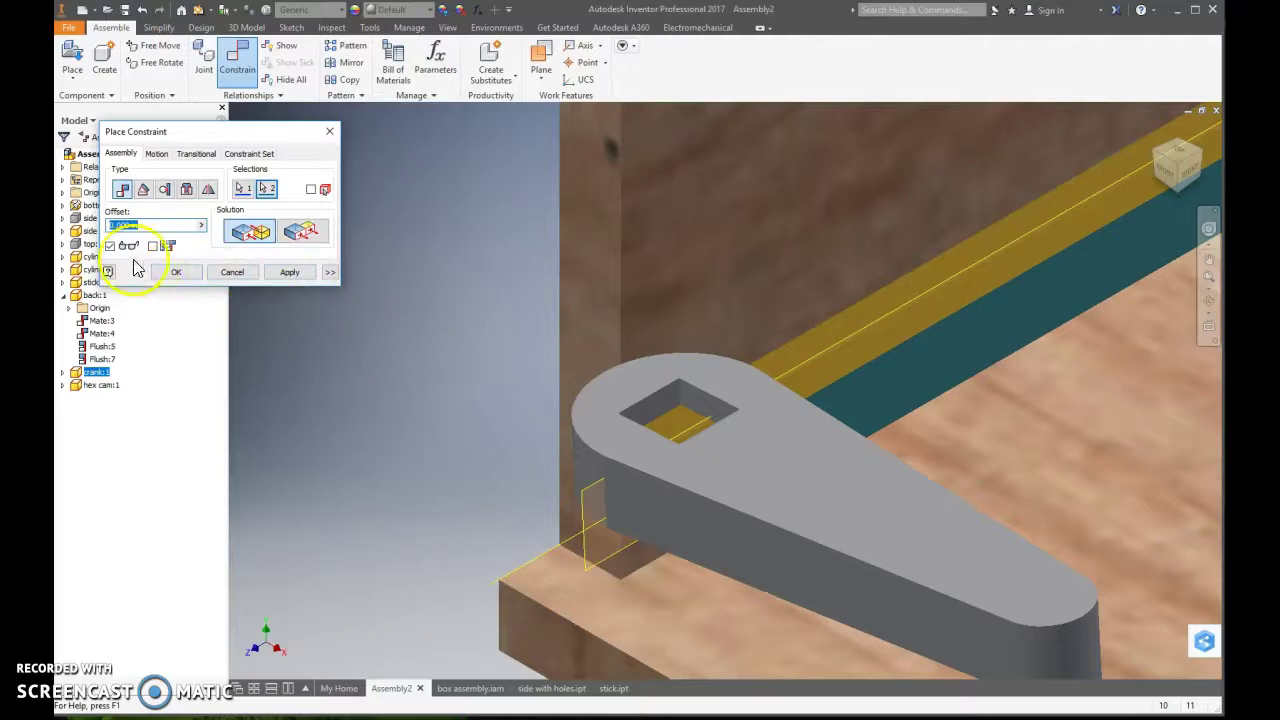
Apply the crank-to-stick mate and drag the crank upright near the stick end
{"action": "left_click", "coordinate": [176, 272]}
{"action": "left_click_drag", "start_coordinate": [663, 423], "coordinate": [765, 545]}
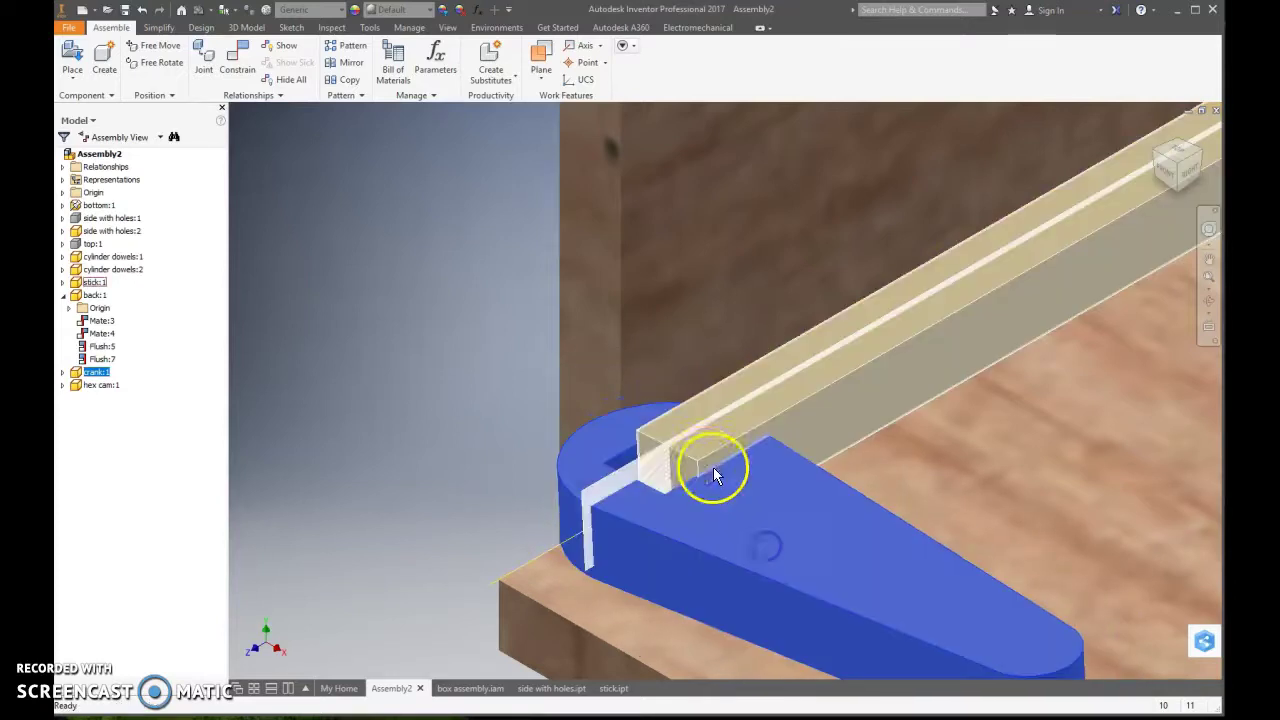
{"action": "left_click_drag", "start_coordinate": [707, 467], "coordinate": [700, 414]}
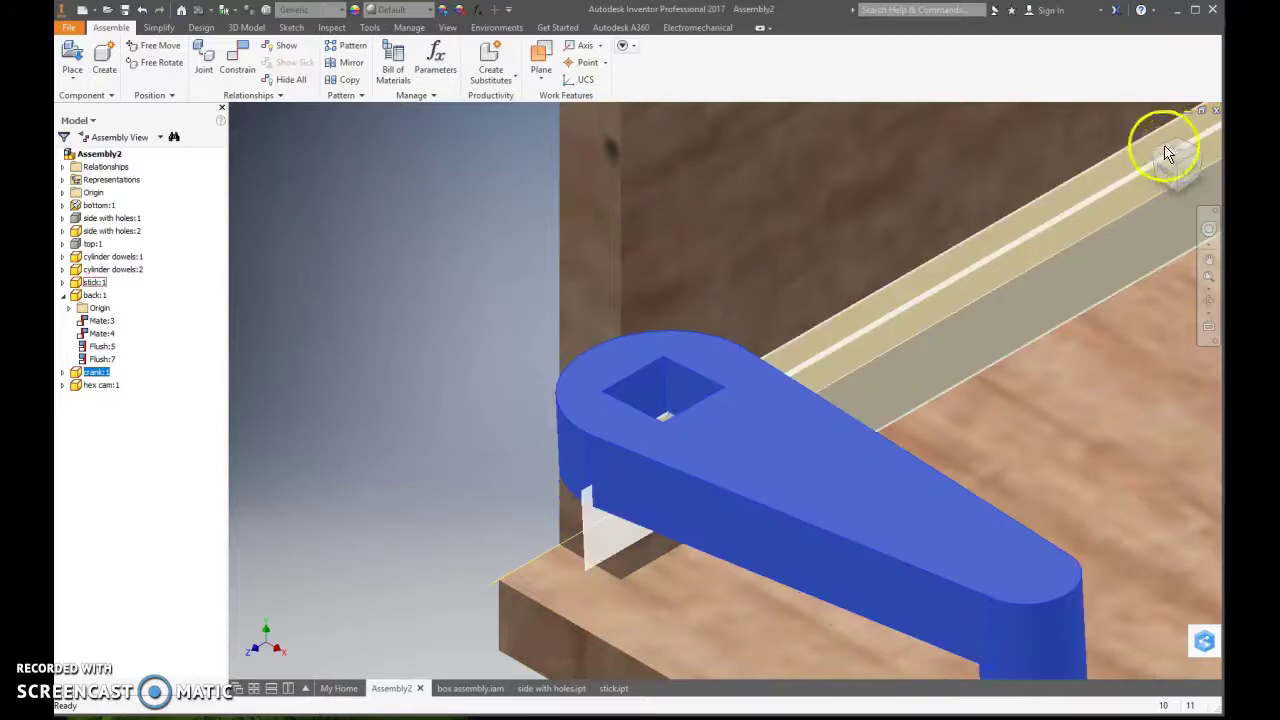
{"action": "left_click", "coordinate": [1167, 153]}
{"action": "middle_click_drag", "start_coordinate": [1167, 153], "coordinate": [915, 487], "text": "shift"}
{"action": "scroll", "coordinate": [915, 487], "scroll_direction": "up", "scroll_amount": 3}
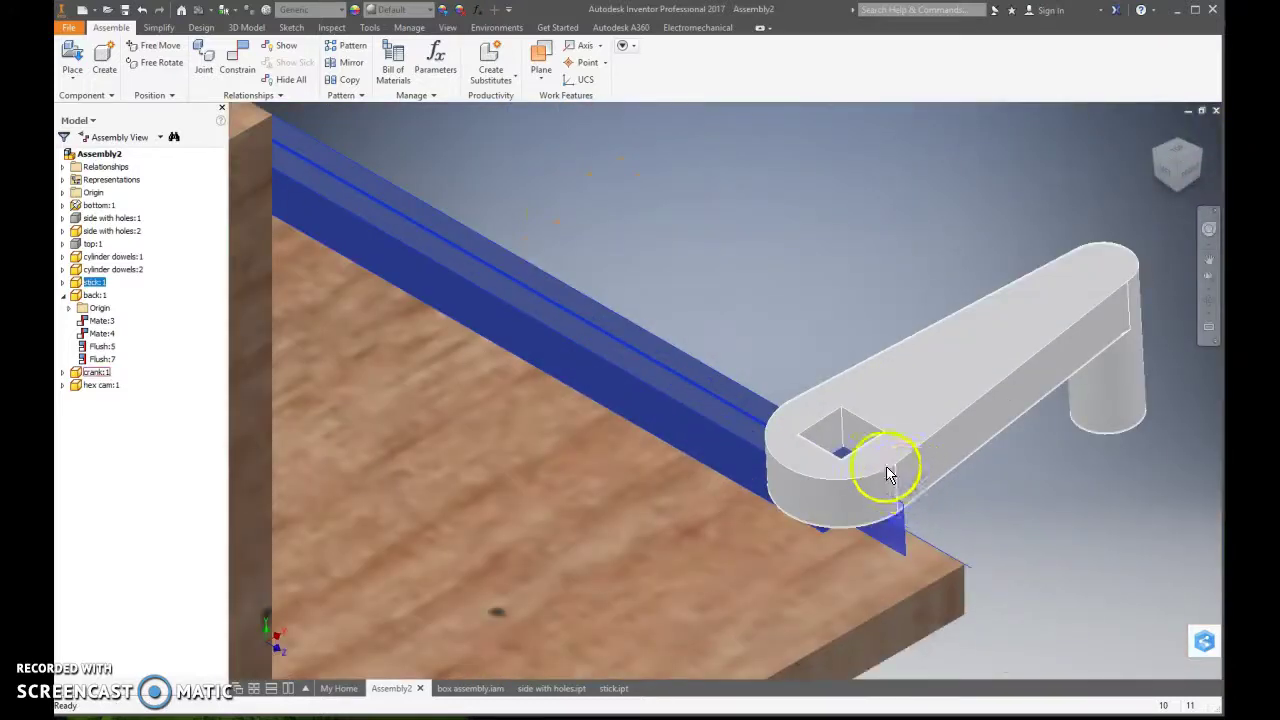
{"action": "left_click_drag", "start_coordinate": [890, 473], "coordinate": [853, 452]}
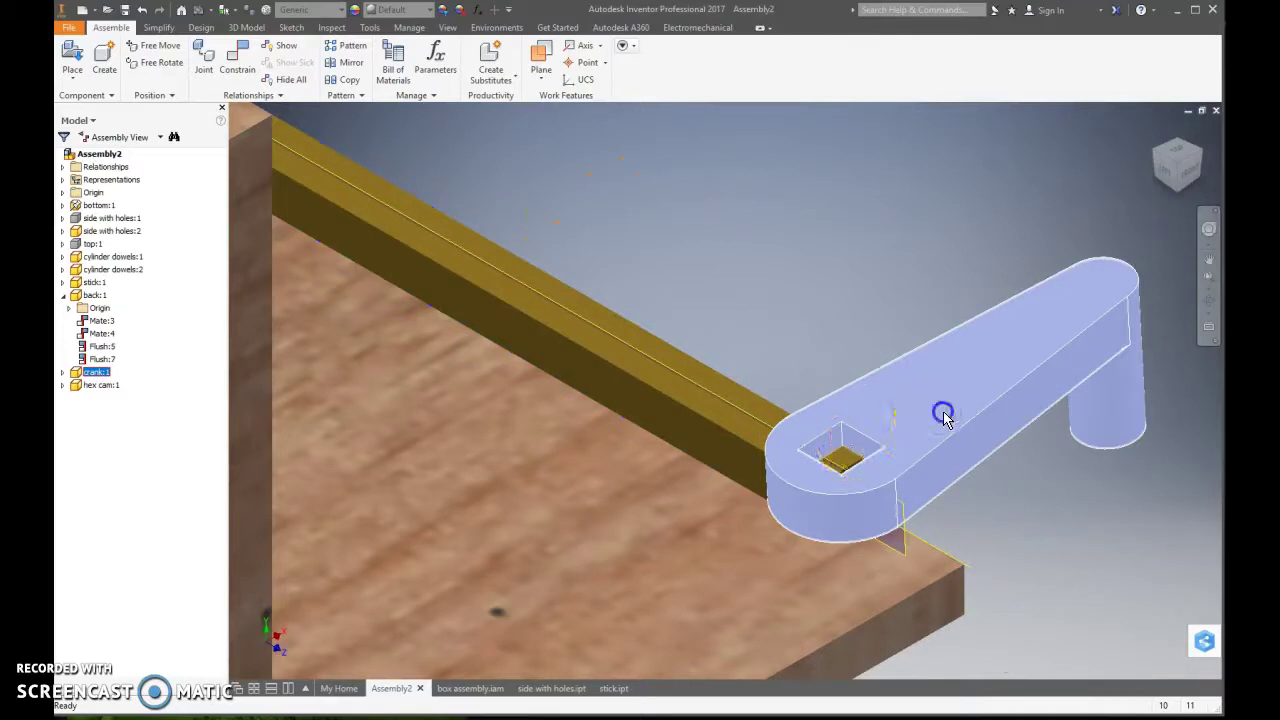
{"action": "left_click_drag", "start_coordinate": [945, 418], "coordinate": [934, 391]}
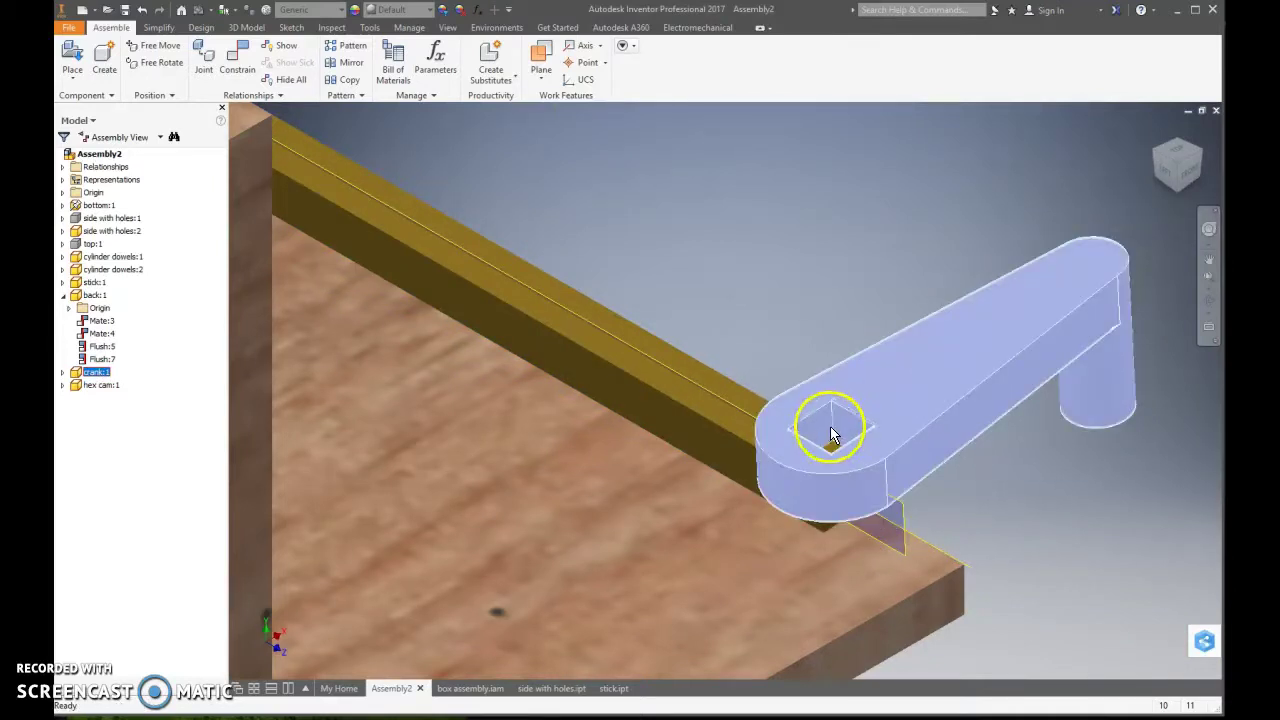
{"action": "left_click_drag", "start_coordinate": [830, 432], "coordinate": [868, 386]}
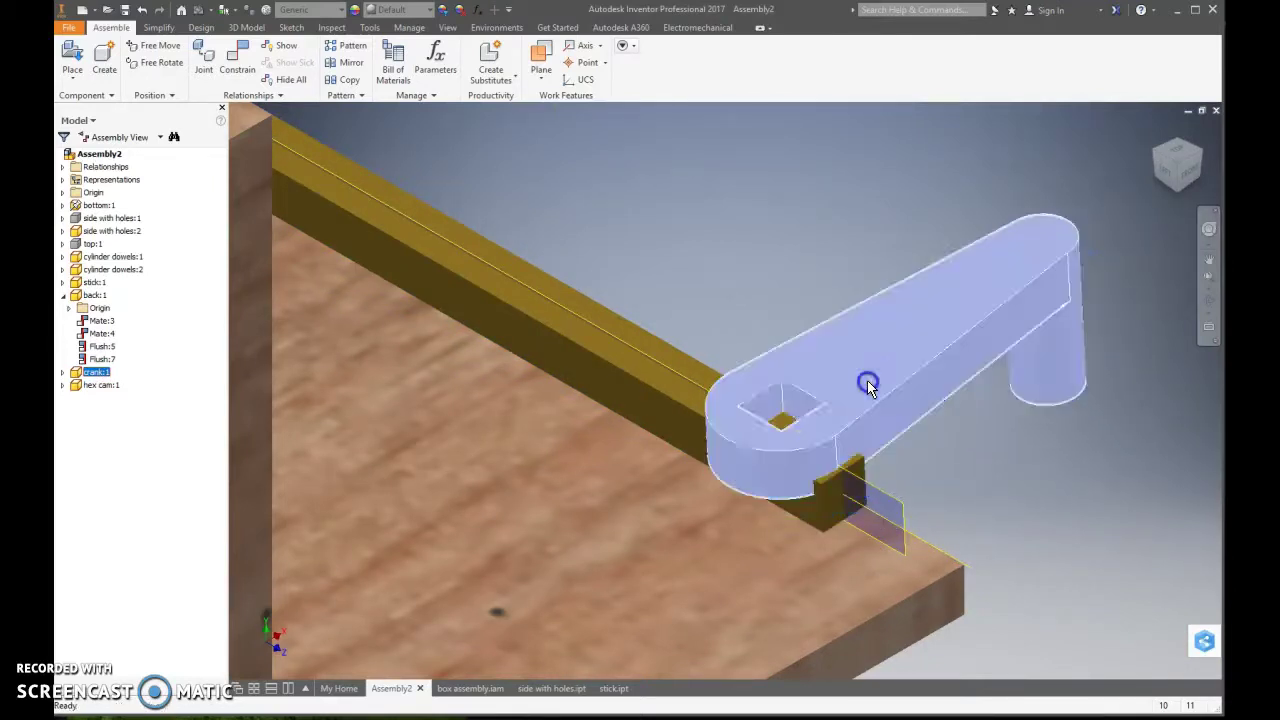
{"action": "left_click_drag", "start_coordinate": [770, 398], "coordinate": [785, 422]}
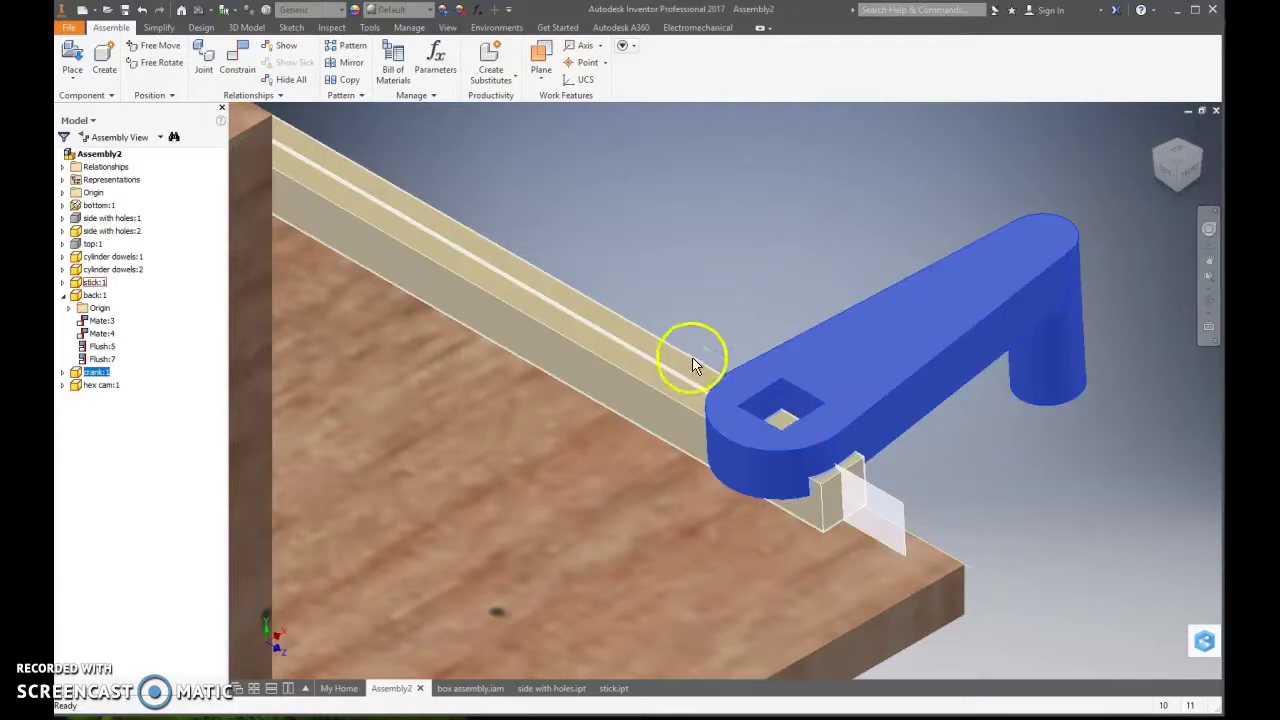
Add a second mate between the crank's hole and stick face, then rotate the crank from Home view
{"action": "left_click", "coordinate": [237, 62]}
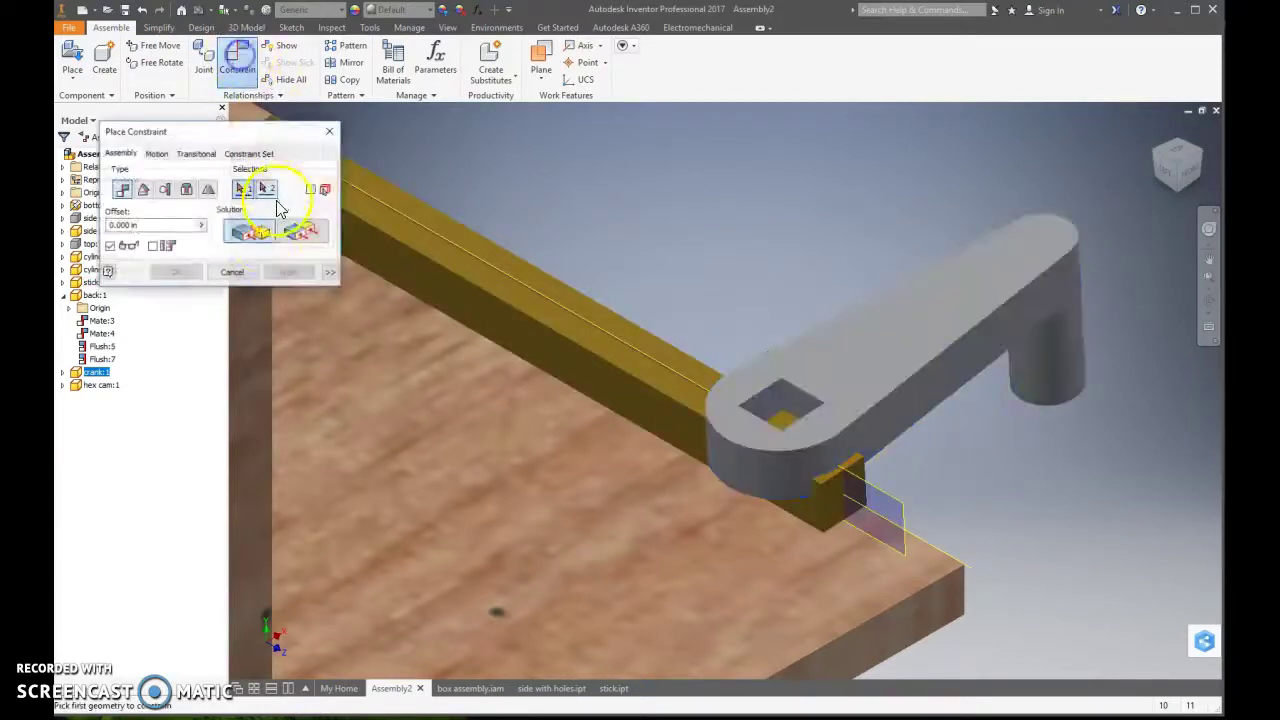
{"action": "left_click", "coordinate": [767, 405]}
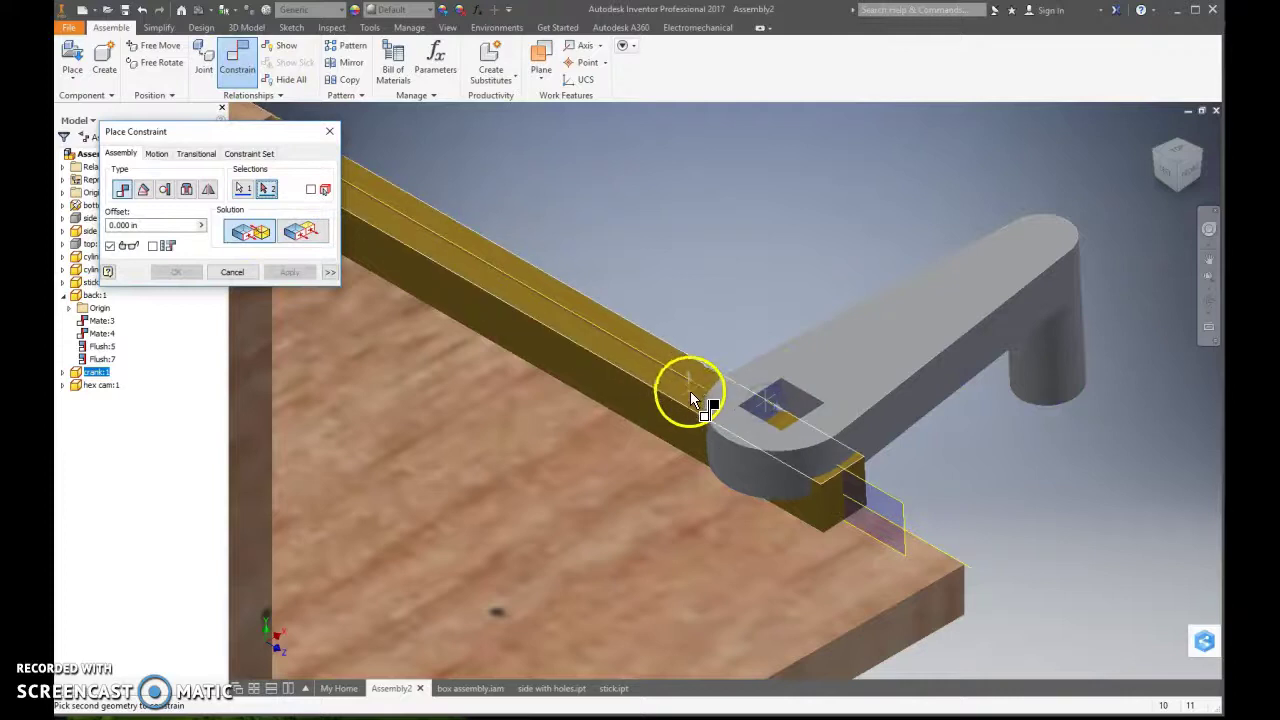
{"action": "left_click", "coordinate": [690, 393]}
{"action": "left_click", "coordinate": [166, 272]}
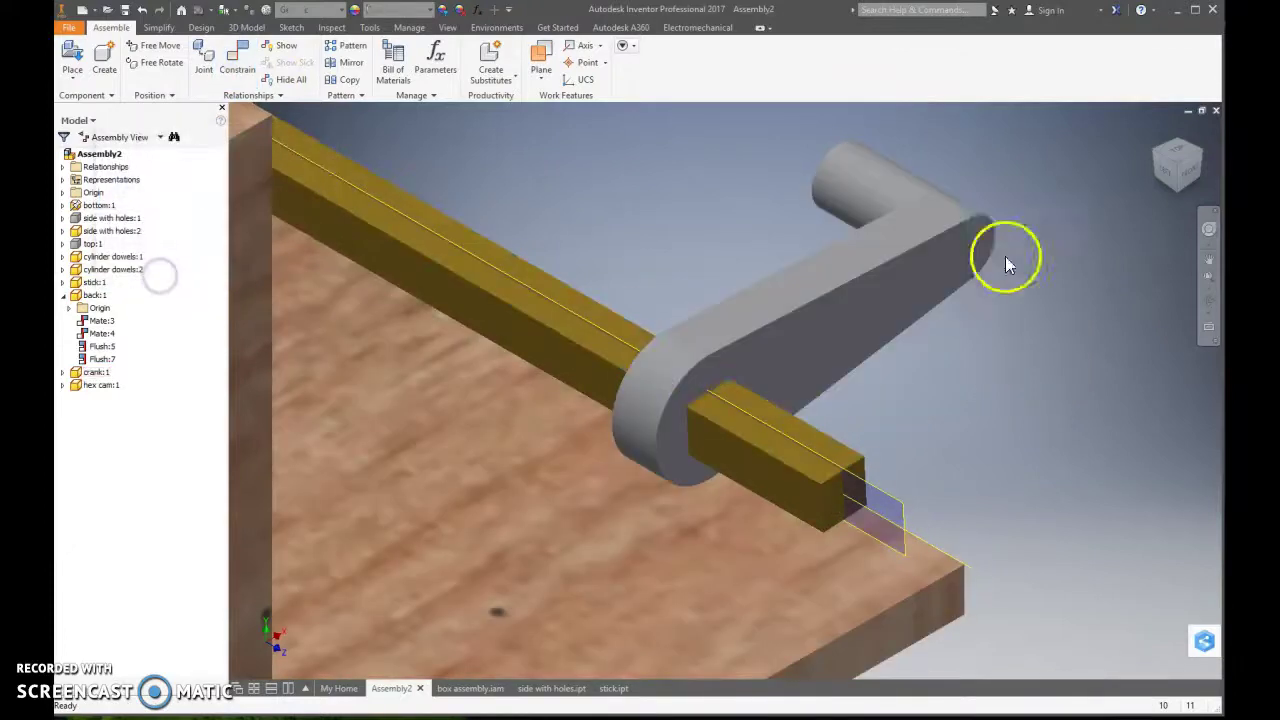
{"action": "left_click", "coordinate": [1152, 130]}
{"action": "scroll", "coordinate": [757, 586], "scroll_direction": "up", "scroll_amount": 4}
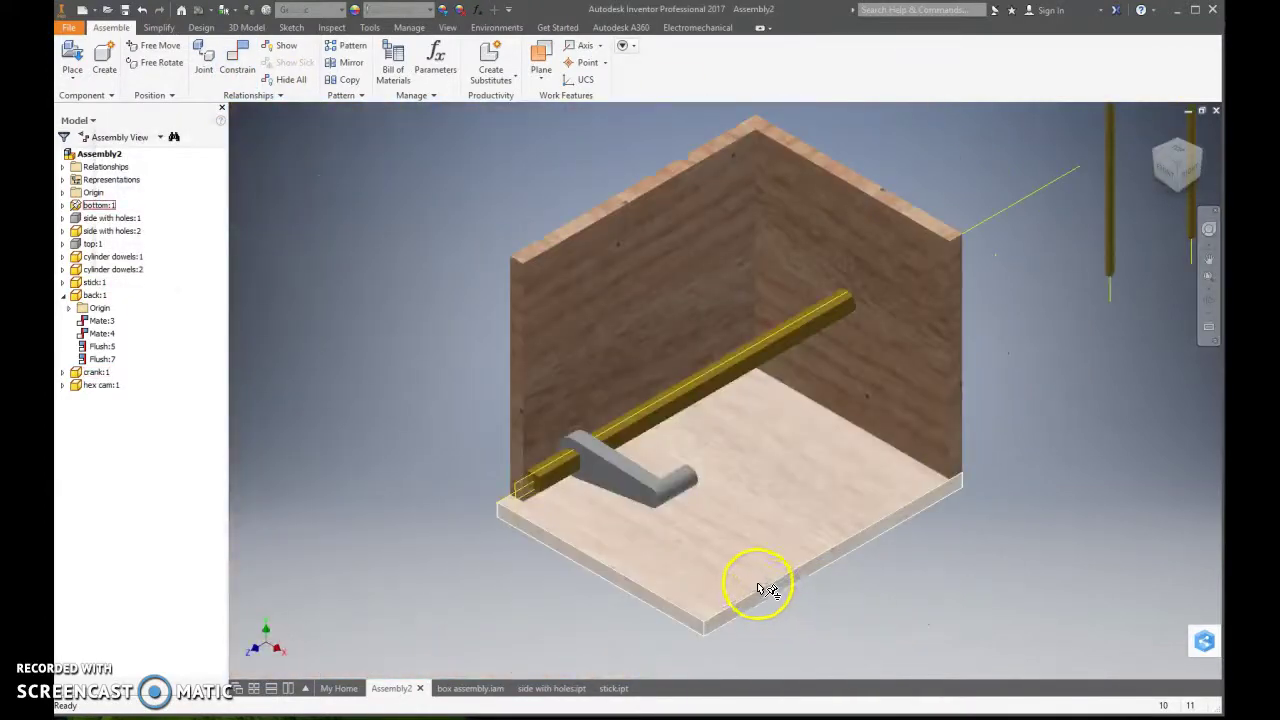
{"action": "left_click_drag", "start_coordinate": [600, 466], "coordinate": [524, 396]}
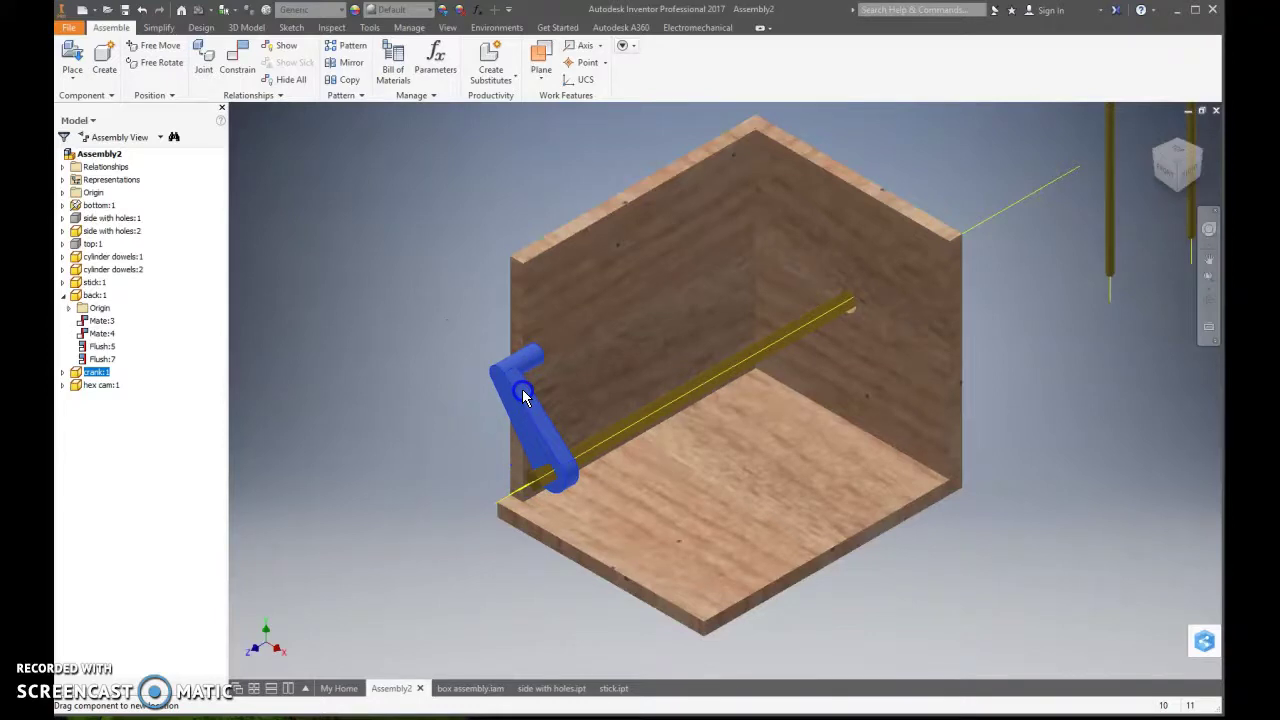
Undo the crank's last three moves and drag it near the stick end
{"action": "left_click", "coordinate": [143, 10]}
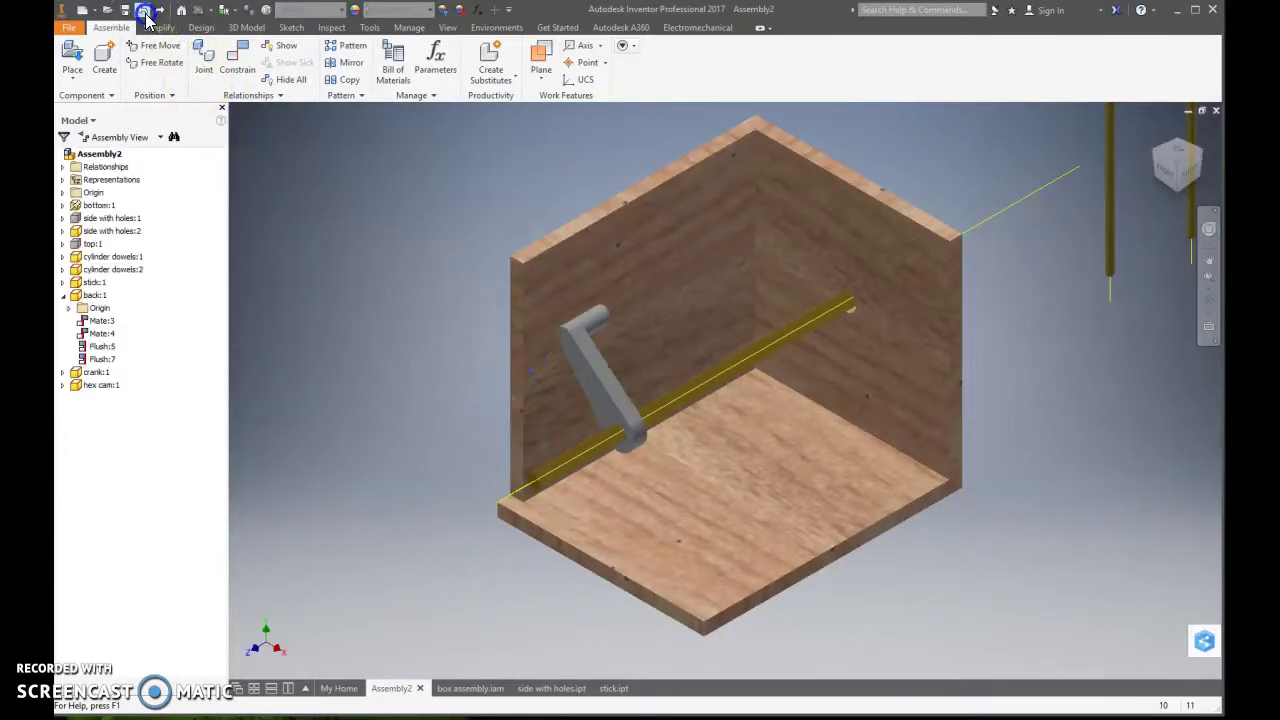
{"action": "left_click", "coordinate": [143, 10]}
{"action": "left_click", "coordinate": [145, 12]}
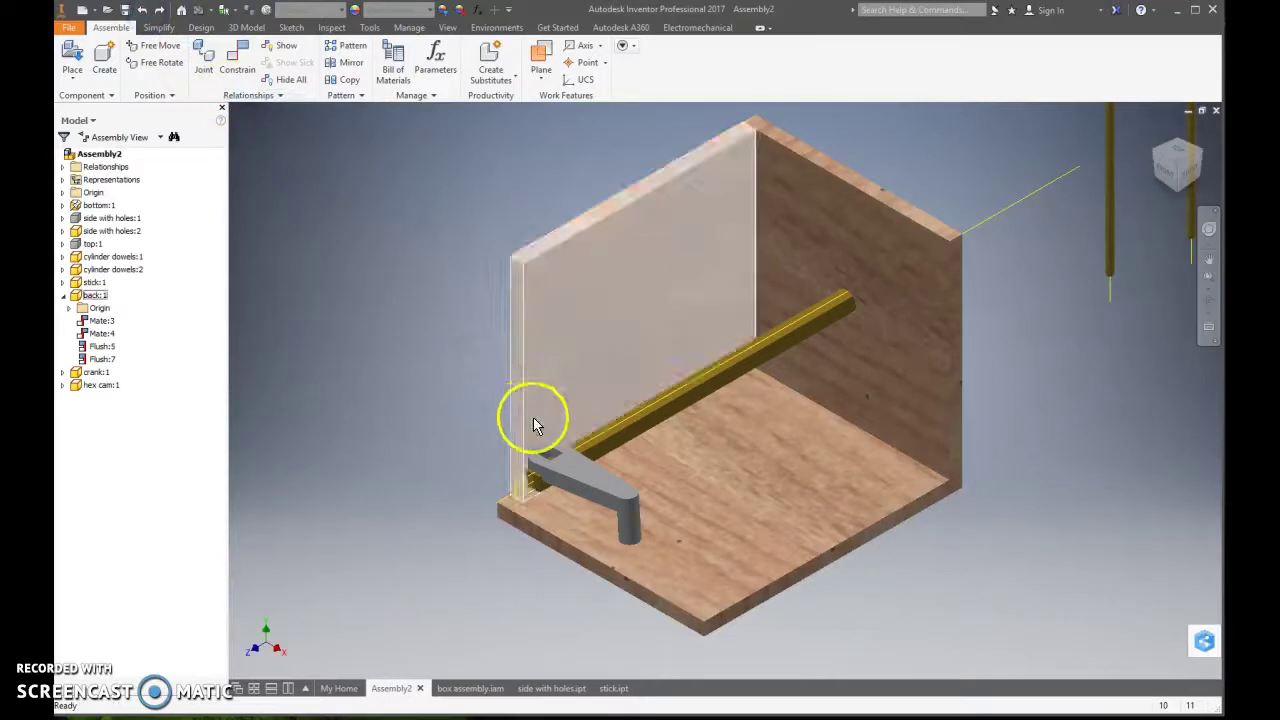
{"action": "left_click_drag", "start_coordinate": [540, 478], "coordinate": [524, 530]}
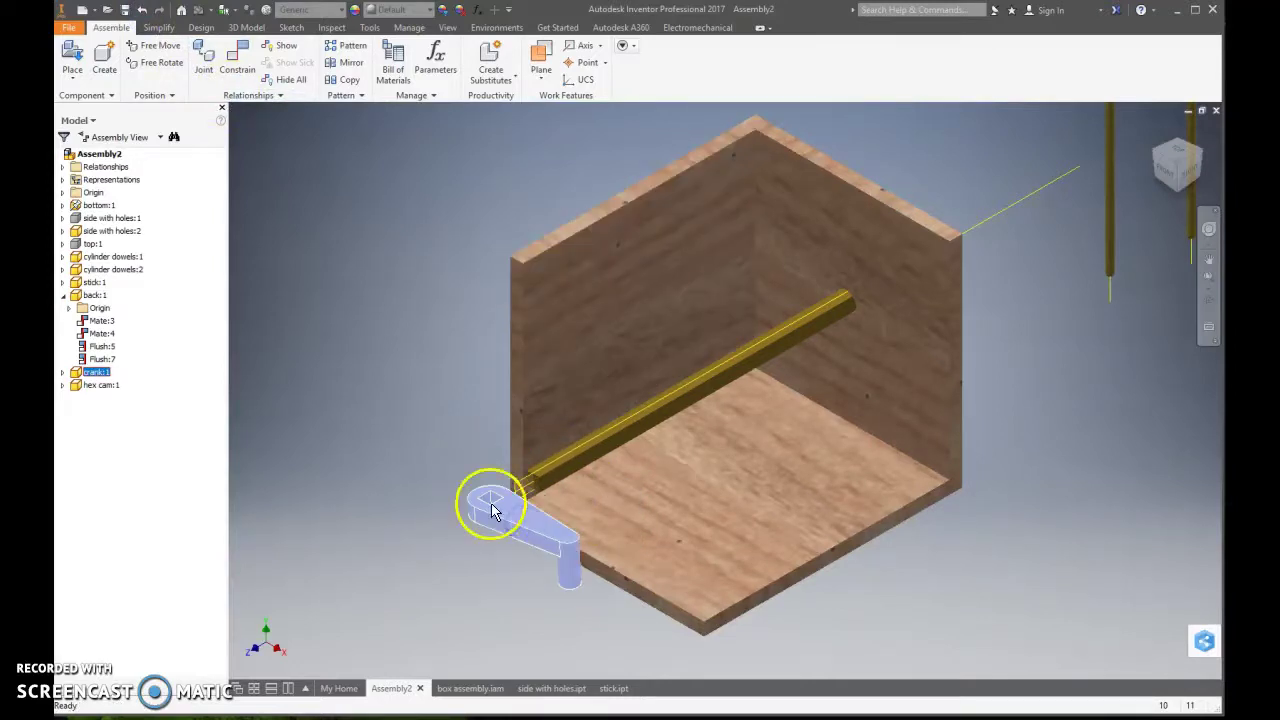
Mate the crank's square-hole face to the stick's end face
{"action": "left_click", "coordinate": [244, 64]}
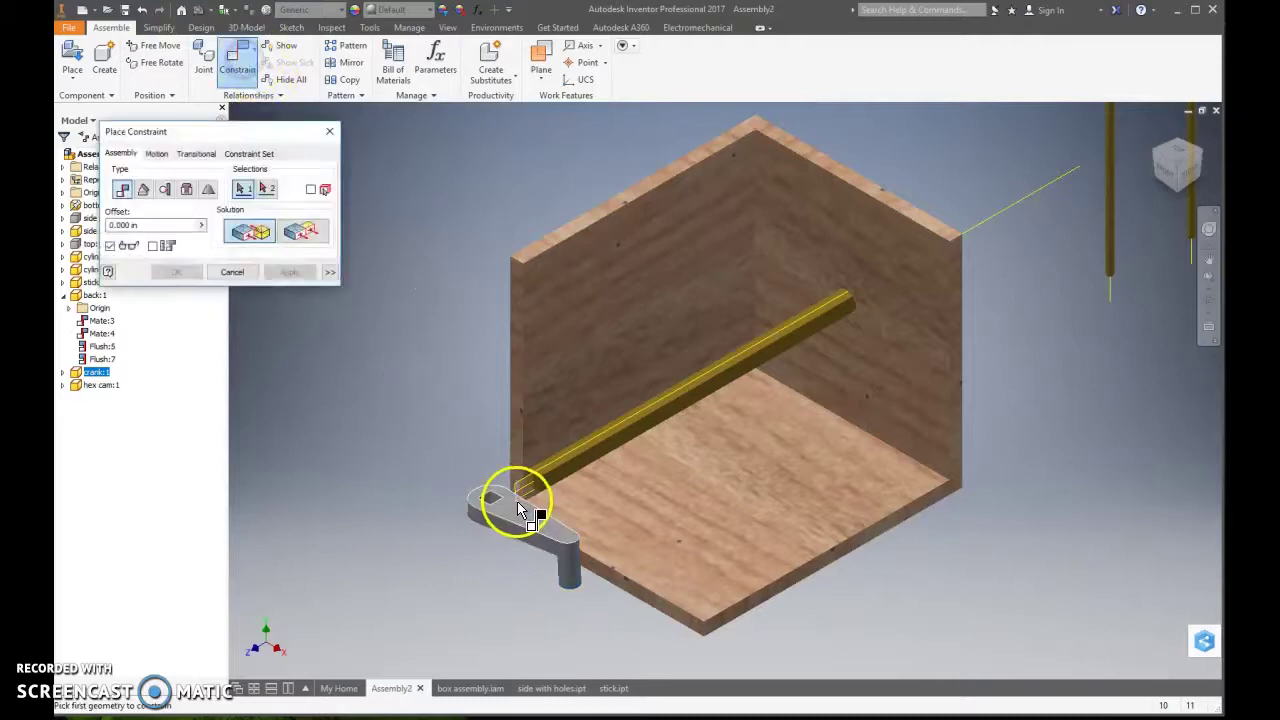
{"action": "scroll", "coordinate": [480, 495], "scroll_direction": "up", "scroll_amount": 5}
{"action": "left_click", "coordinate": [509, 502]}
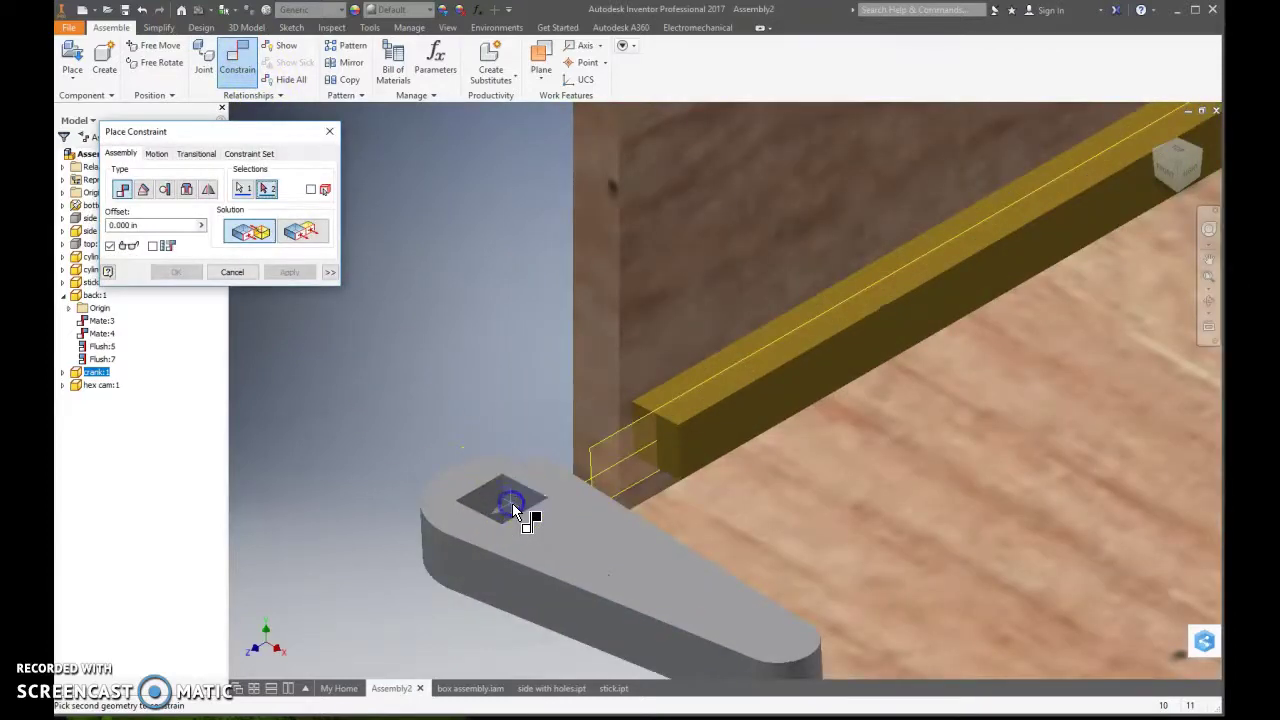
{"action": "left_click", "coordinate": [1178, 190]}
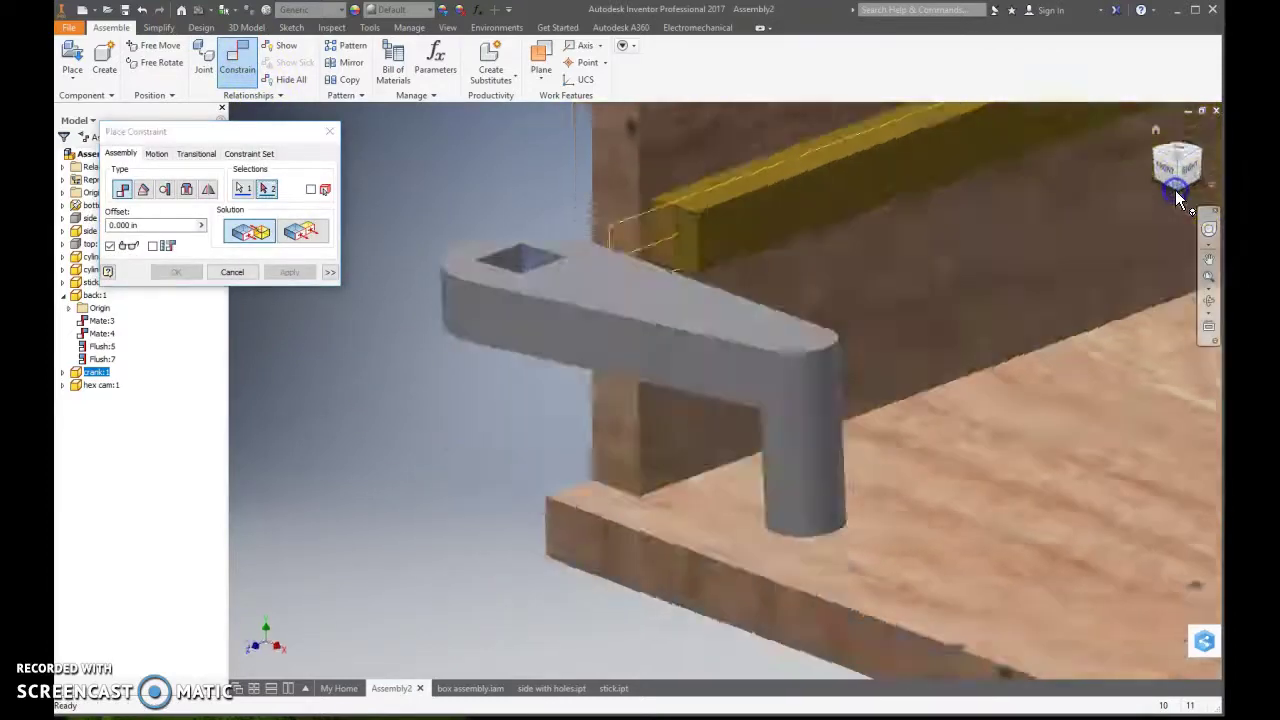
{"action": "left_click", "coordinate": [786, 530]}
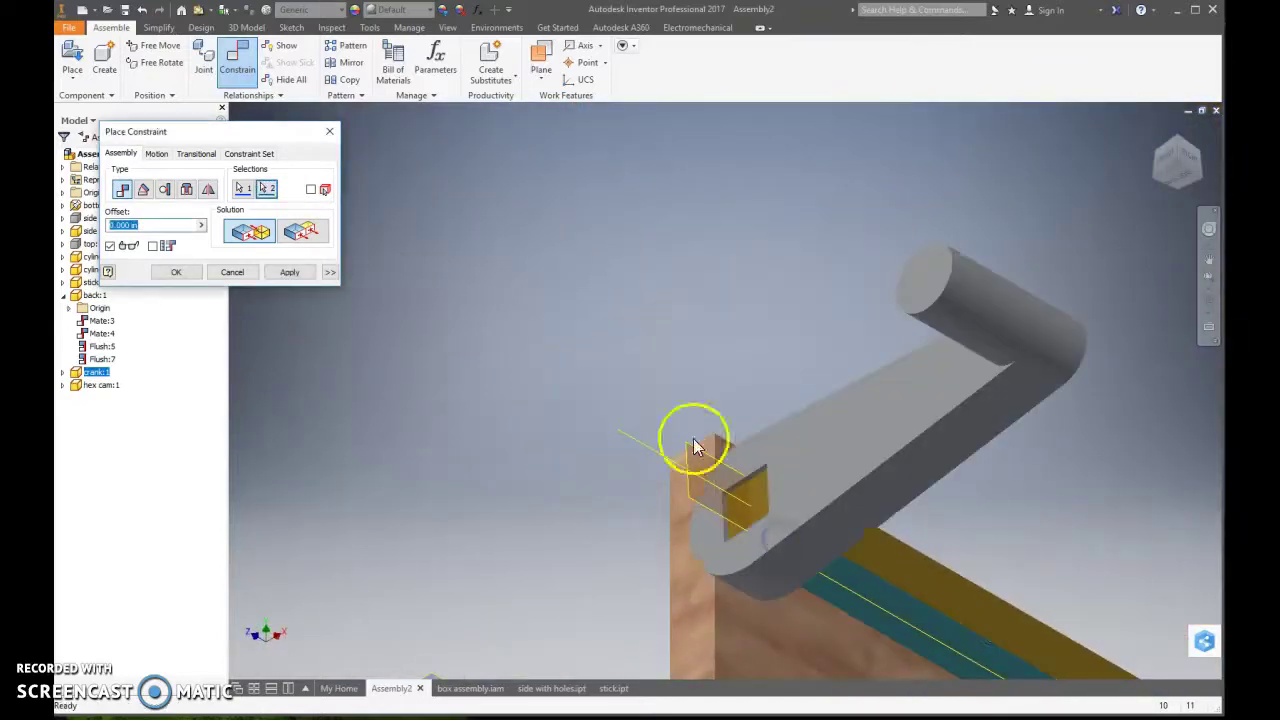
{"action": "left_click", "coordinate": [175, 272]}
{"action": "scroll", "coordinate": [729, 457], "scroll_direction": "down", "scroll_amount": 5}
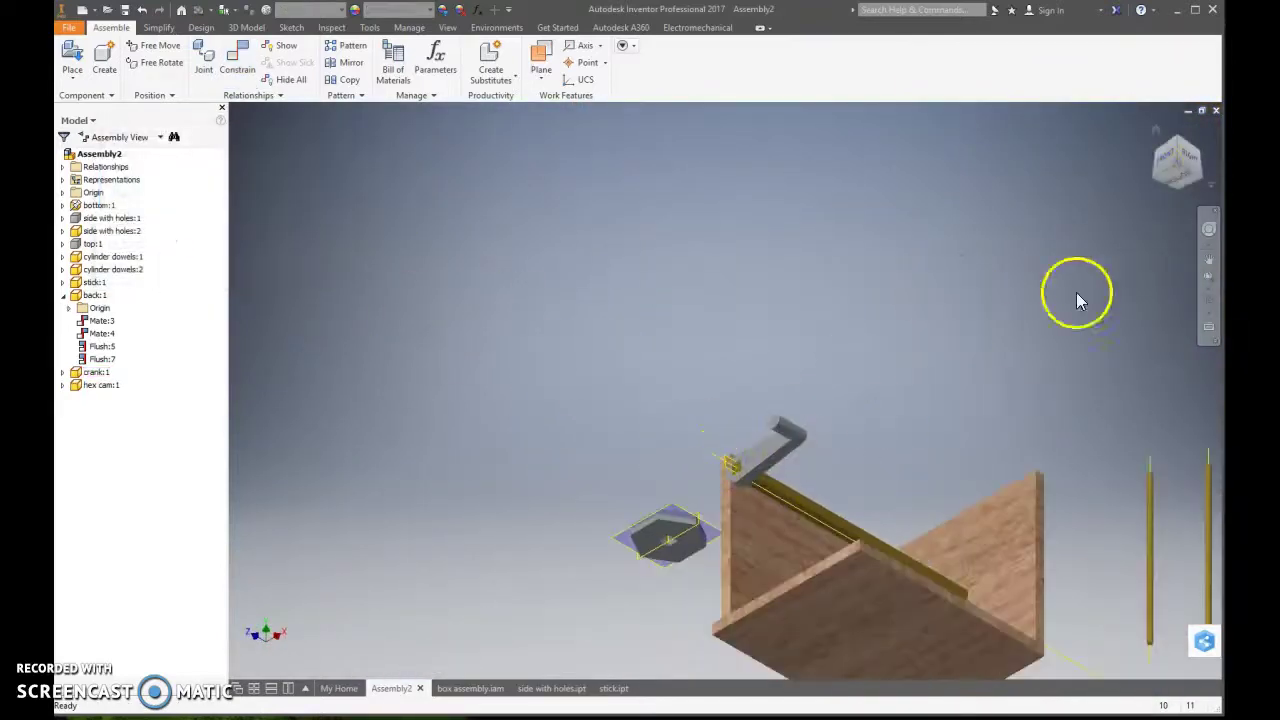
From an isometric view, drag the crank around the square stick until it lies flat on the outer end
{"action": "left_click", "coordinate": [1176, 140]}
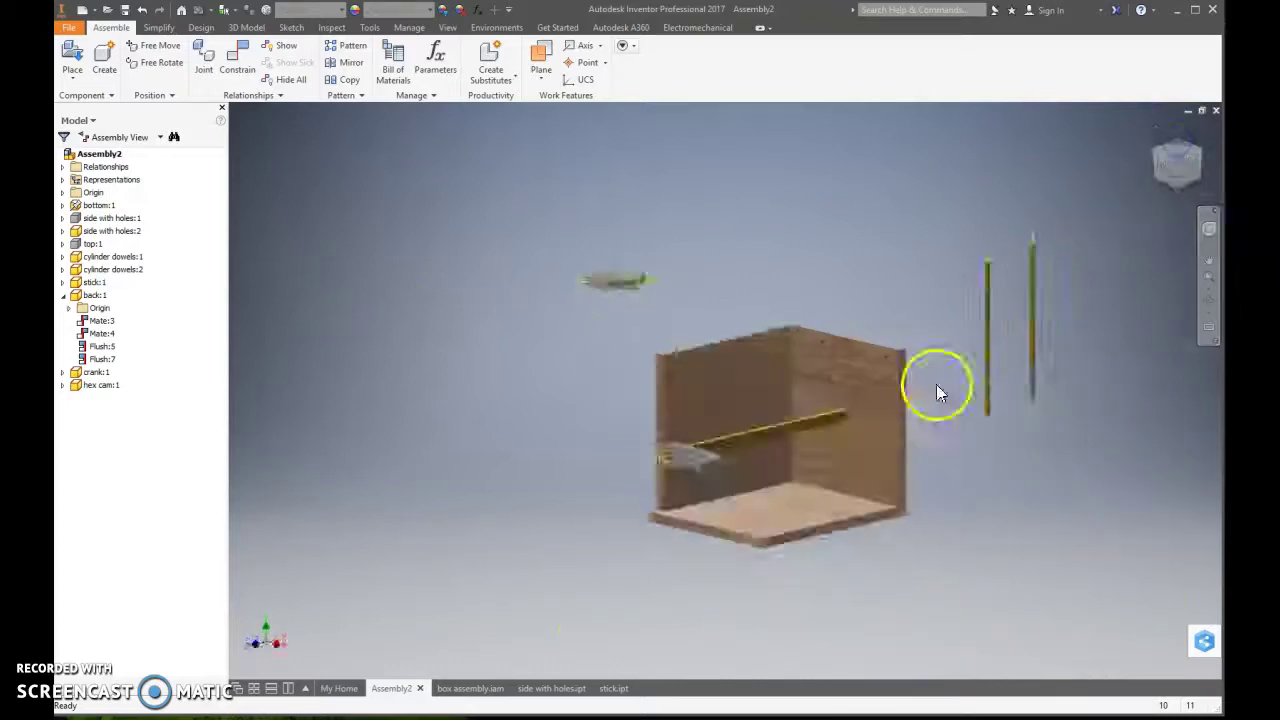
{"action": "left_click", "coordinate": [675, 512]}
{"action": "mouse_move", "coordinate": [674, 512]}
{"action": "left_mouse_down"}
{"action": "mouse_move", "coordinate": [645, 630]}
{"action": "mouse_move", "coordinate": [634, 523]}
{"action": "mouse_move", "coordinate": [651, 480]}
{"action": "mouse_move", "coordinate": [709, 513]}
{"action": "mouse_move", "coordinate": [749, 443]}
{"action": "mouse_move", "coordinate": [651, 512]}
{"action": "mouse_move", "coordinate": [690, 497]}
{"action": "mouse_move", "coordinate": [666, 500]}
{"action": "left_mouse_up"}
{"action": "left_click_drag", "start_coordinate": [617, 460], "coordinate": [605, 492]}
{"action": "scroll", "coordinate": [605, 492], "scroll_direction": "up", "scroll_amount": 5}
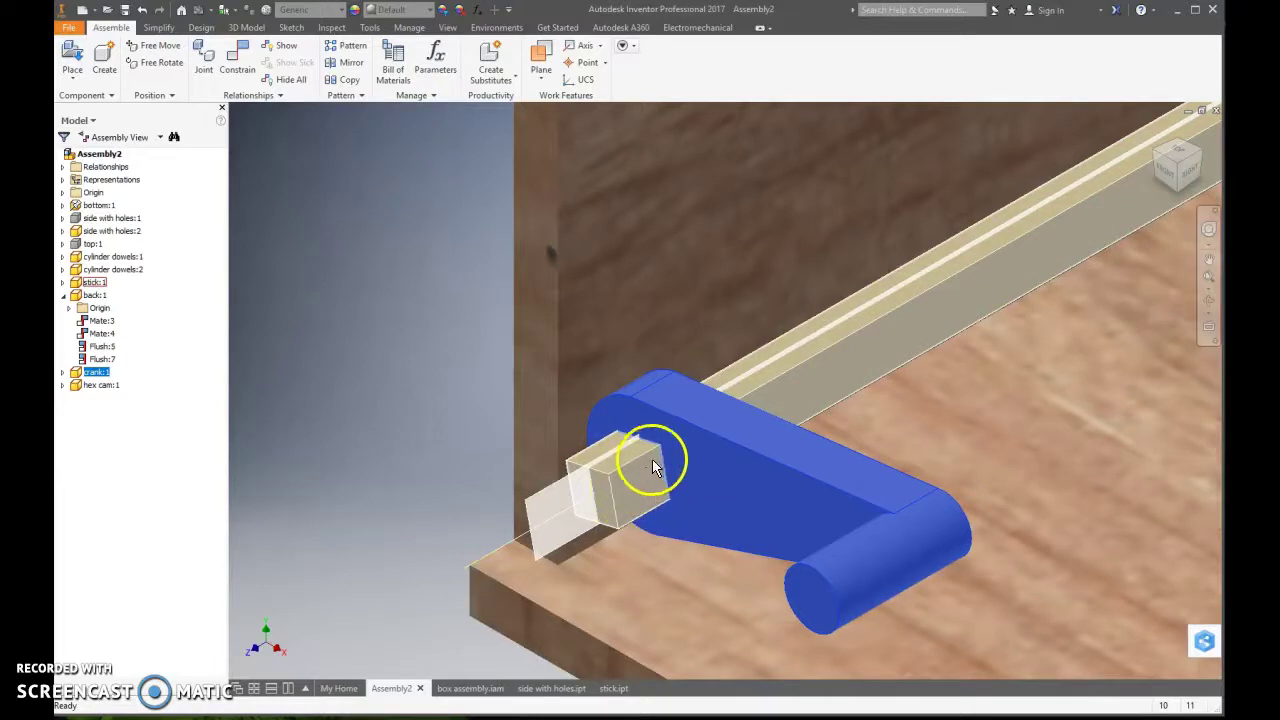
{"action": "left_click_drag", "start_coordinate": [656, 457], "coordinate": [709, 531]}
{"action": "key", "text": "F6"}
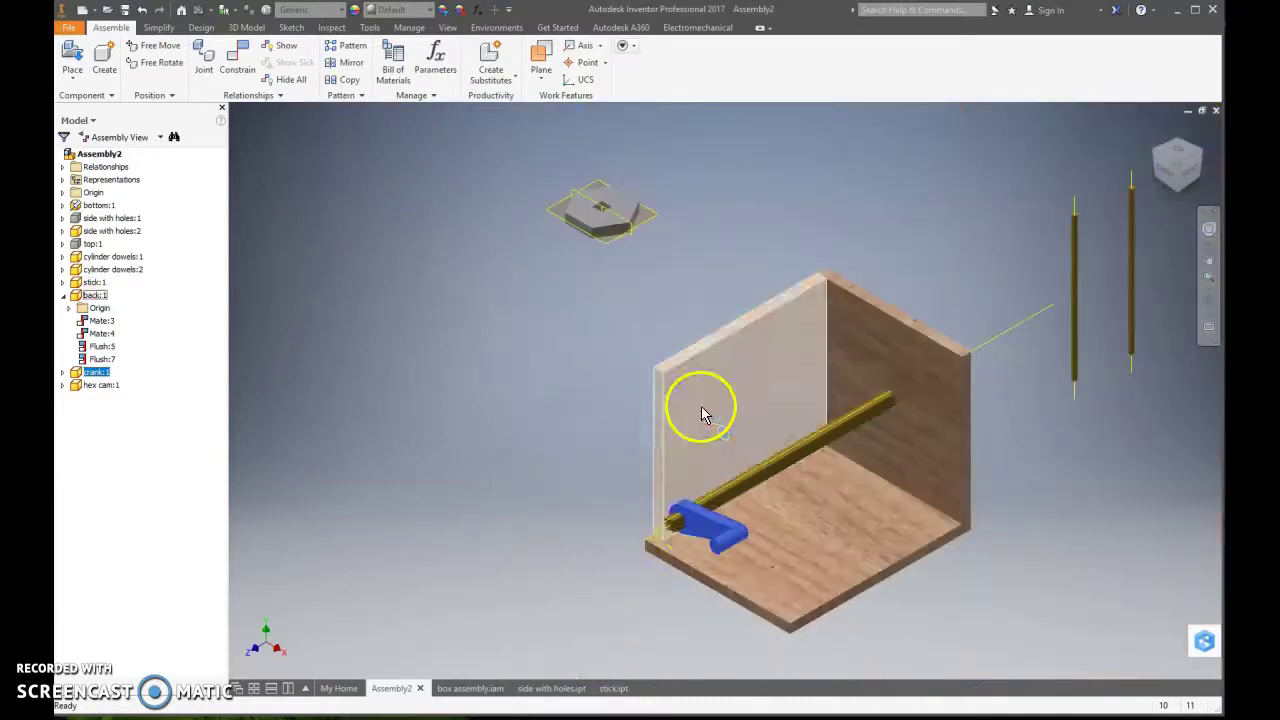
{"action": "left_click_drag", "start_coordinate": [600, 206], "coordinate": [604, 236]}
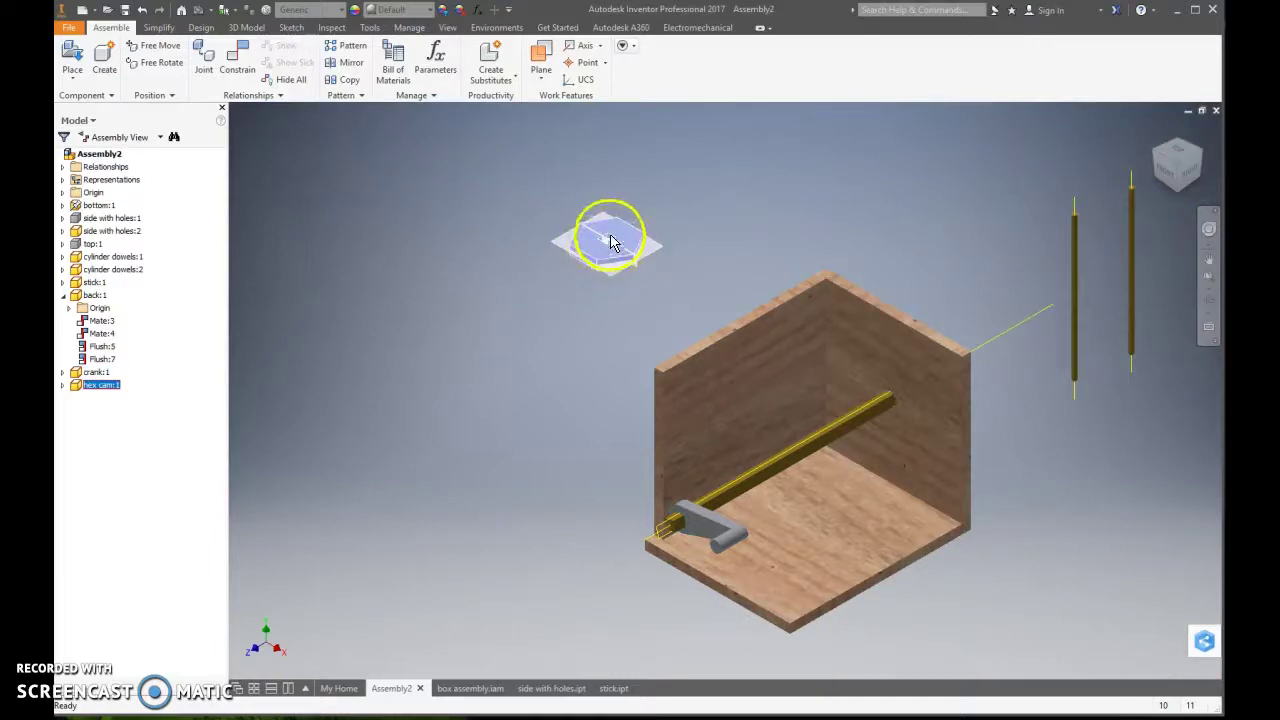
Zoom in on the hex cam and select it to inspect its square hole
{"action": "scroll", "coordinate": [609, 240], "scroll_direction": "up", "scroll_amount": 5}
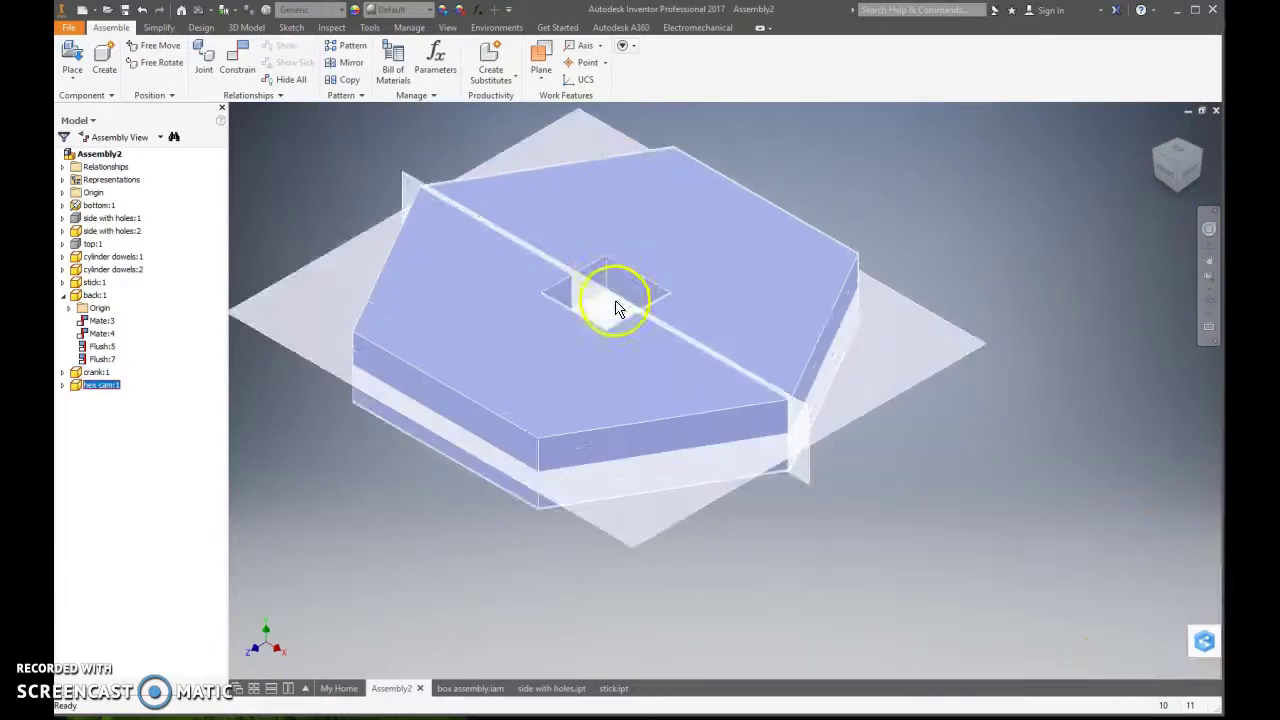
{"action": "scroll", "coordinate": [607, 325], "scroll_direction": "down", "scroll_amount": 3}
{"action": "scroll", "coordinate": [611, 423], "scroll_direction": "down", "scroll_amount": 5}
{"action": "scroll", "coordinate": [609, 391], "scroll_direction": "up", "scroll_amount": 2}
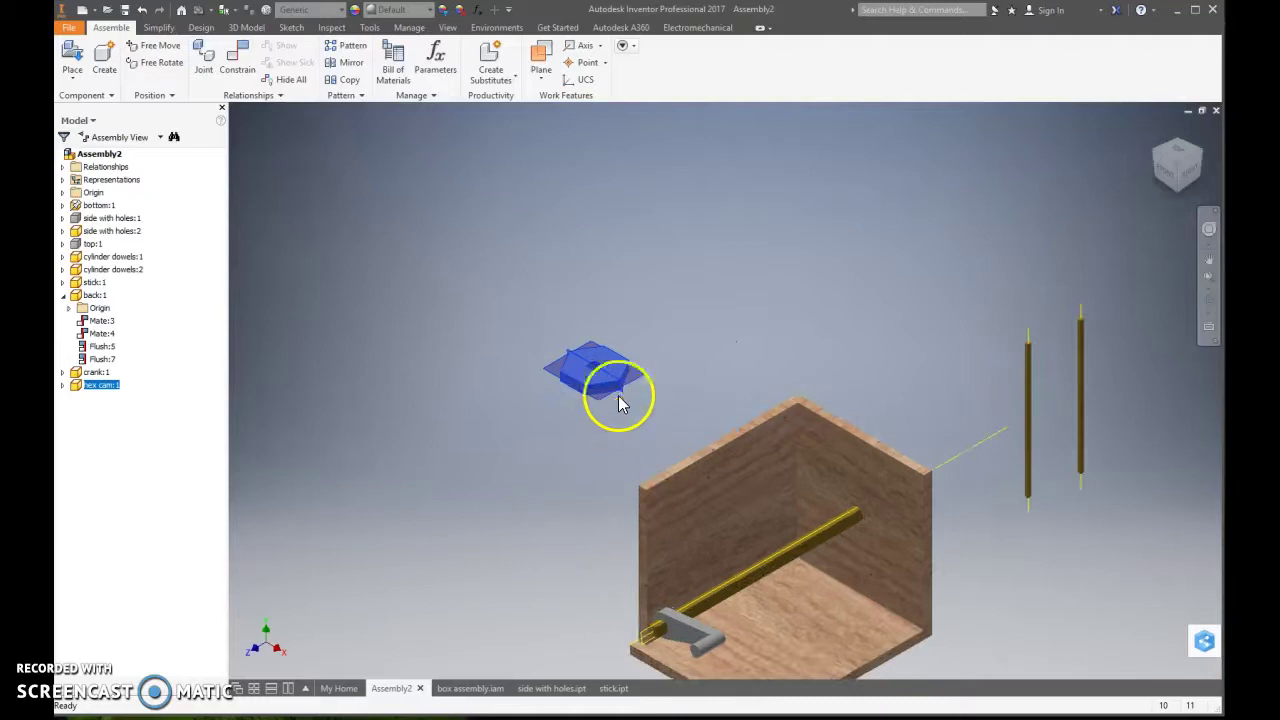
{"action": "scroll", "coordinate": [600, 374], "scroll_direction": "up", "scroll_amount": 3}
{"action": "scroll", "coordinate": [600, 374], "scroll_direction": "up", "scroll_amount": 5}
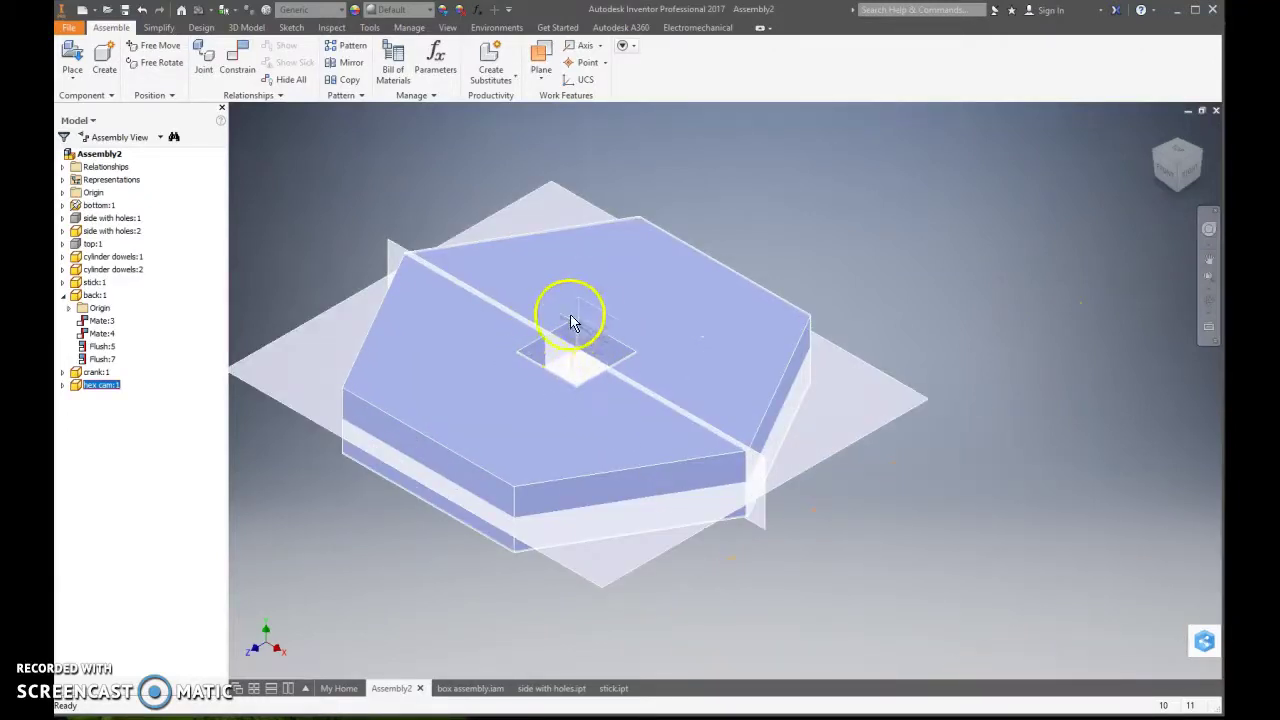
{"action": "scroll", "coordinate": [572, 410], "scroll_direction": "down", "scroll_amount": 5}
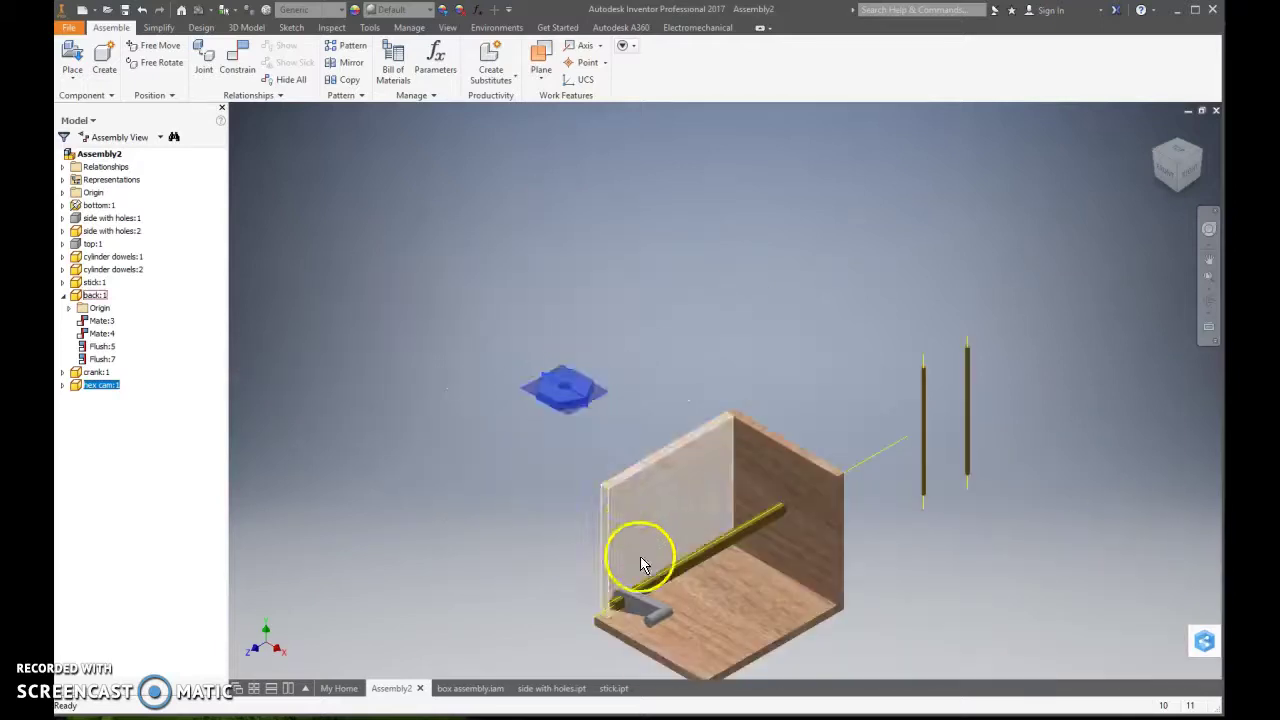
{"action": "scroll", "coordinate": [634, 557], "scroll_direction": "up", "scroll_amount": 6}
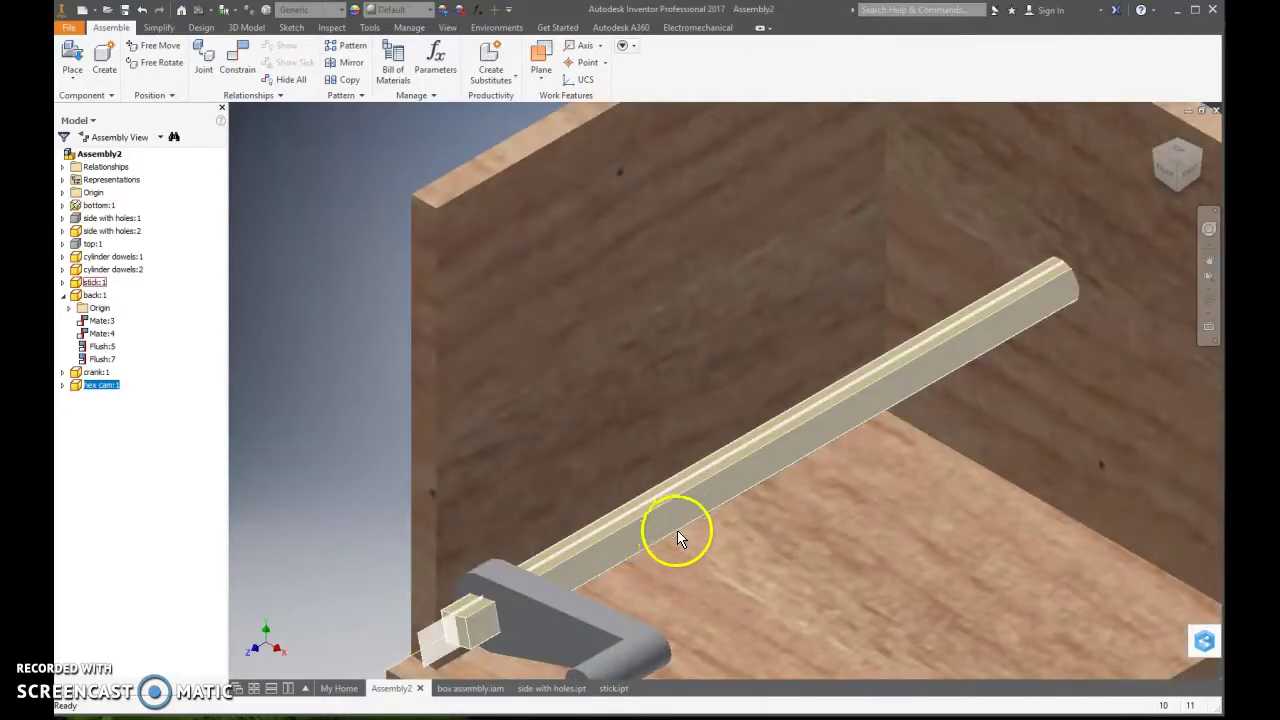
{"action": "scroll", "coordinate": [677, 530], "scroll_direction": "down", "scroll_amount": 5}
{"action": "scroll", "coordinate": [540, 300], "scroll_direction": "up", "scroll_amount": 2}
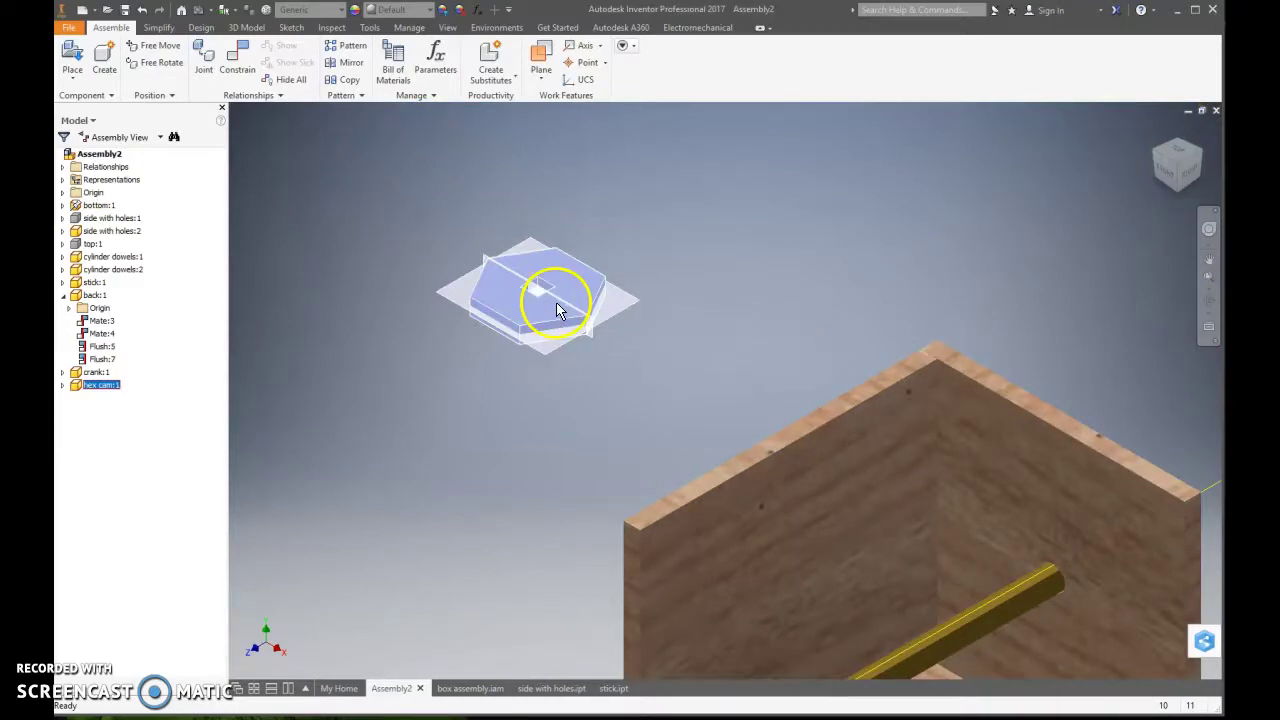
{"action": "left_click", "coordinate": [566, 318]}
Free-move the hex cam toward the box and turn the stick so the crank stands upright
{"action": "scroll", "coordinate": [811, 583], "scroll_direction": "down", "scroll_amount": 3}
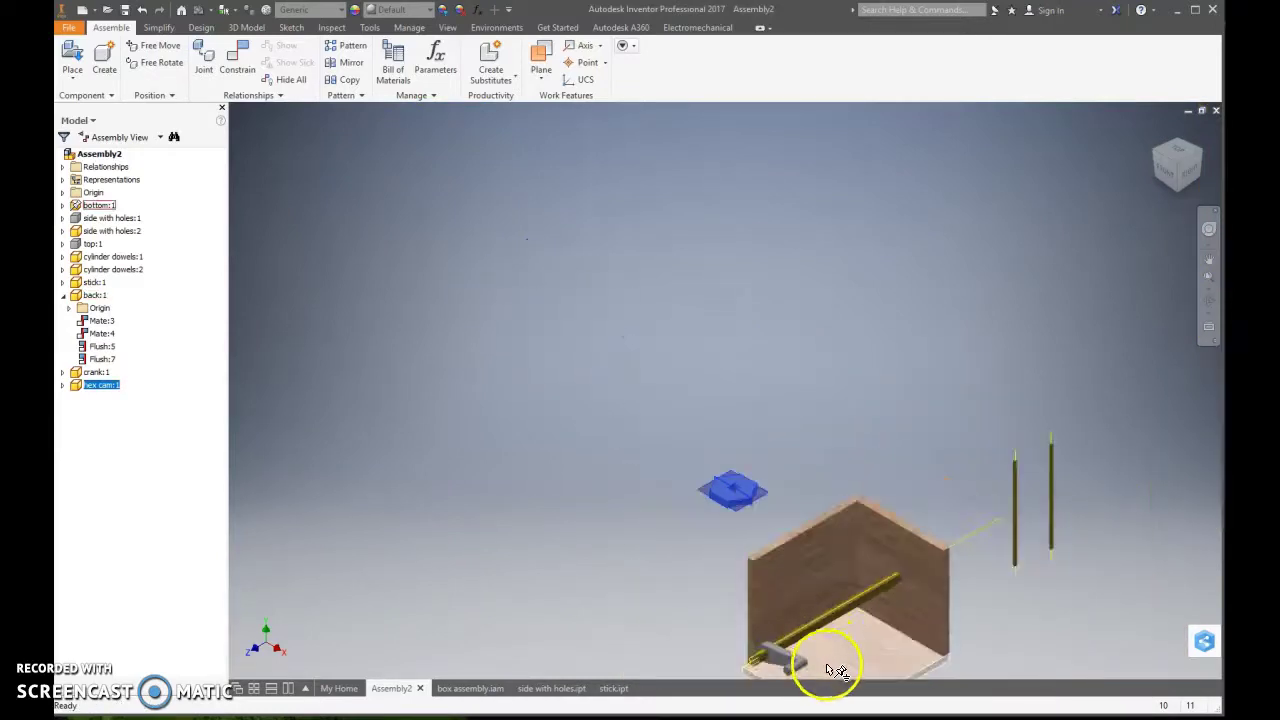
{"action": "scroll", "coordinate": [848, 666], "scroll_direction": "up", "scroll_amount": 5}
{"action": "scroll", "coordinate": [811, 578], "scroll_direction": "down", "scroll_amount": 3}
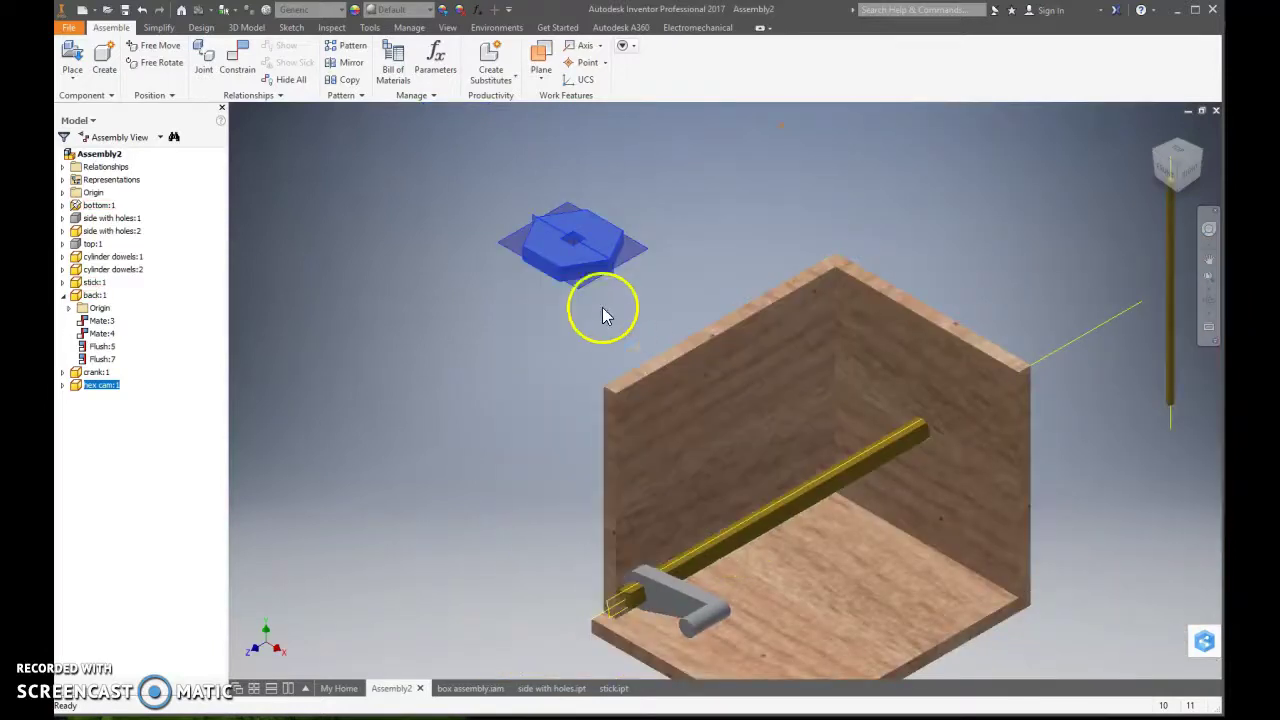
{"action": "left_click_drag", "start_coordinate": [606, 266], "coordinate": [620, 300]}
{"action": "mouse_move", "coordinate": [743, 538]}
{"action": "left_mouse_down"}
{"action": "mouse_move", "coordinate": [714, 514]}
{"action": "mouse_move", "coordinate": [780, 523]}
{"action": "mouse_move", "coordinate": [752, 553]}
{"action": "mouse_move", "coordinate": [740, 537]}
{"action": "left_mouse_up"}
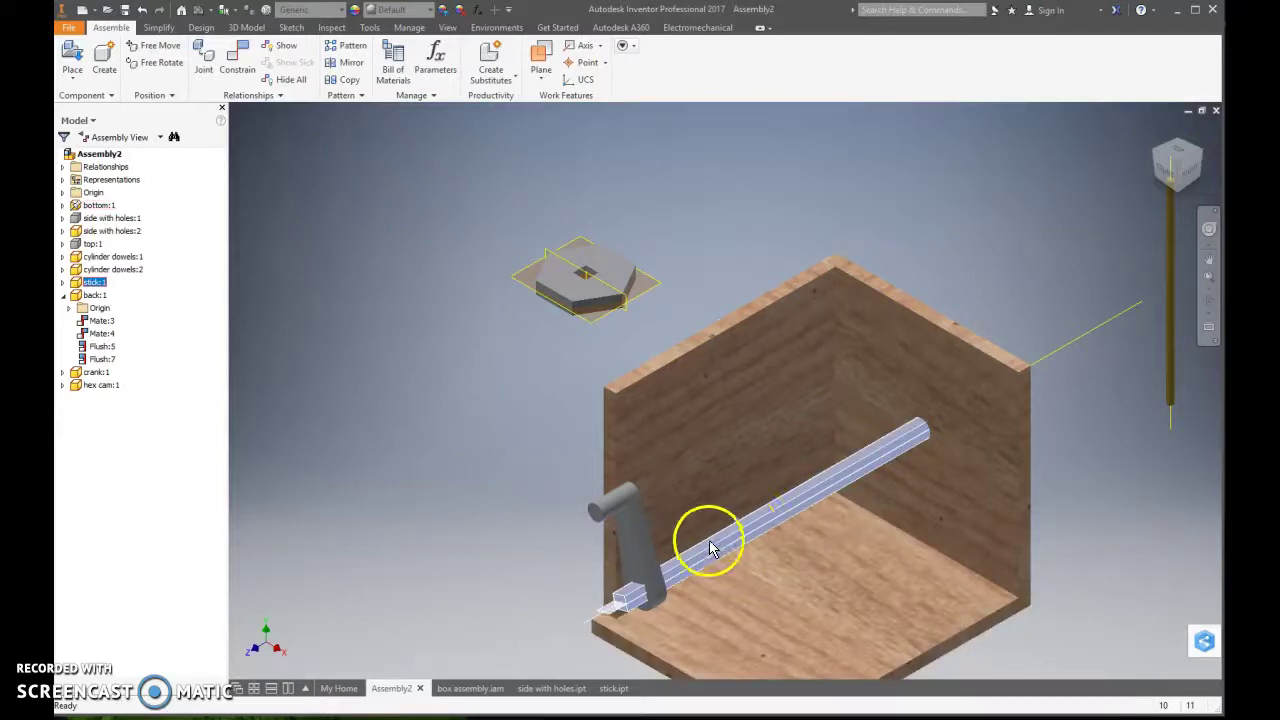
{"action": "mouse_move", "coordinate": [580, 294]}
{"action": "left_mouse_down"}
{"action": "mouse_move", "coordinate": [680, 423]}
{"action": "mouse_move", "coordinate": [812, 533]}
{"action": "mouse_move", "coordinate": [803, 502]}
{"action": "mouse_move", "coordinate": [594, 277]}
{"action": "mouse_move", "coordinate": [634, 309]}
{"action": "mouse_move", "coordinate": [603, 286]}
{"action": "left_mouse_up"}
Select the back panel and hex cam, then zoom back to the upright crank
{"action": "left_click", "coordinate": [636, 440]}
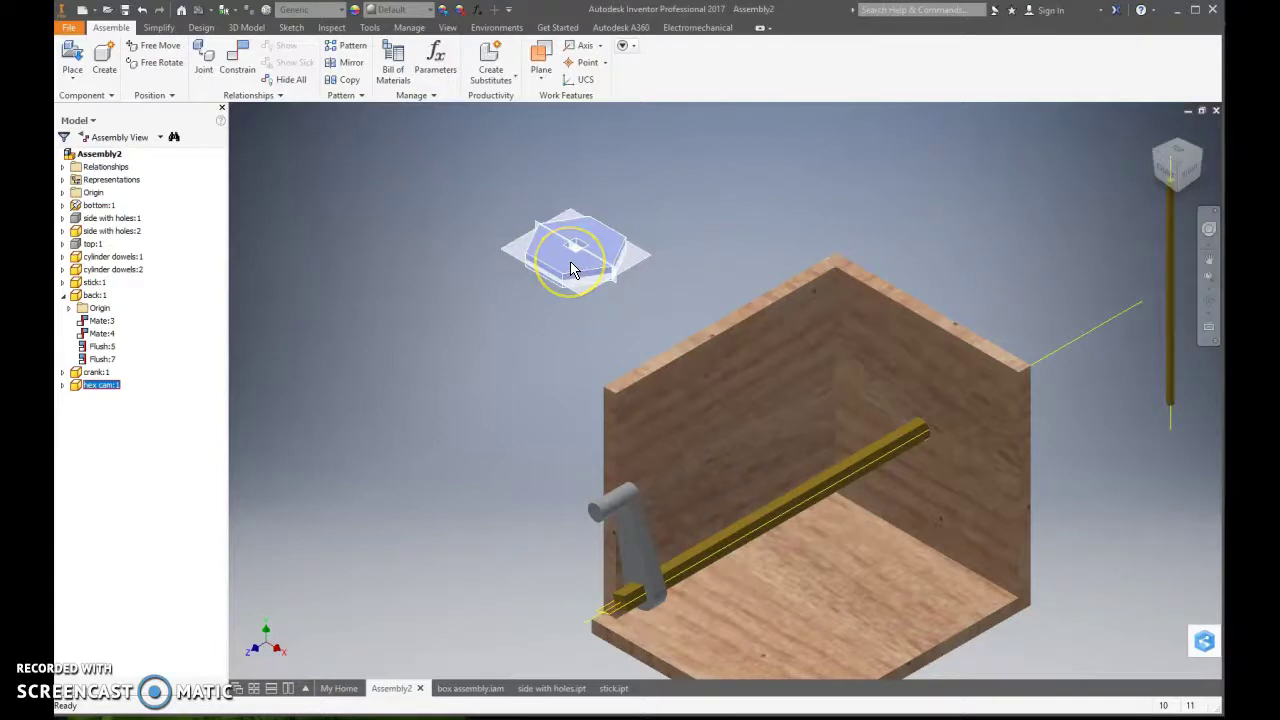
{"action": "left_click", "coordinate": [543, 286]}
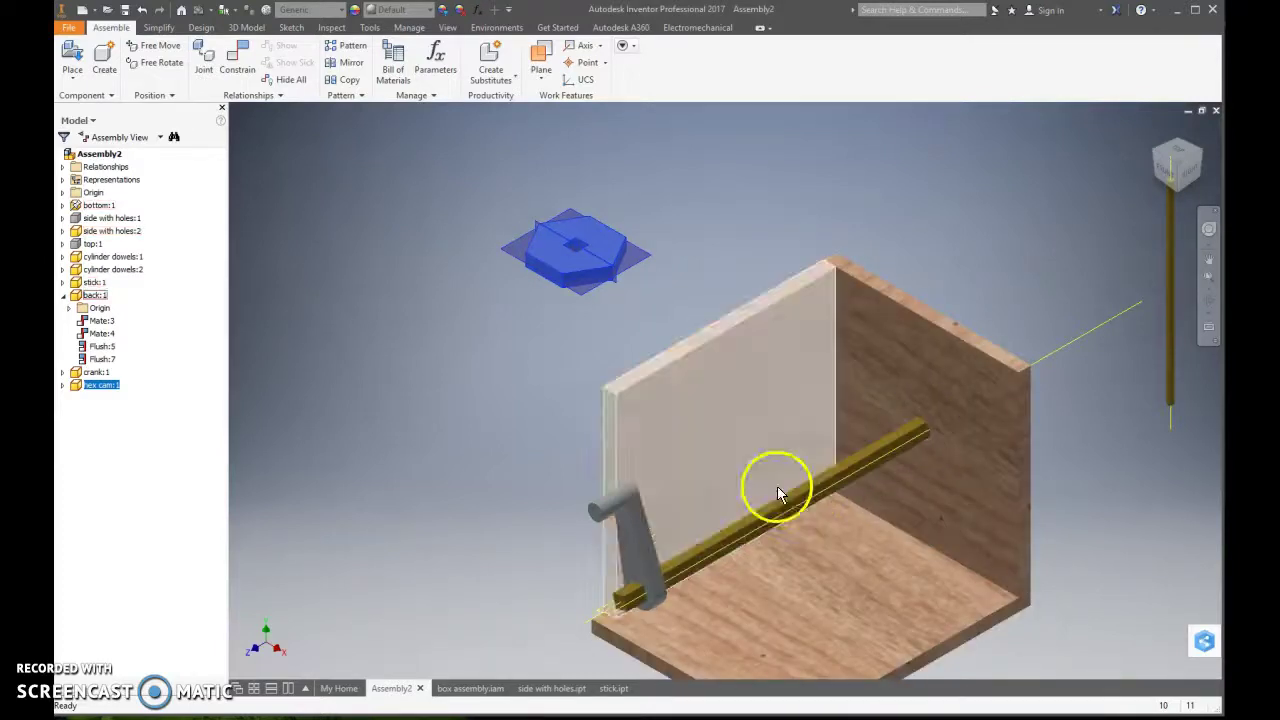
{"action": "scroll", "coordinate": [575, 255], "scroll_direction": "up", "scroll_amount": 8}
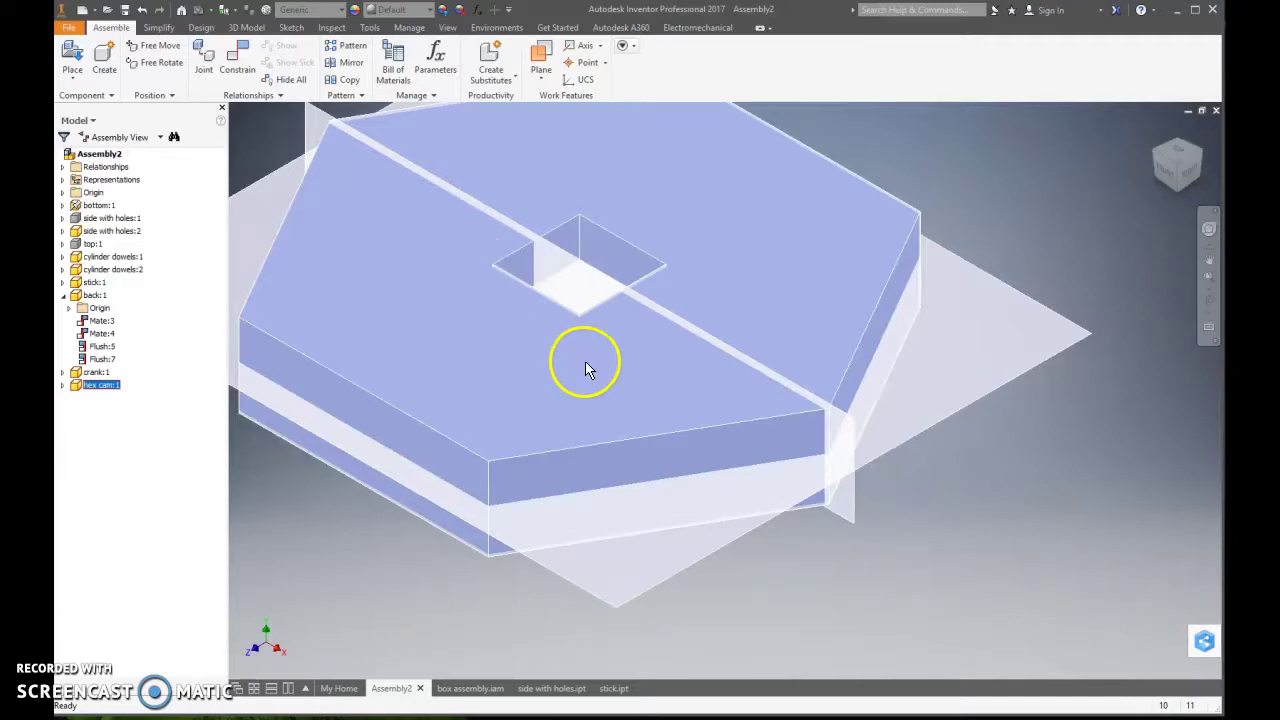
{"action": "scroll", "coordinate": [558, 320], "scroll_direction": "down", "scroll_amount": 8}
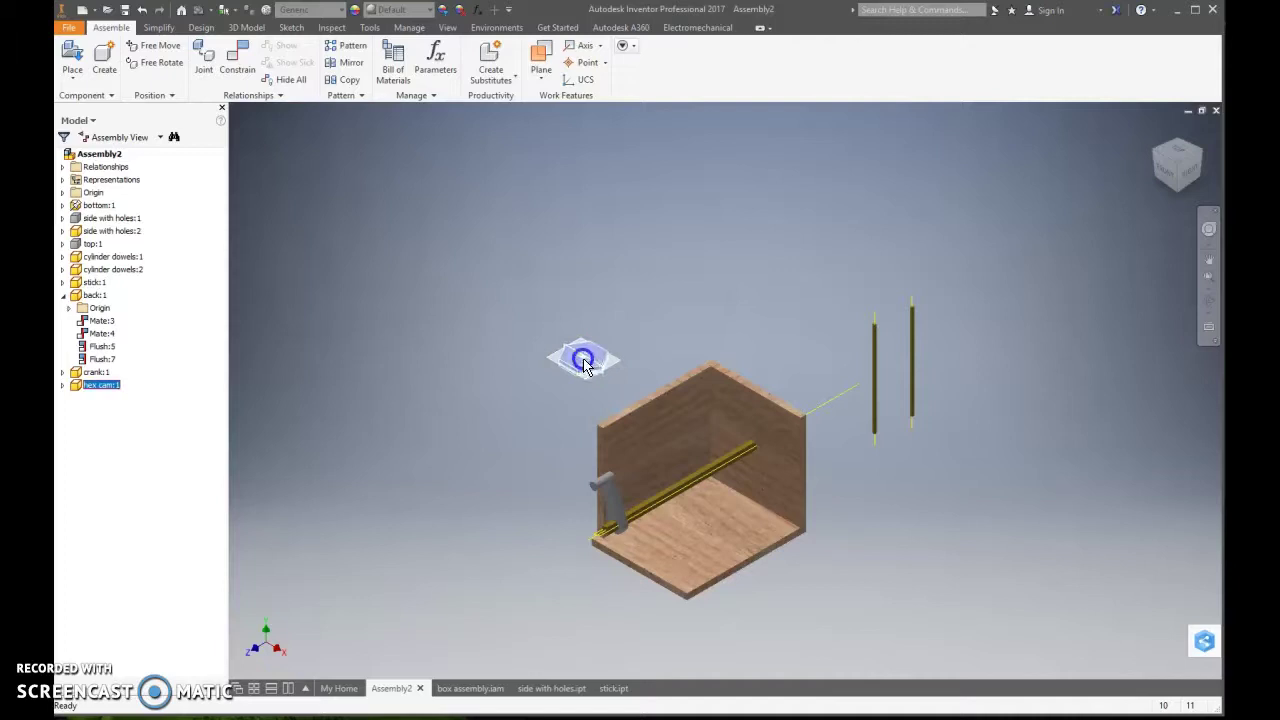
{"action": "scroll", "coordinate": [570, 350], "scroll_direction": "up", "scroll_amount": 5}
{"action": "scroll", "coordinate": [565, 332], "scroll_direction": "down", "scroll_amount": 5}
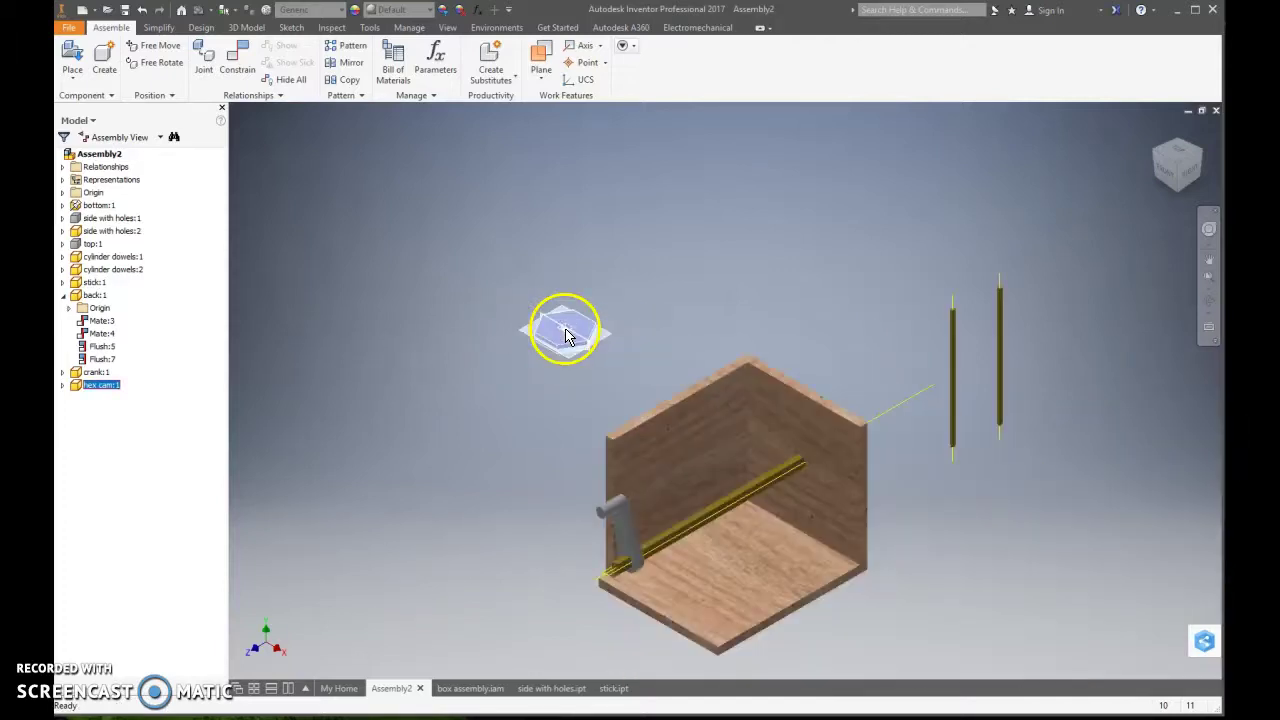
{"action": "scroll", "coordinate": [570, 340], "scroll_direction": "up", "scroll_amount": 5}
{"action": "scroll", "coordinate": [730, 590], "scroll_direction": "down", "scroll_amount": 5}
{"action": "scroll", "coordinate": [733, 641], "scroll_direction": "up", "scroll_amount": 5}
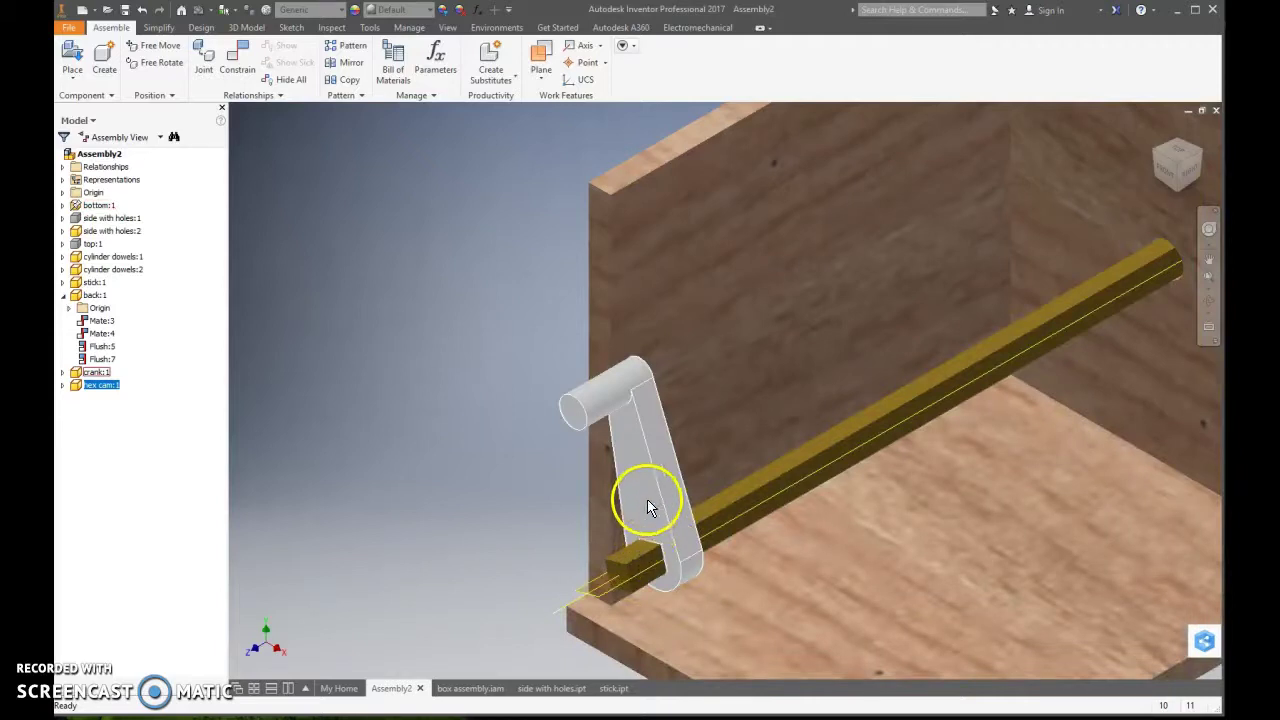
Spin the crank about the square stick, zoom on the joint, and orbit to the back-panel side
{"action": "left_click_drag", "start_coordinate": [649, 509], "coordinate": [673, 562]}
{"action": "scroll", "coordinate": [673, 562], "scroll_direction": "up", "scroll_amount": 3}
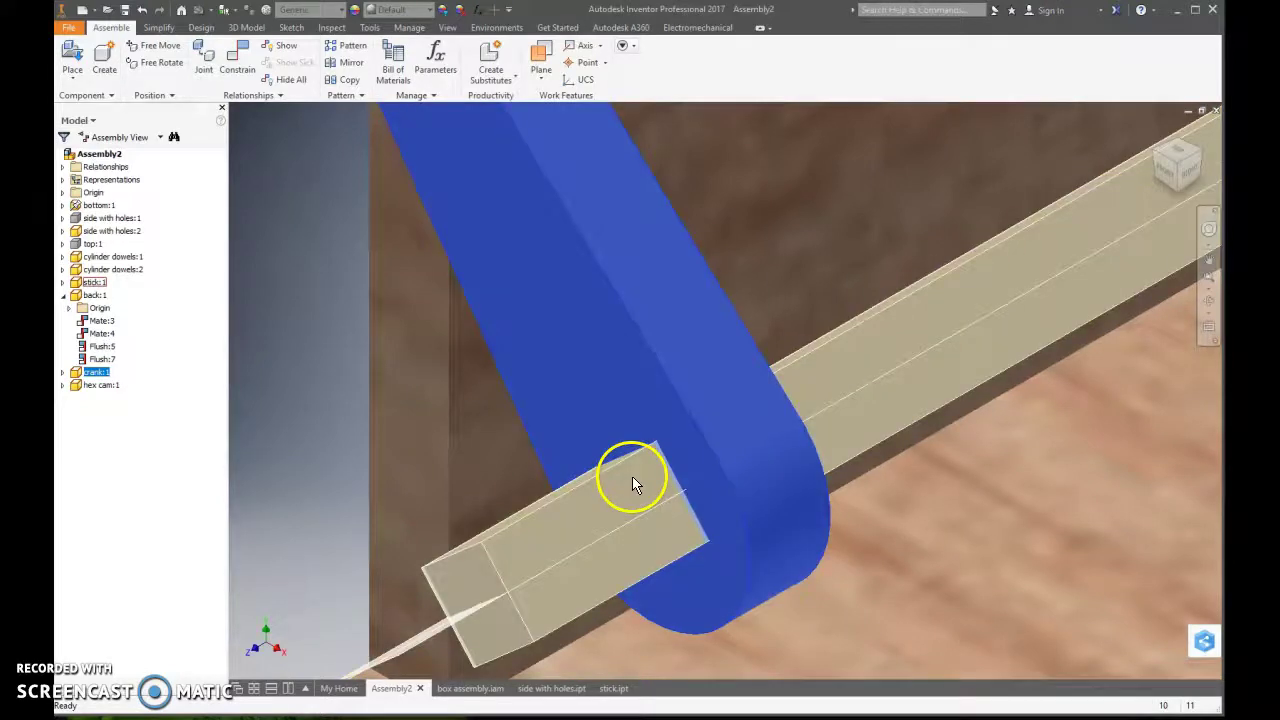
{"action": "scroll", "coordinate": [632, 476], "scroll_direction": "down", "scroll_amount": 5}
{"action": "scroll", "coordinate": [631, 477], "scroll_direction": "up", "scroll_amount": 6}
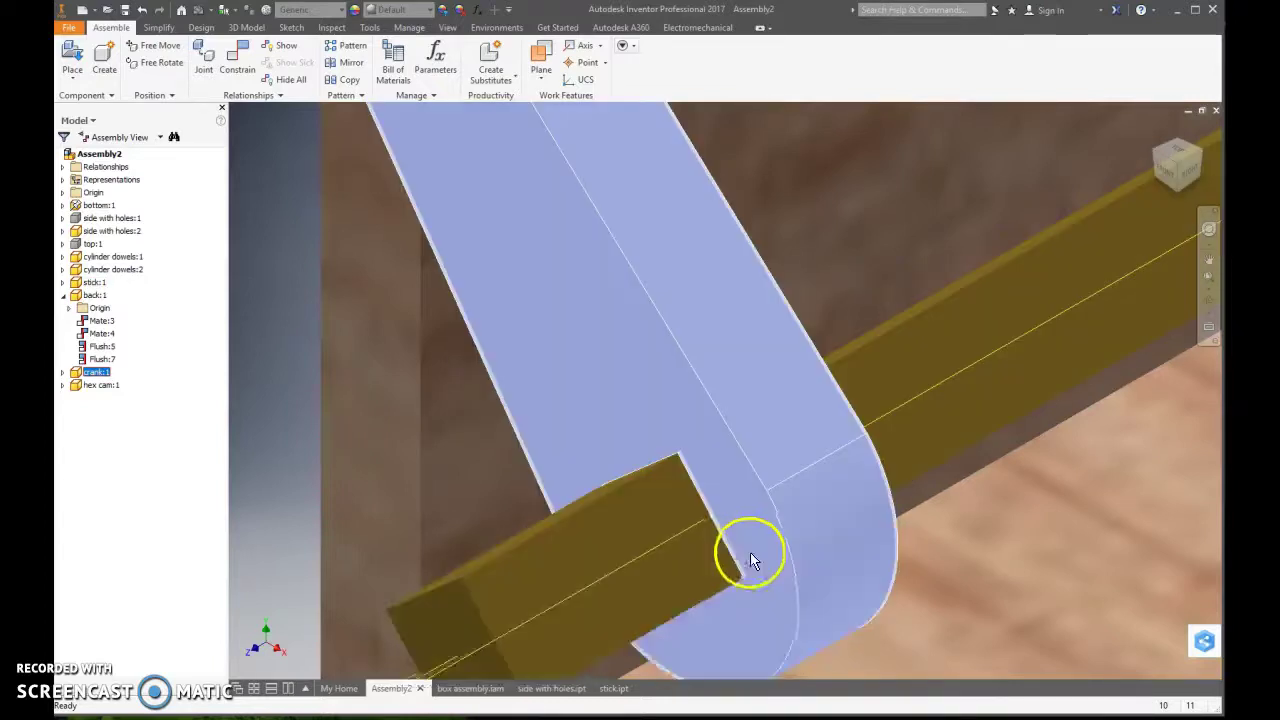
{"action": "scroll", "coordinate": [663, 485], "scroll_direction": "down", "scroll_amount": 5}
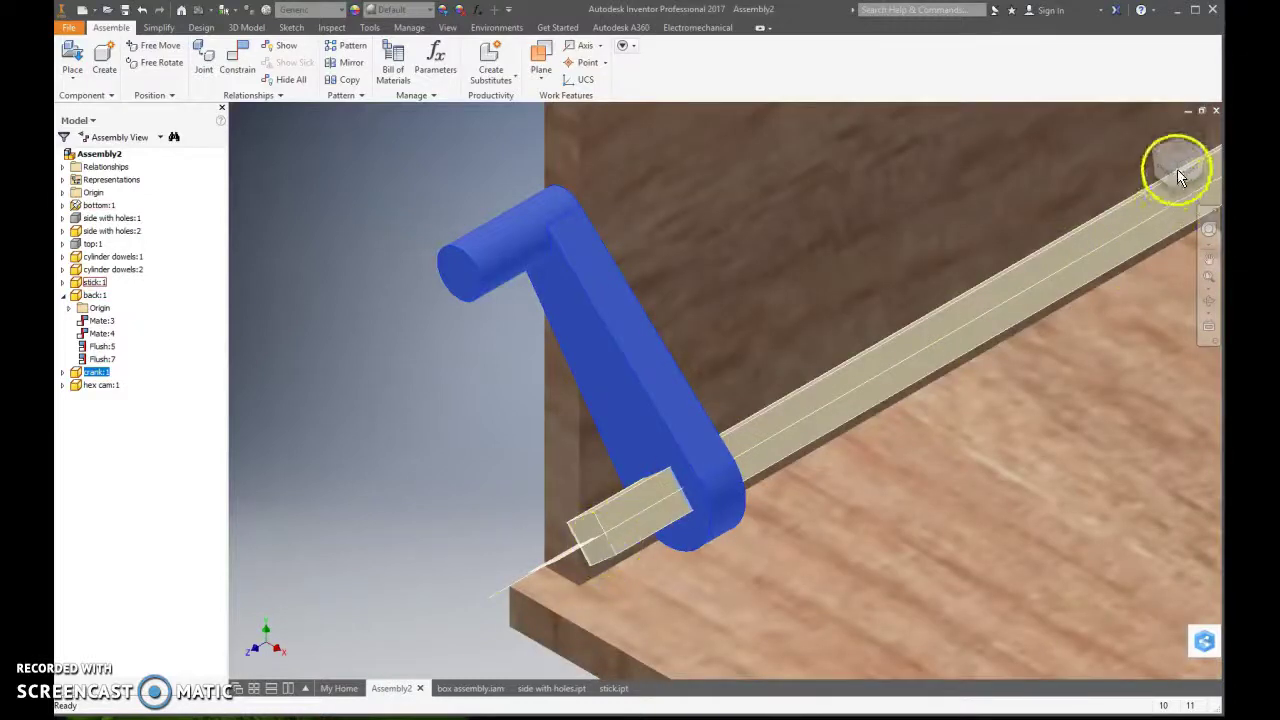
{"action": "left_click", "coordinate": [1177, 166]}
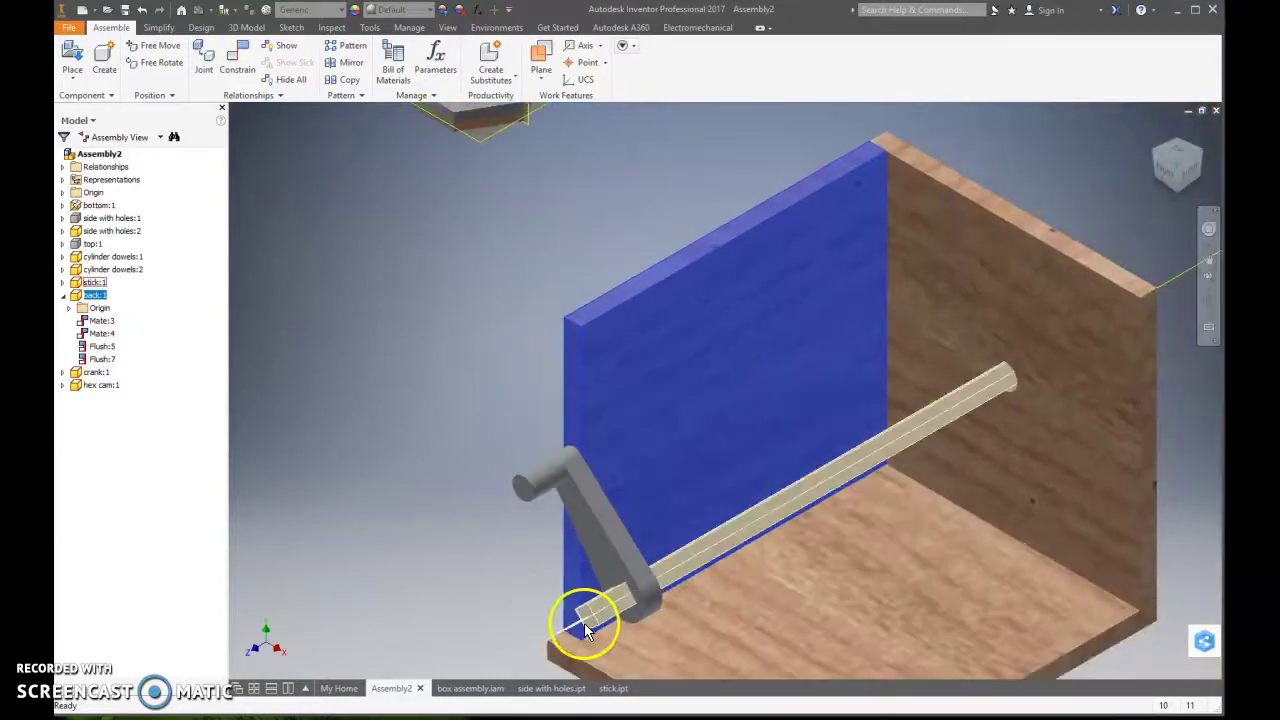
{"action": "left_click", "coordinate": [1150, 165]}
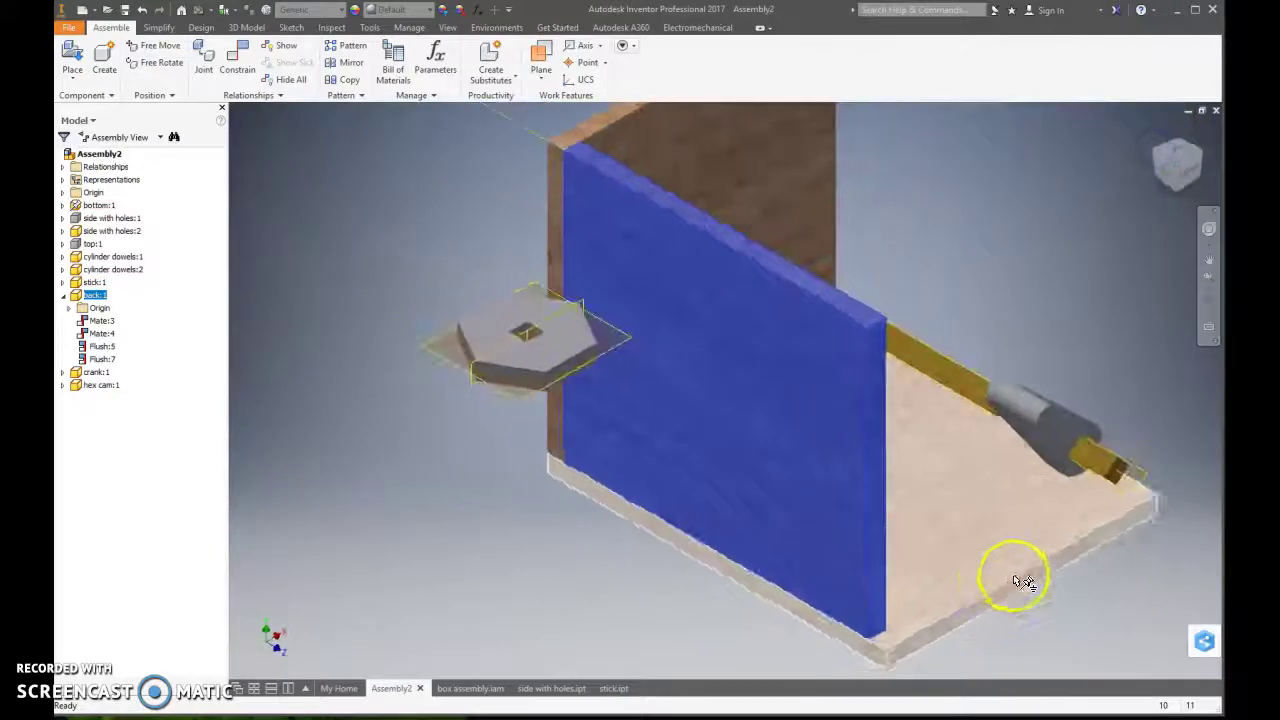
{"action": "scroll", "coordinate": [1182, 474], "scroll_direction": "up", "scroll_amount": 5}
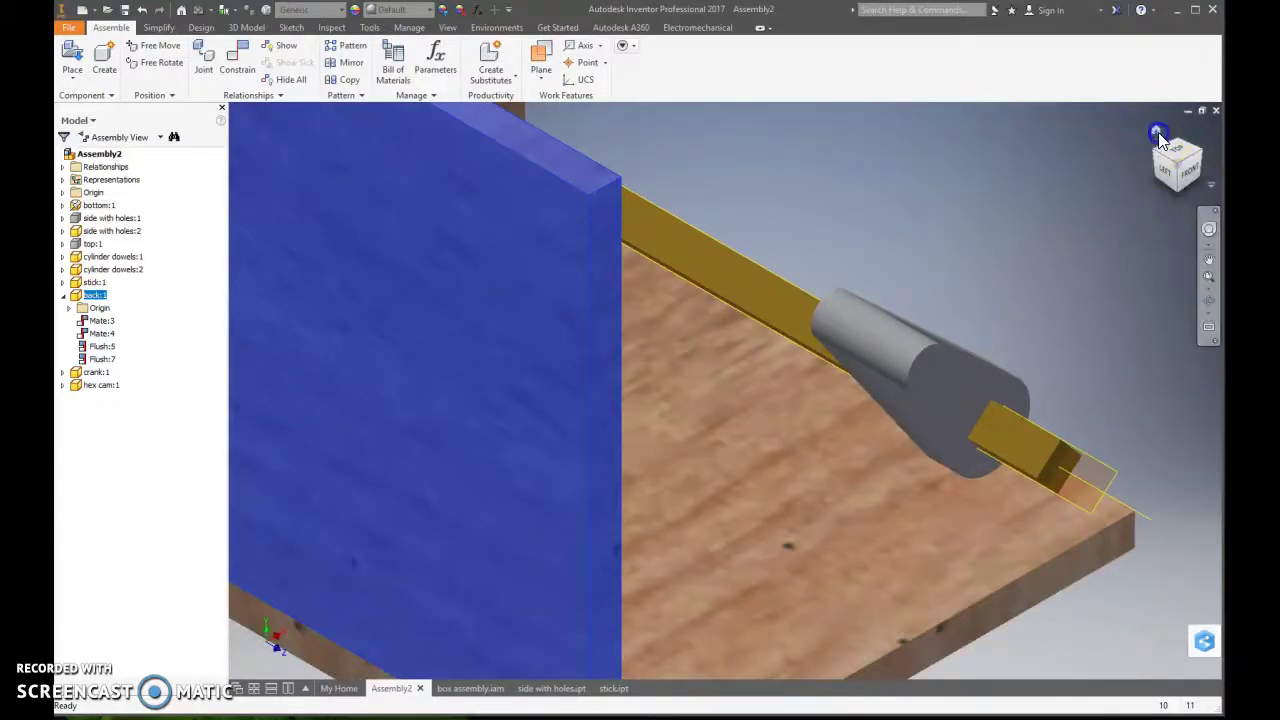
{"action": "left_click", "coordinate": [1158, 132]}
{"action": "scroll", "coordinate": [800, 620], "scroll_direction": "up", "scroll_amount": 3}
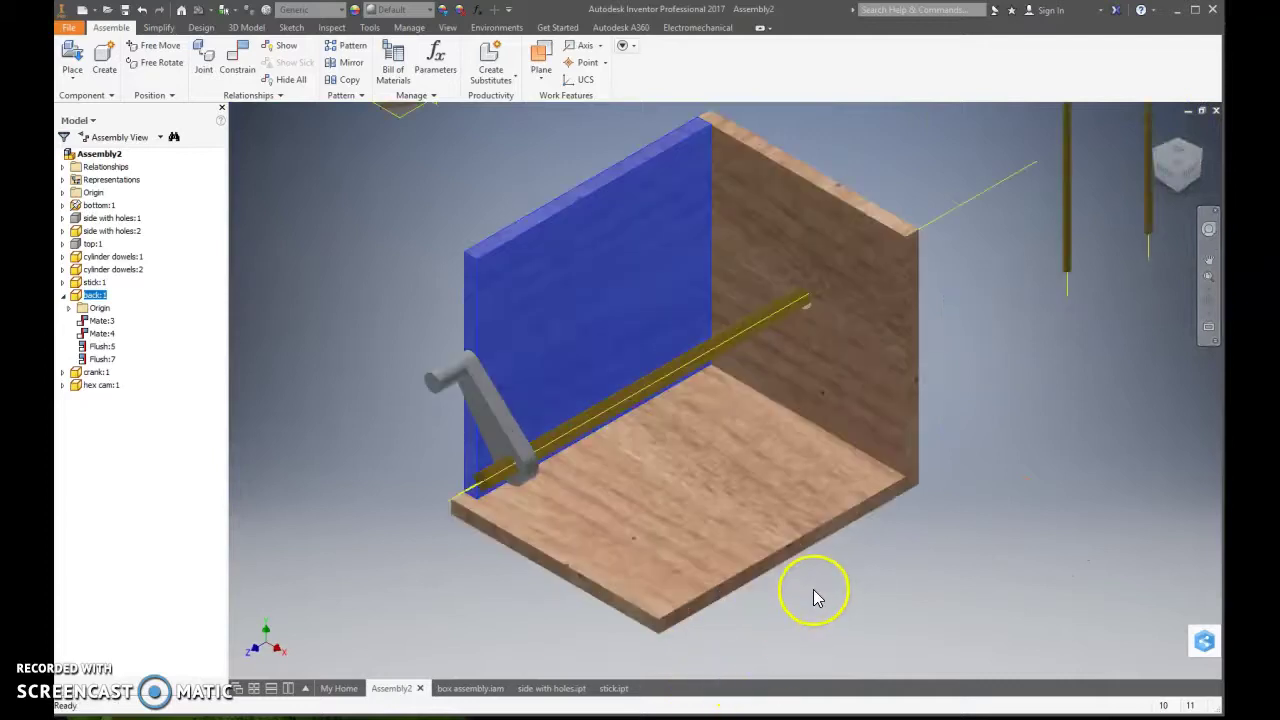
{"action": "scroll", "coordinate": [790, 520], "scroll_direction": "down", "scroll_amount": 3}
{"action": "scroll", "coordinate": [797, 320], "scroll_direction": "up", "scroll_amount": 3}
{"action": "scroll", "coordinate": [494, 586], "scroll_direction": "down", "scroll_amount": 5}
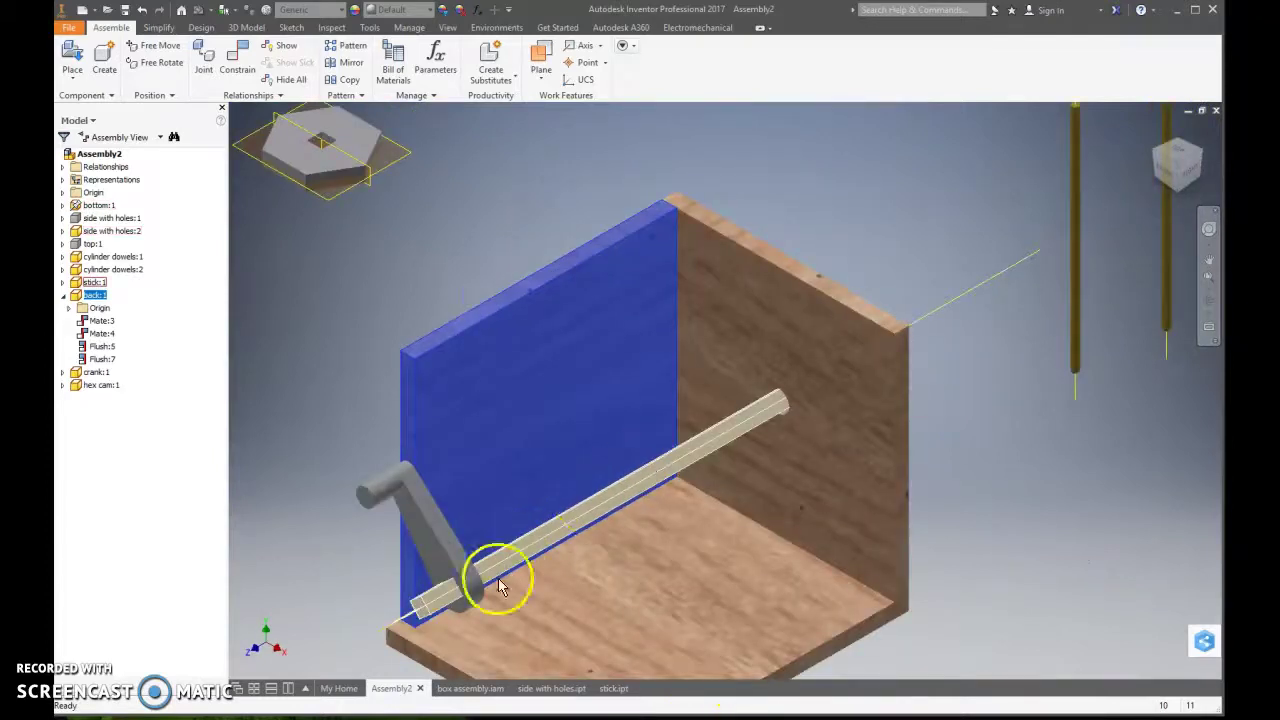
{"action": "scroll", "coordinate": [493, 645], "scroll_direction": "up", "scroll_amount": 3}
{"action": "left_click", "coordinate": [404, 612]}
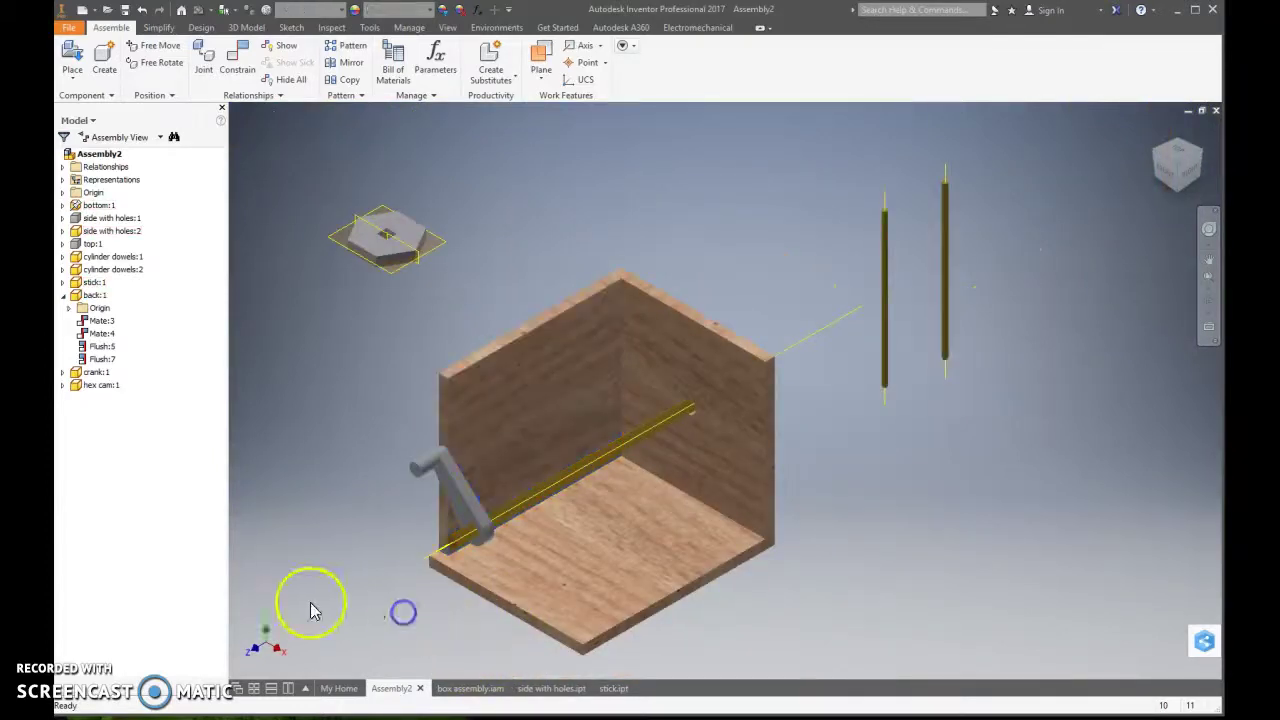